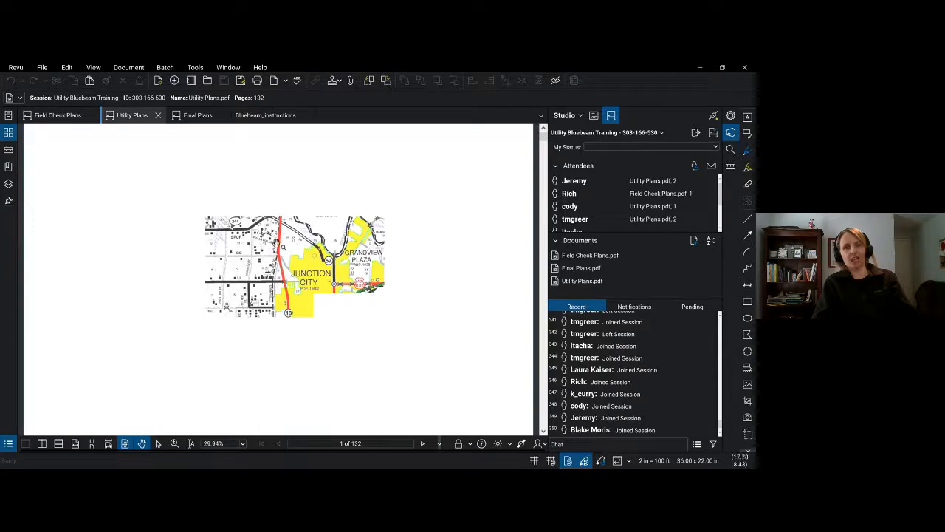
# Review the markups list of the Utility Plans and compare against the Final Plans cover sheet, returning to the Utility Plans.
pyautogui.click(15, 443)
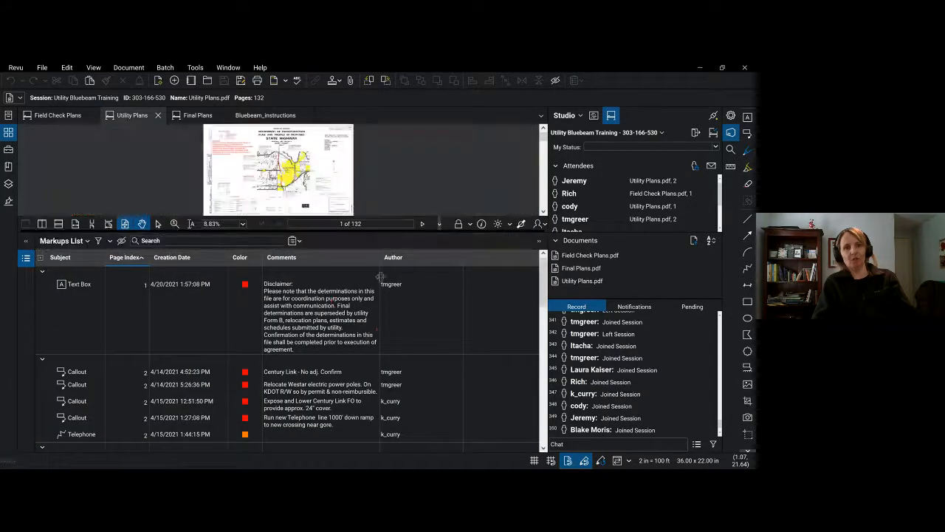
pyautogui.scroll(-10, 434, 353)
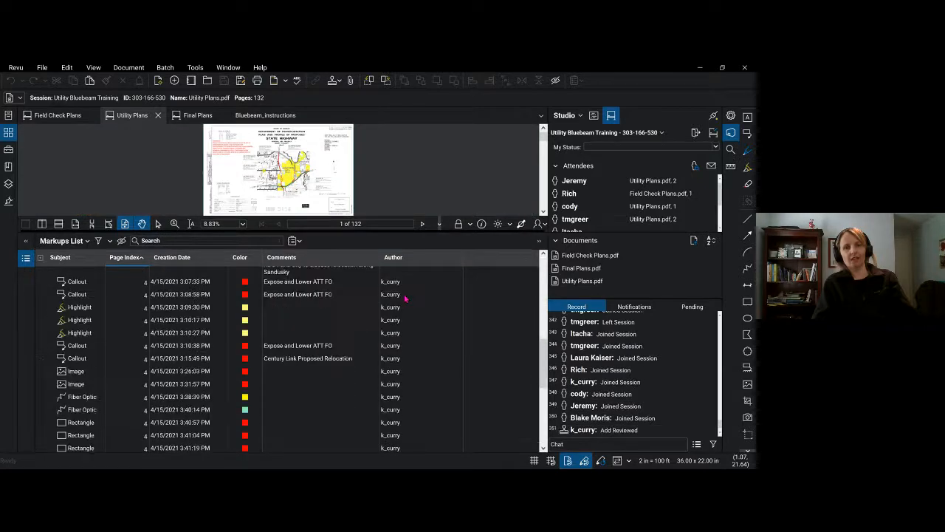
pyautogui.click(27, 258)
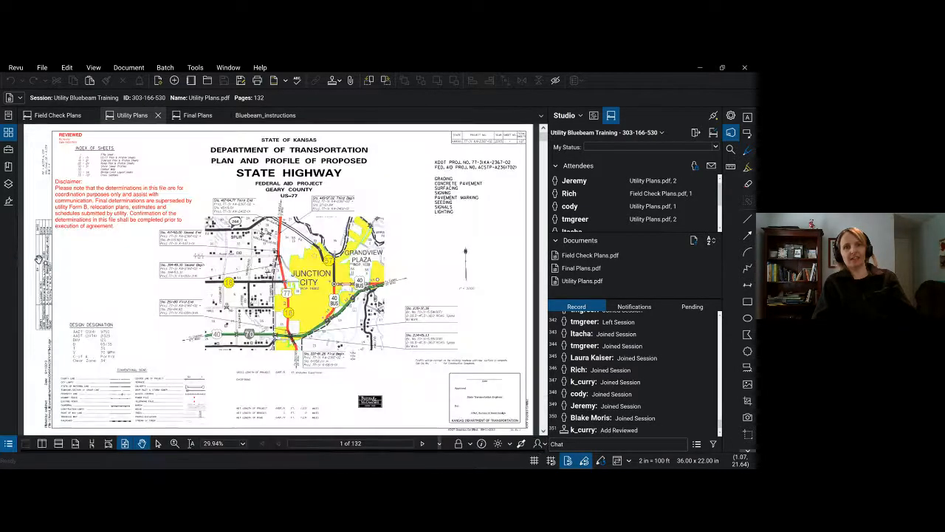
pyautogui.click(196, 121)
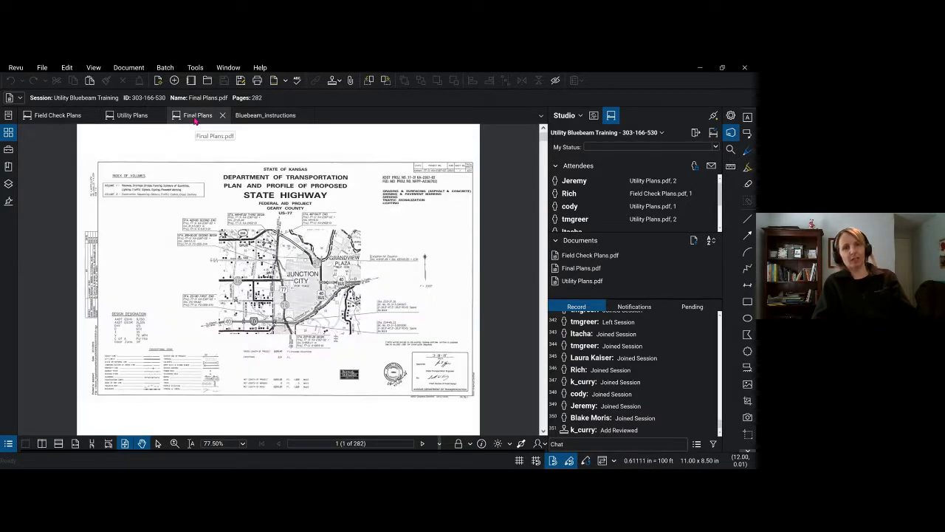
pyautogui.click(130, 122)
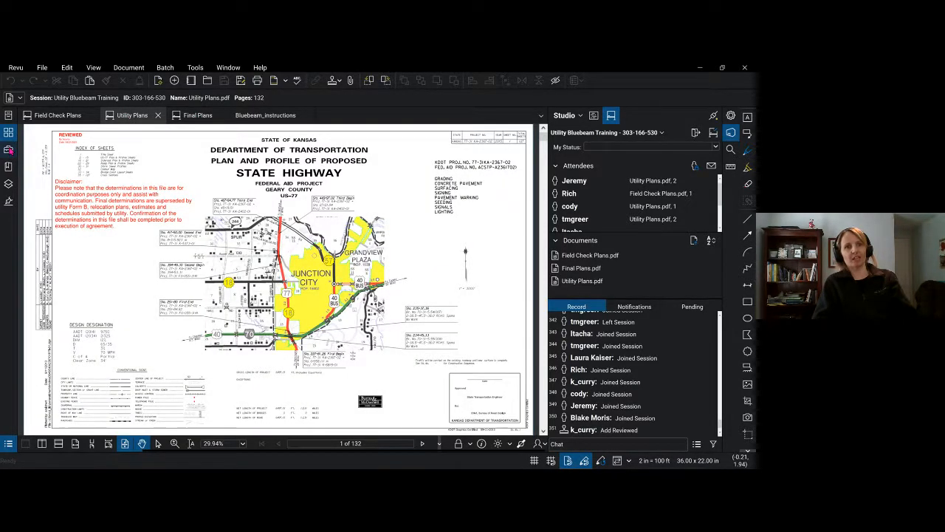
# Show the Tool Chest in place of the Studio panel and go to page 3 of the Utility Plans.
pyautogui.click(8, 150)
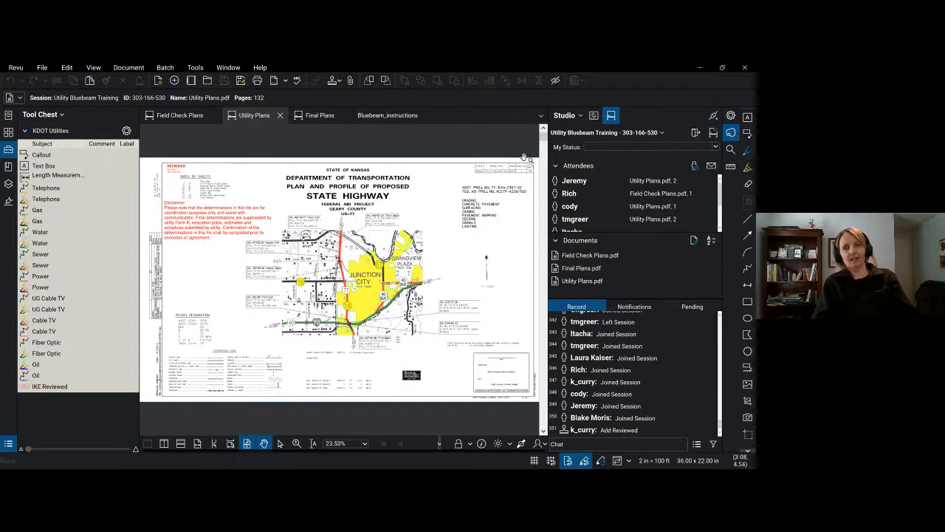
pyautogui.click(731, 133)
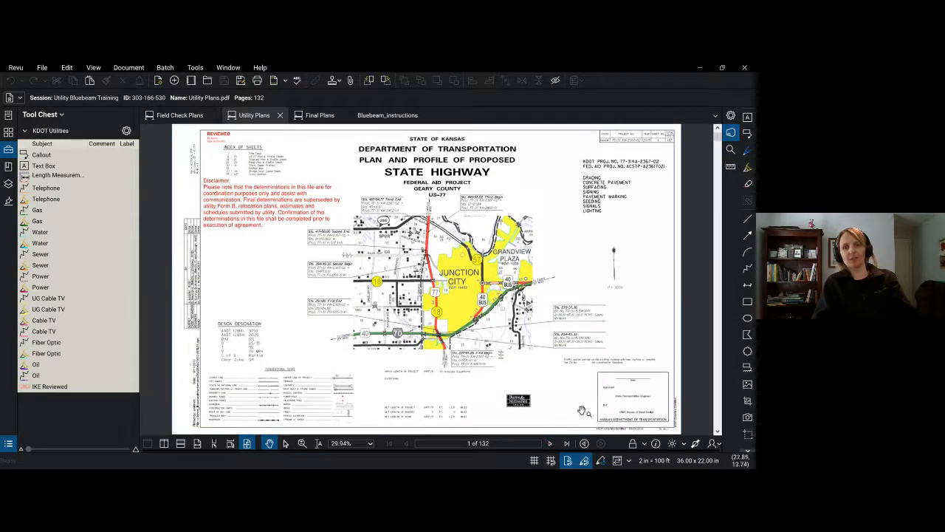
pyautogui.click(549, 443)
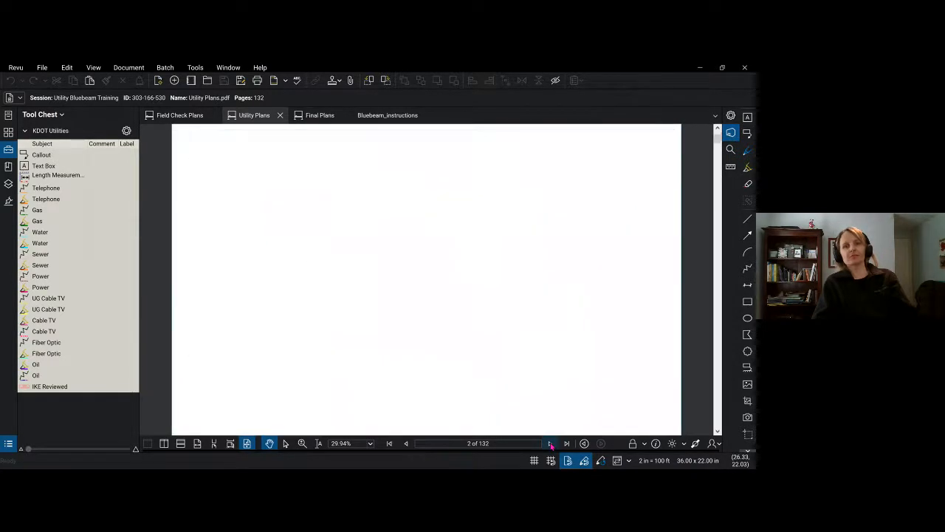
pyautogui.click(550, 443)
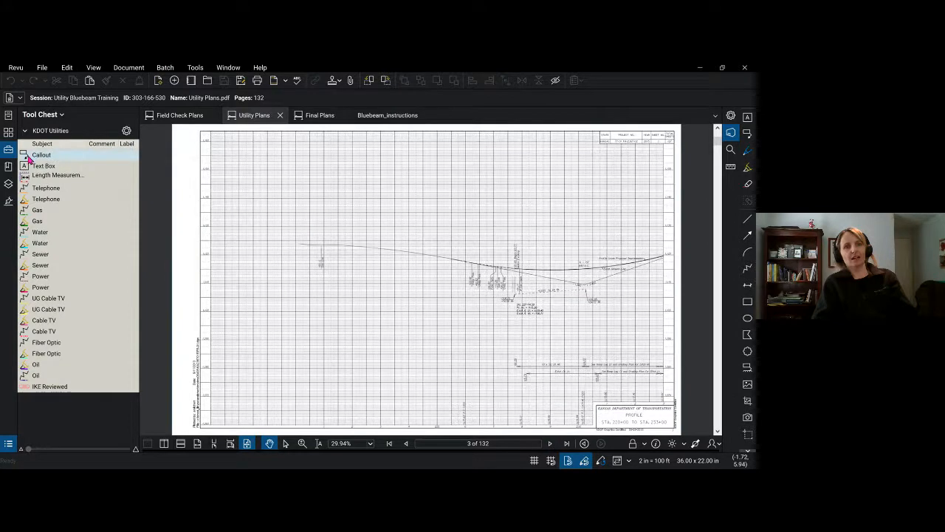
# Add a KDOT Utilities callout reading "callout" above the profile line, with its leader pointing just above the curve.
pyautogui.click(42, 155)
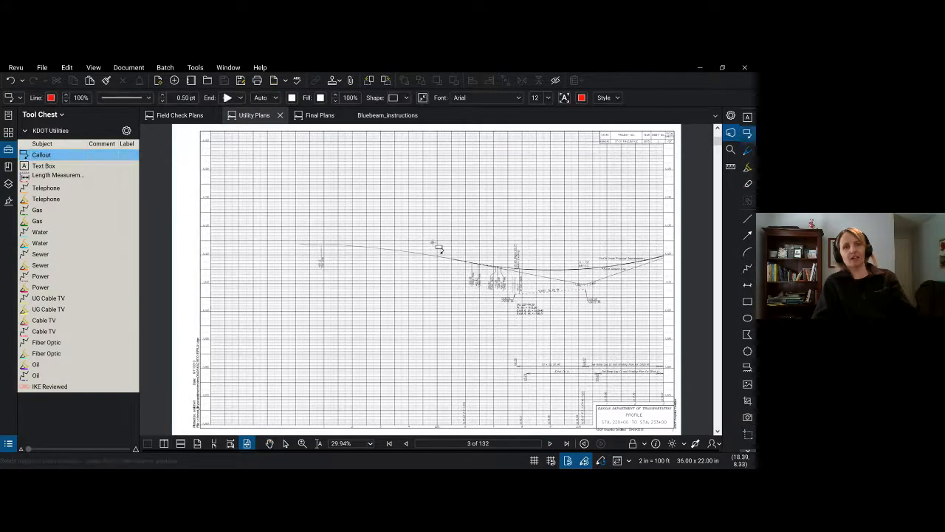
pyautogui.click(433, 242)
pyautogui.click(500, 211)
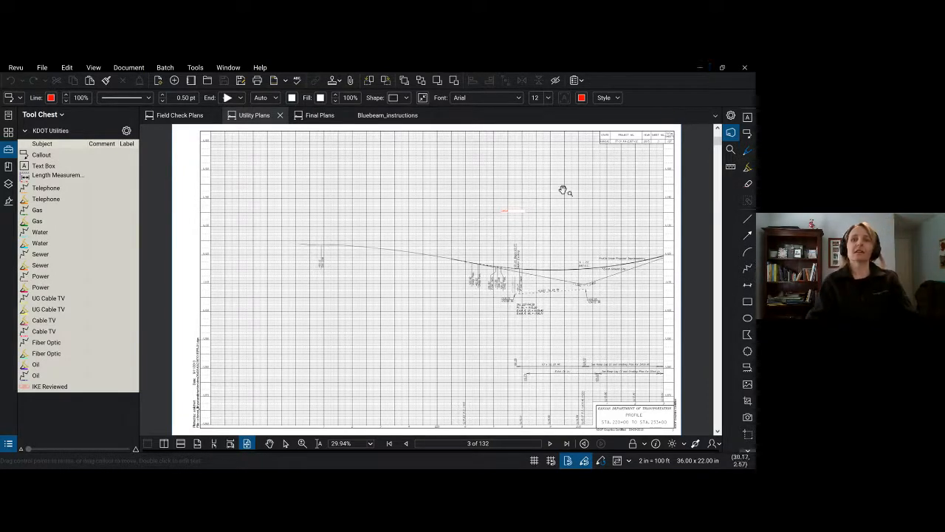
# Move the callout's text box down and closer to its arrowhead on the profile sheet.
pyautogui.click(519, 212)
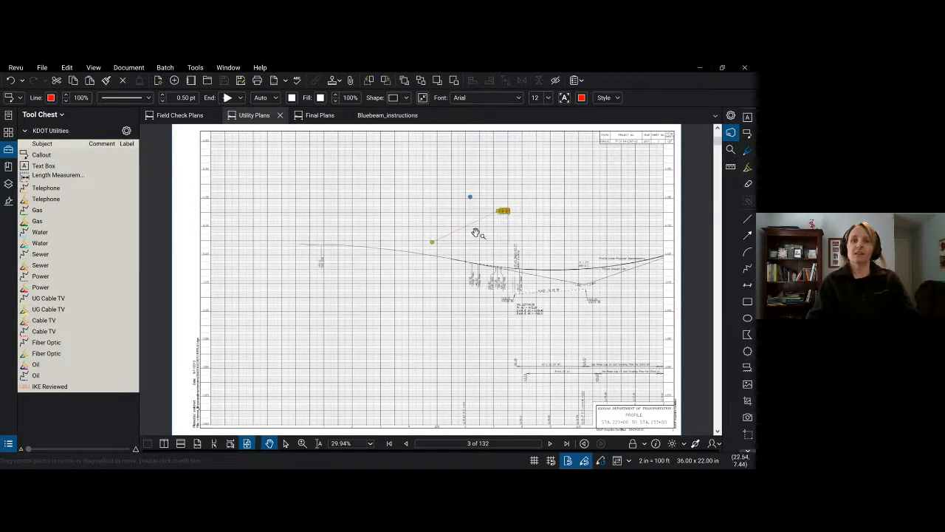
pyautogui.scroll(8, 480, 232)
pyautogui.click(600, 137)
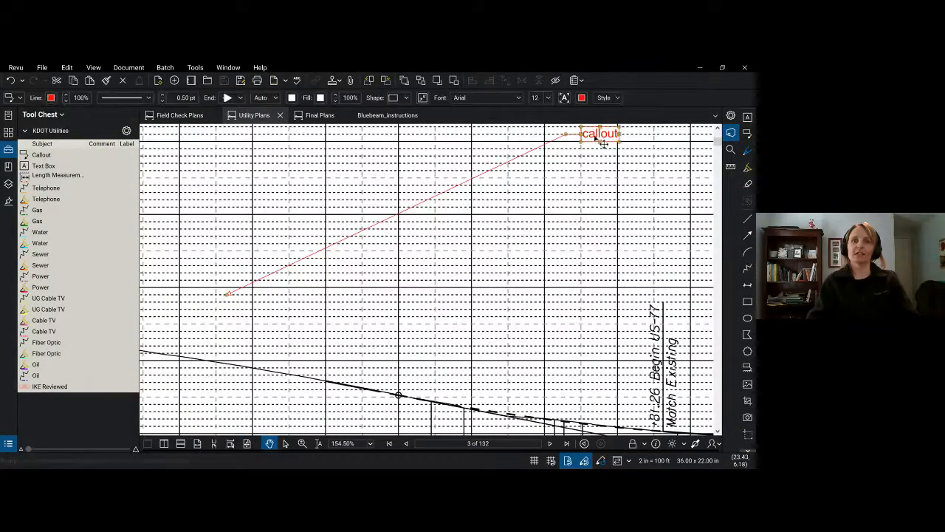
pyautogui.moveTo(602, 141); pyautogui.dragTo(418, 268)
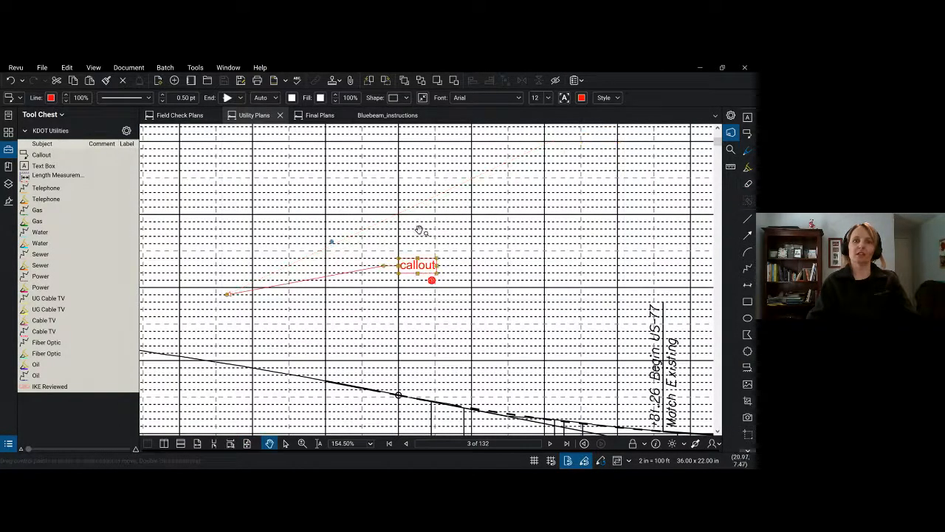
# Change the callout's text color to orange and deselect the callout.
pyautogui.click(580, 99)
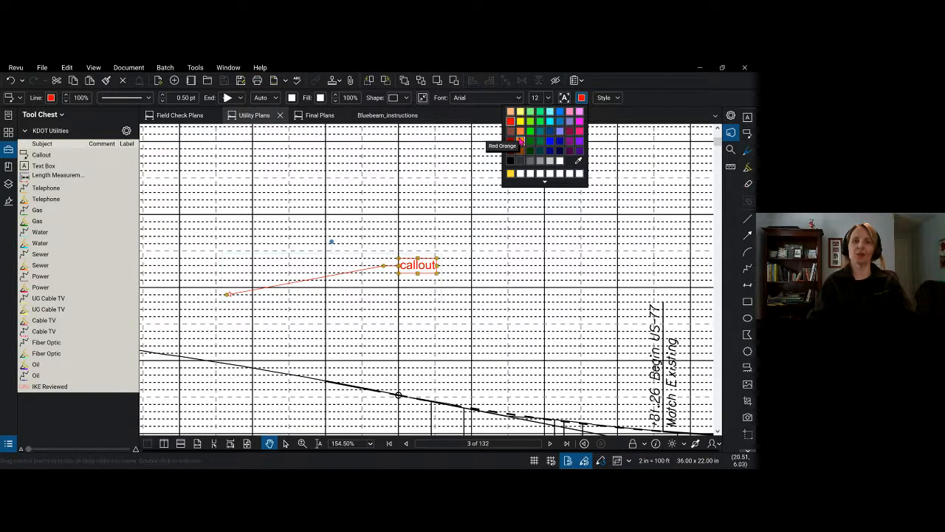
pyautogui.click(521, 140)
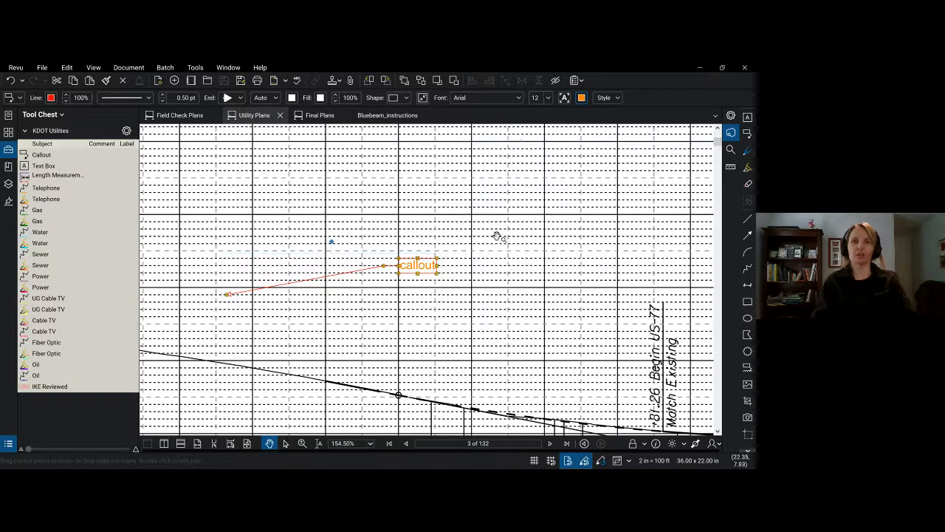
pyautogui.click(447, 264)
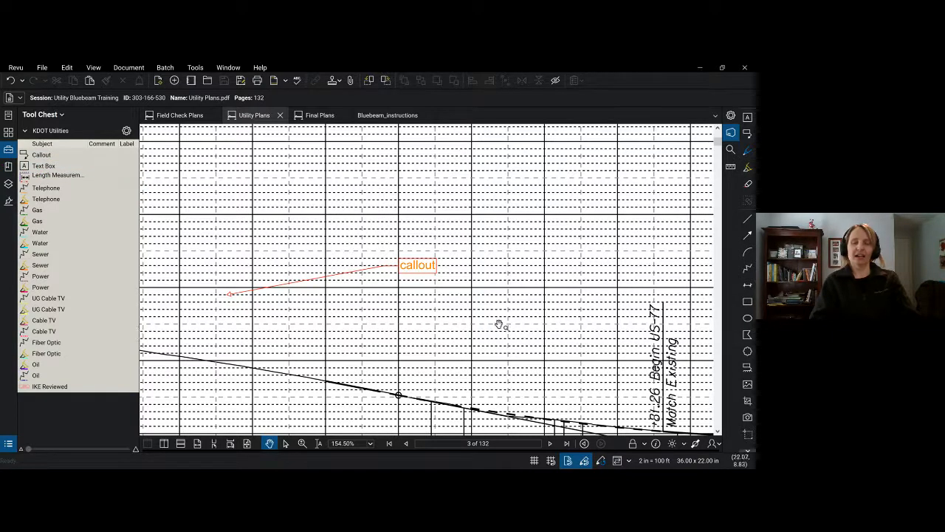
# On page 4, add a horizontal length measurement about 240 ft long along Ramp Leg A1 and shift it slightly upward.
pyautogui.scroll(-2, 501, 319)
pyautogui.click(550, 444)
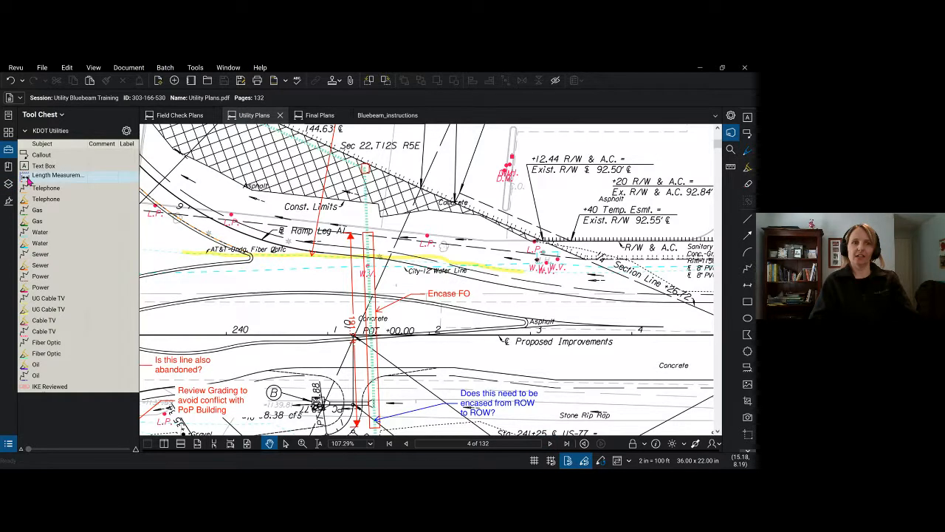
pyautogui.click(51, 175)
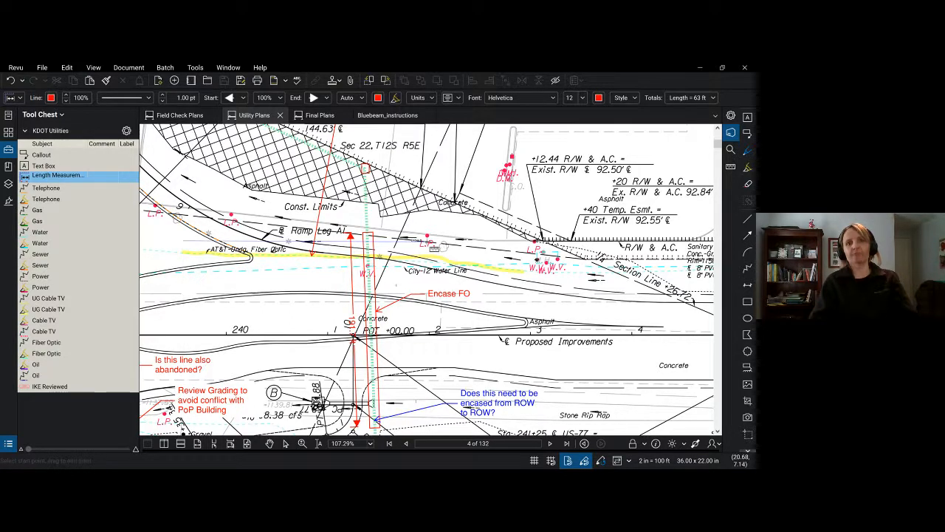
pyautogui.click(426, 236)
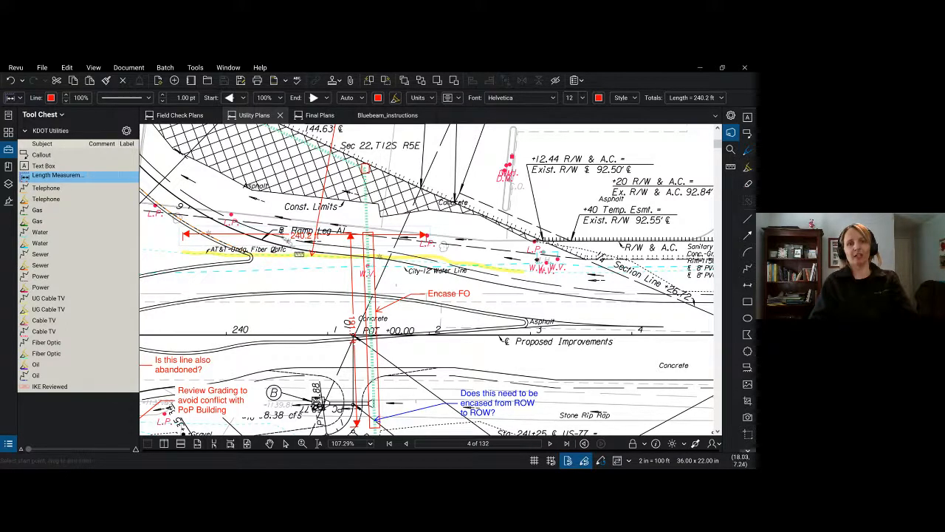
pyautogui.rightClick(293, 247)
pyautogui.press('Escape')
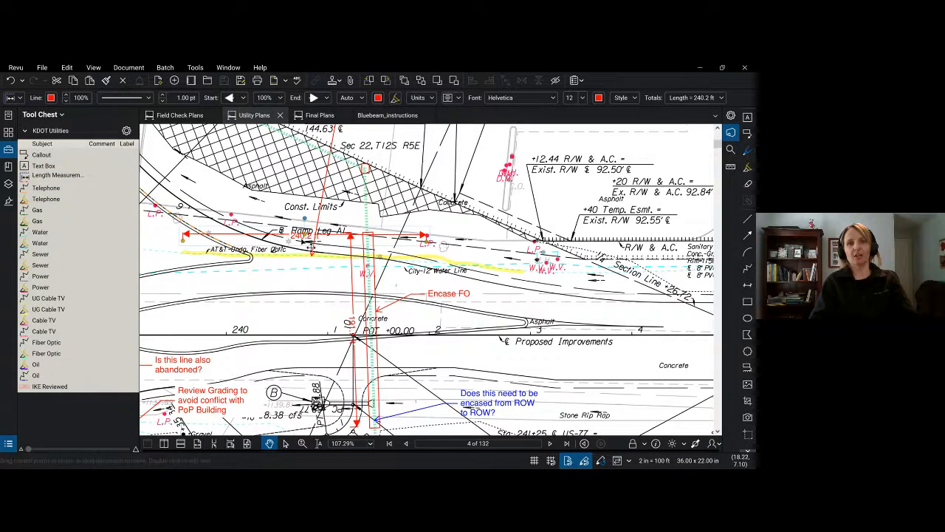
pyautogui.moveTo(310, 246); pyautogui.dragTo(310, 232)
pyautogui.click(292, 276)
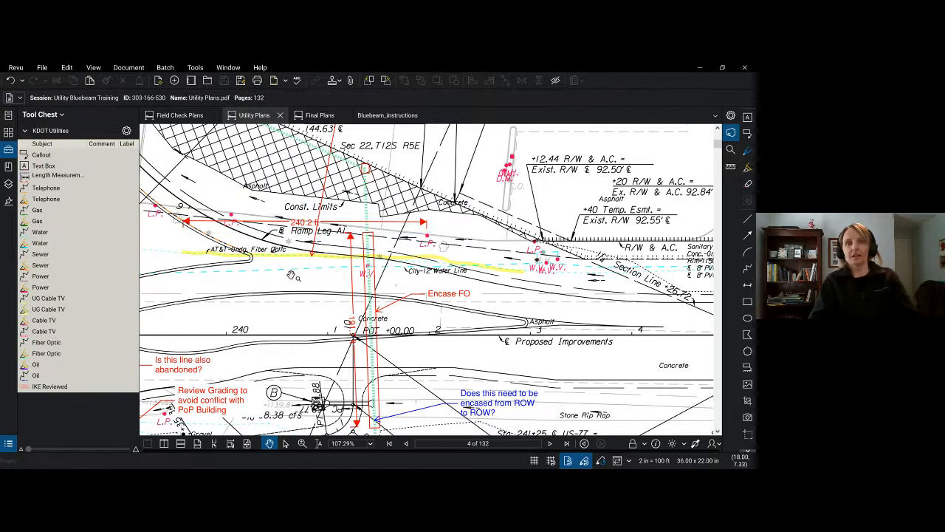
# Draw two freehand Sewer highlights on page 4, one beside the Building label and one near the temporary easement.
pyautogui.scroll(-4, 287, 342)
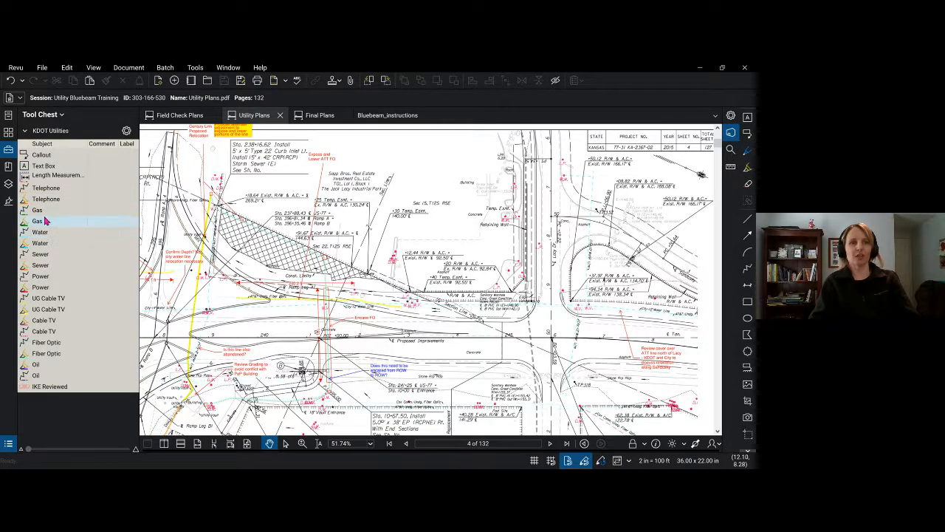
pyautogui.click(56, 265)
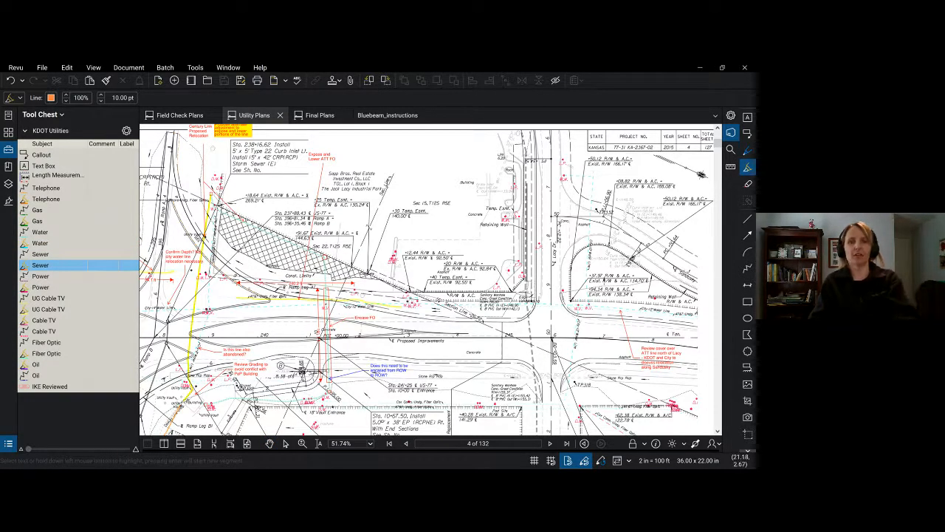
pyautogui.moveTo(433, 166)
pyautogui.mouseDown()
pyautogui.moveTo(464, 190)
pyautogui.moveTo(460, 201)
pyautogui.mouseUp()
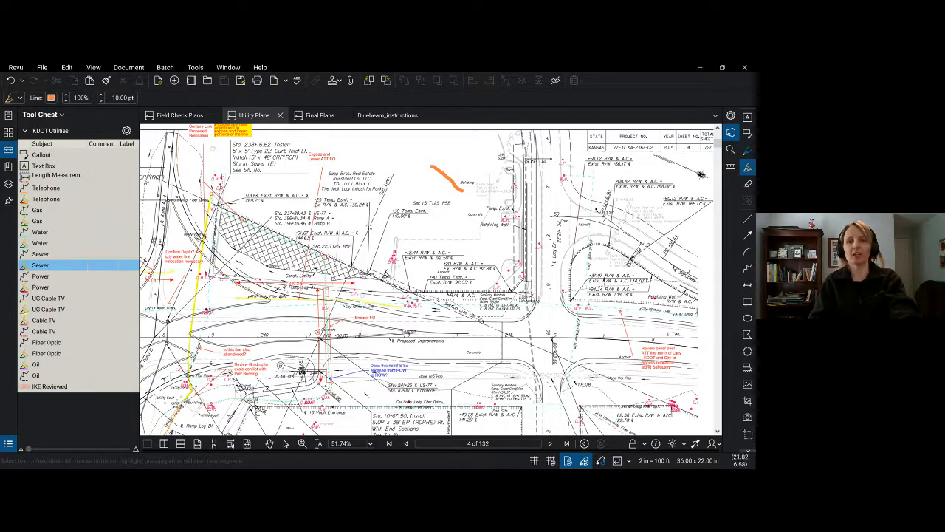
pyautogui.moveTo(392, 273); pyautogui.dragTo(430, 296)
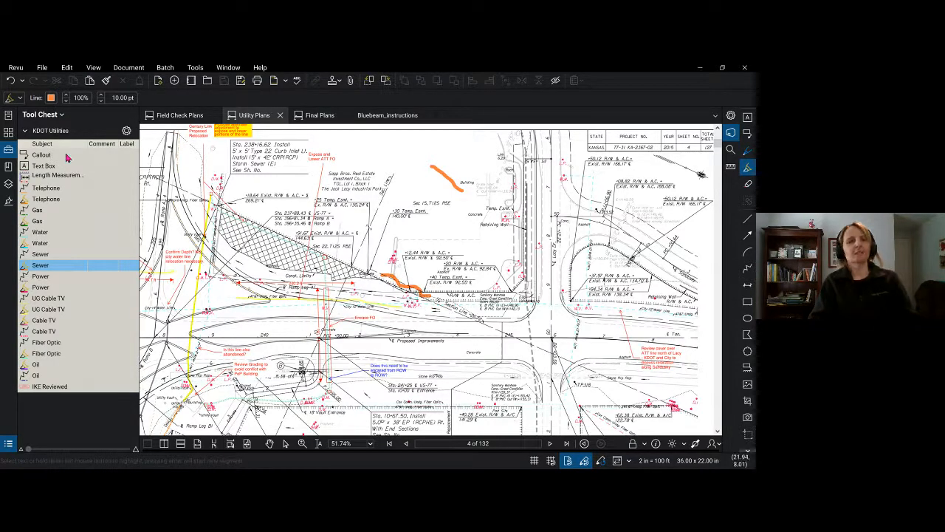
# Draw a two-segment dashed Power polyline peaking below the Sec 15 label, toward the retaining wall.
pyautogui.click(39, 276)
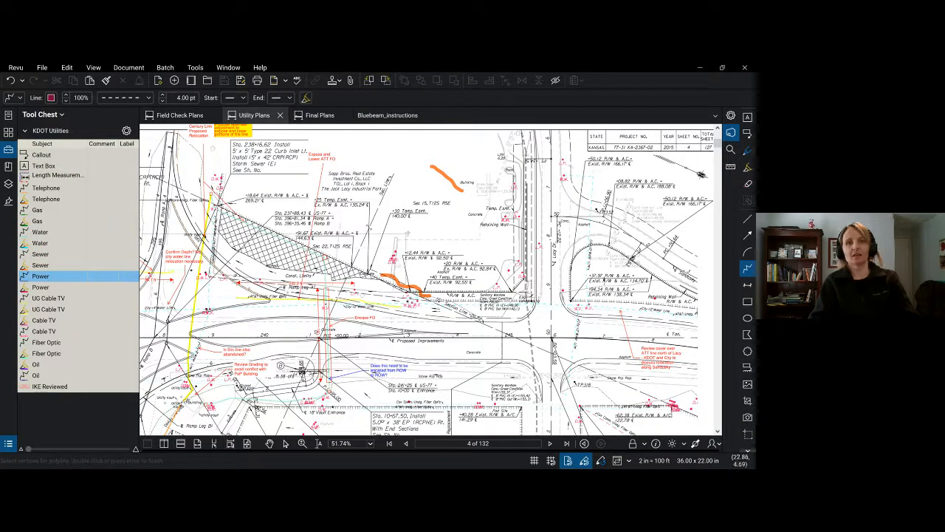
pyautogui.doubleClick(509, 250)
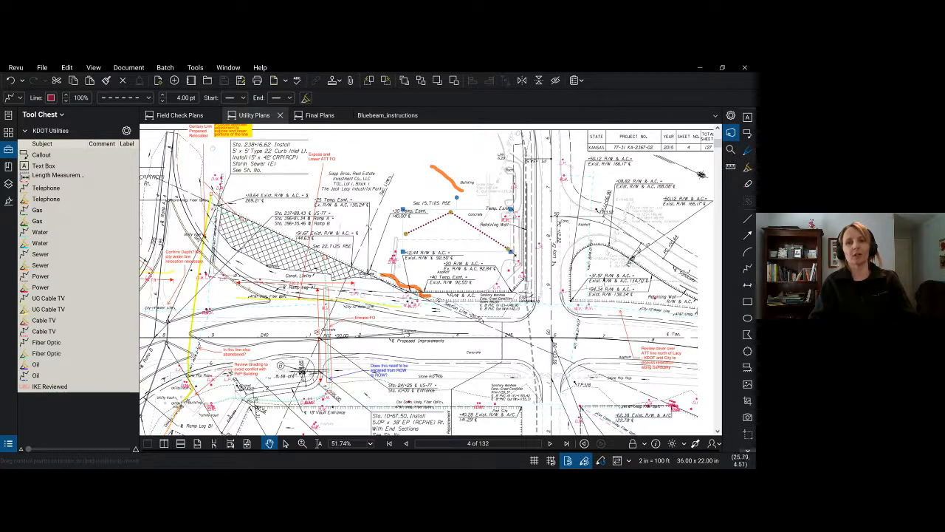
pyautogui.click(386, 173)
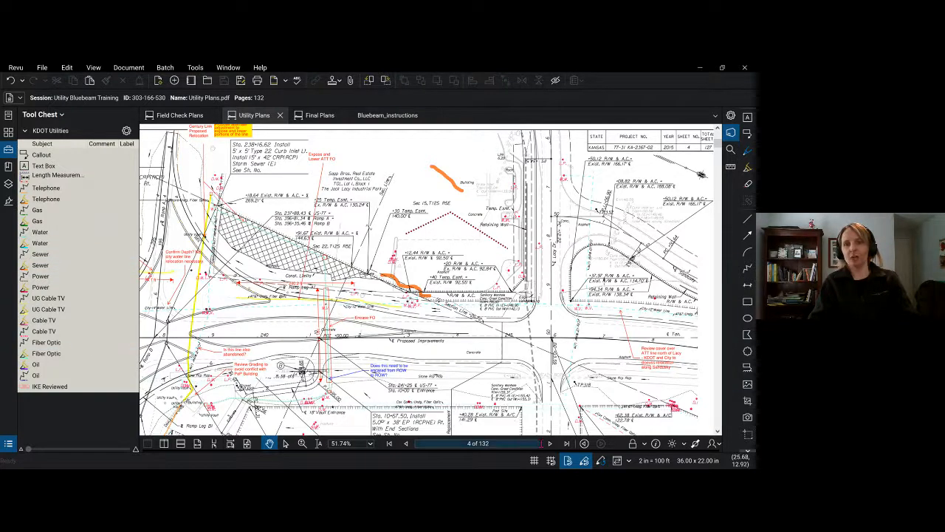
# Place the IKE Reviewed stamp on the first page, just above the KDOT project number, and inspect it up close.
pyautogui.click(389, 443)
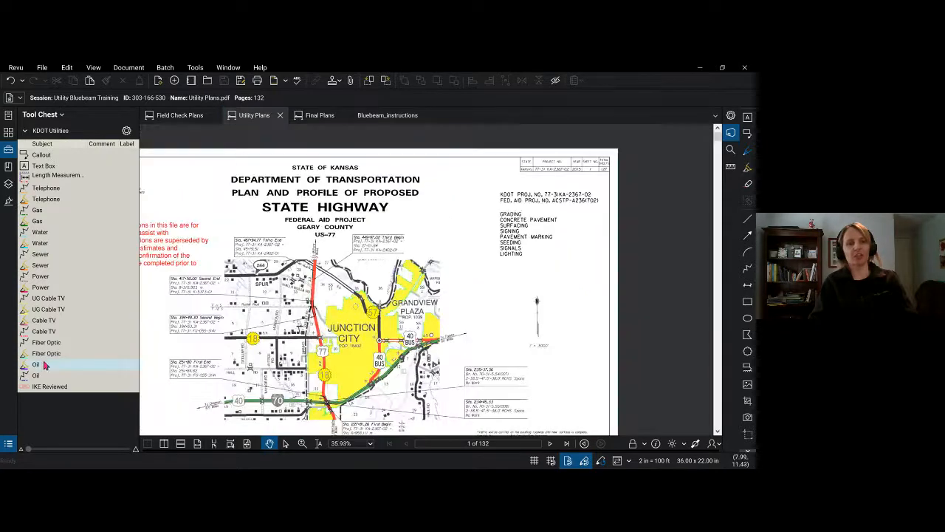
pyautogui.click(44, 389)
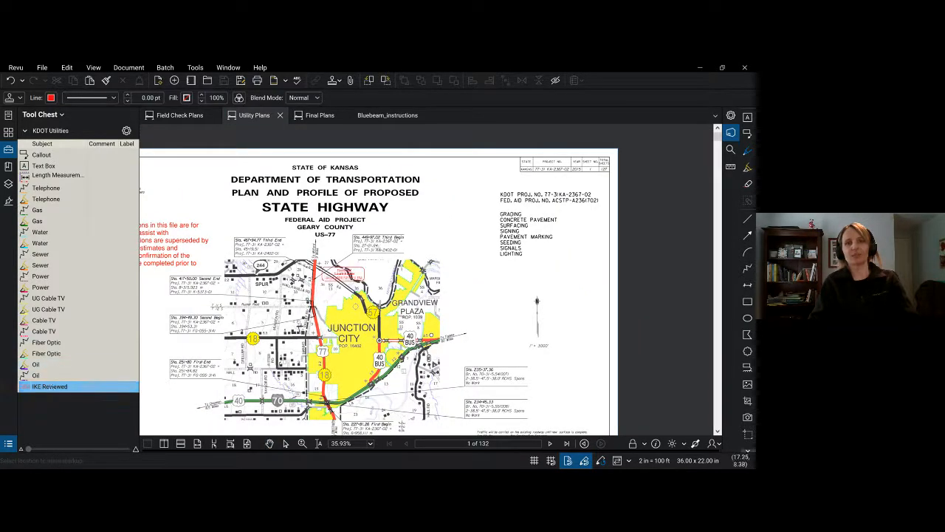
pyautogui.click(471, 183)
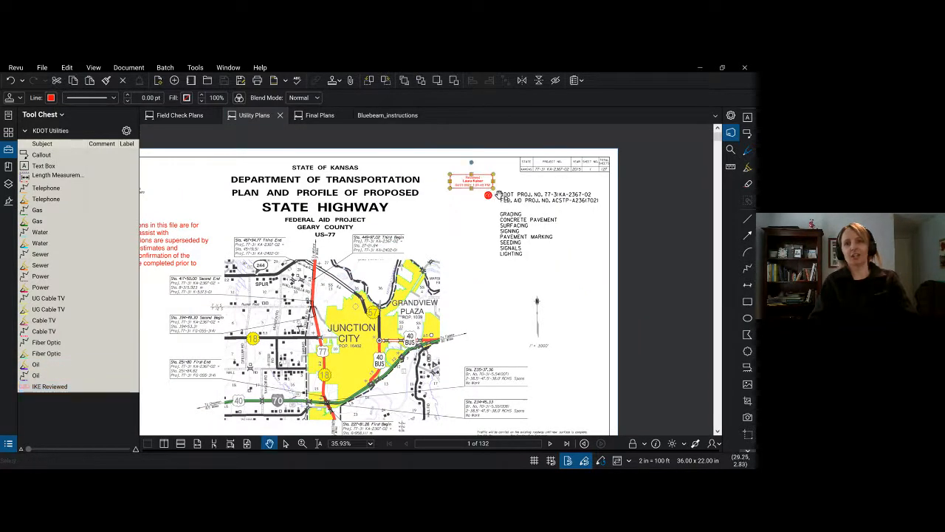
pyautogui.scroll(5, 474, 185)
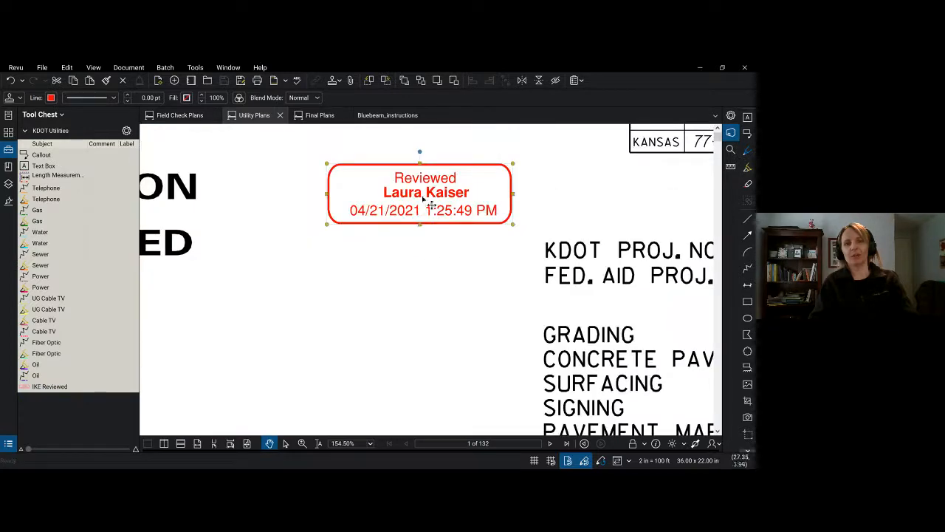
pyautogui.click(354, 294)
pyautogui.scroll(-4, 256, 191)
pyautogui.scroll(-2, 256, 186)
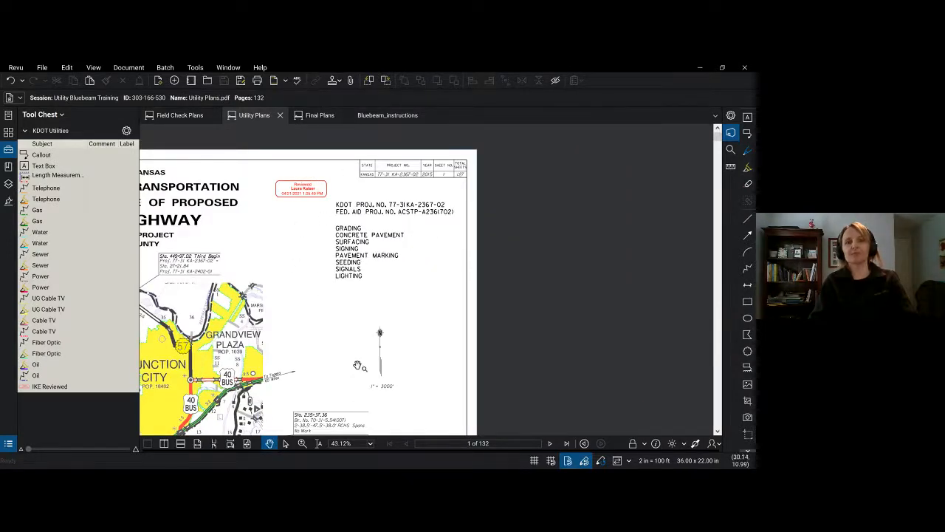
pyautogui.moveTo(360, 376); pyautogui.dragTo(561, 268)
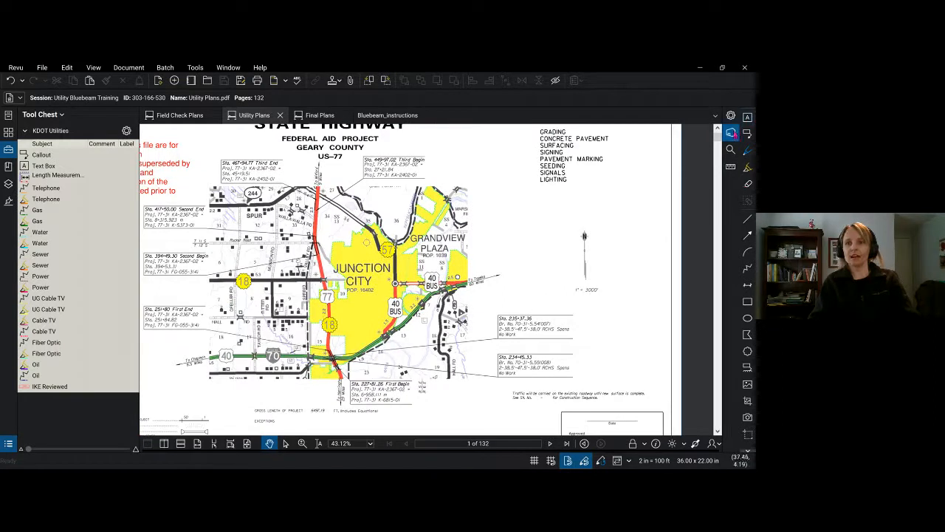
# Open the Studio session and send a chat message asking a colleague to look at page 4.
pyautogui.click(732, 133)
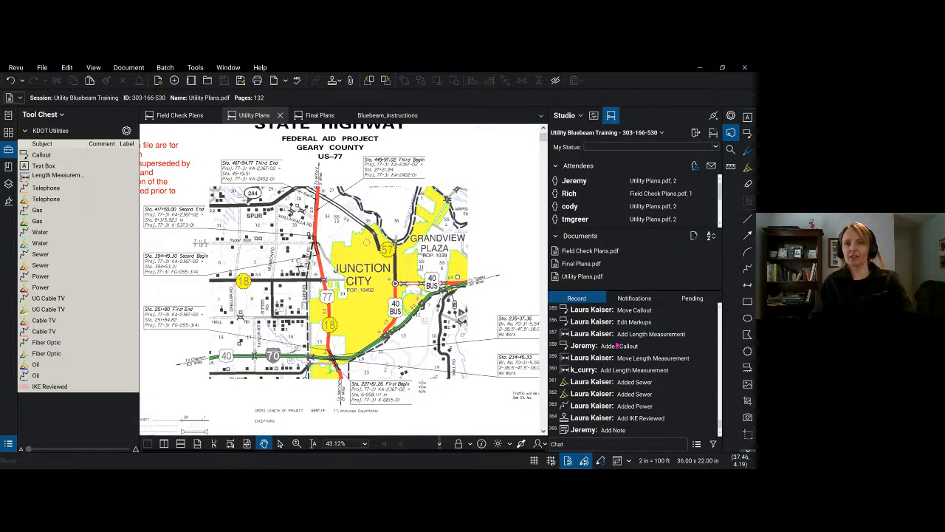
pyautogui.click(584, 445)
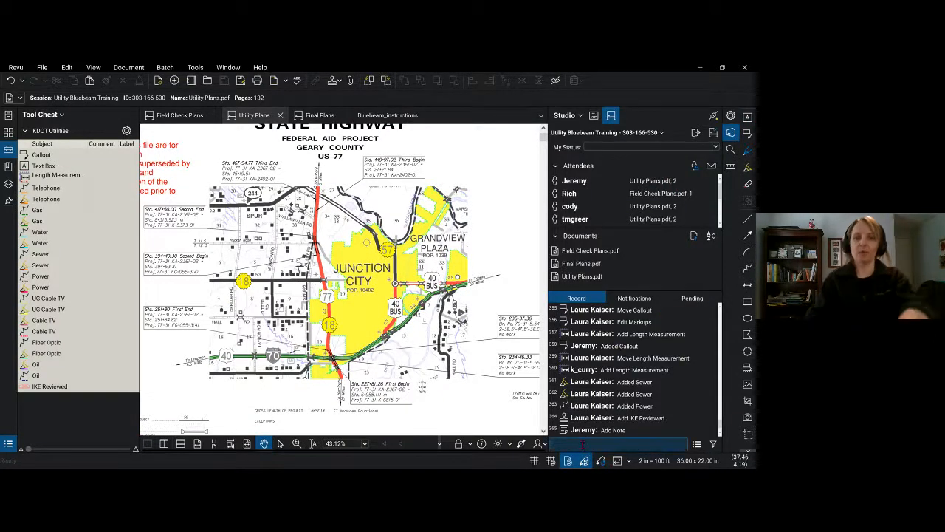
pyautogui.write('Kim look at page 4')
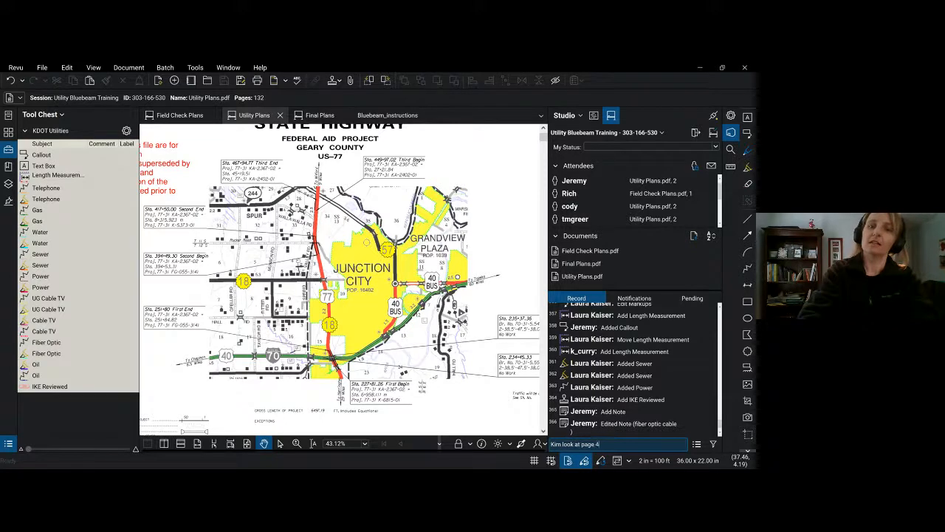
pyautogui.press('Return')
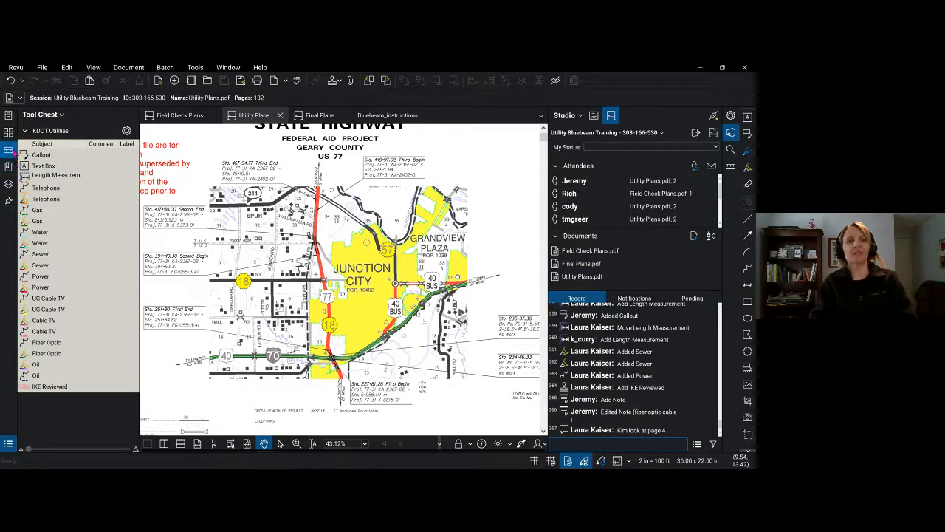
# Hide the tool set and follow the view of the addressed session attendee working on page 4 of Utility Plans.
pyautogui.click(9, 149)
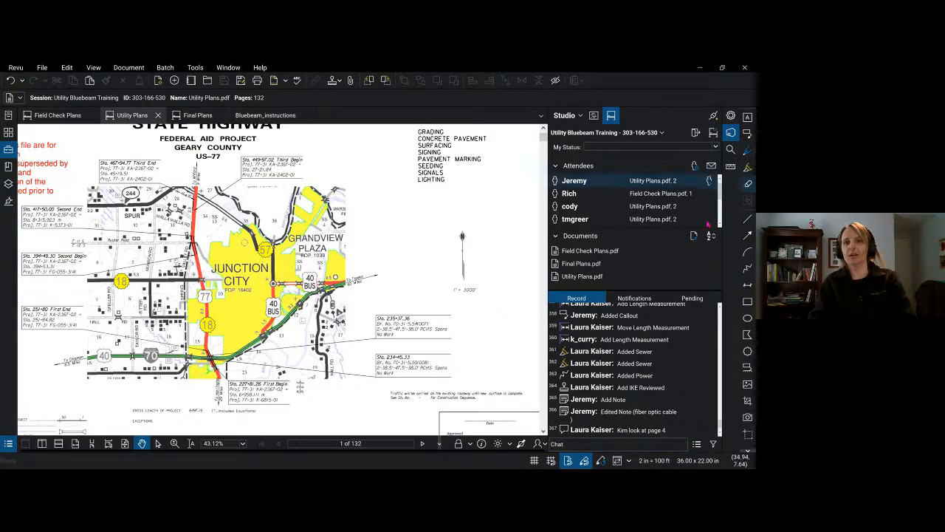
pyautogui.scroll(-5, 659, 207)
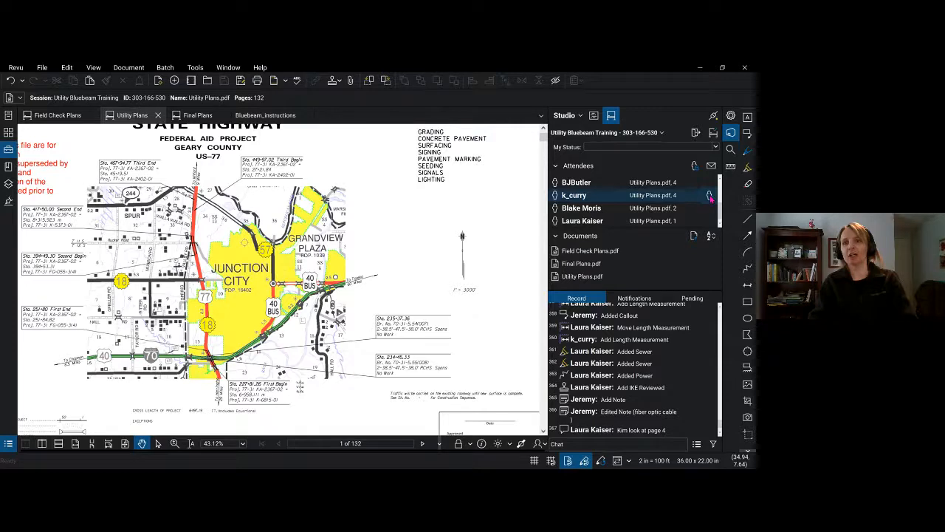
pyautogui.click(709, 197)
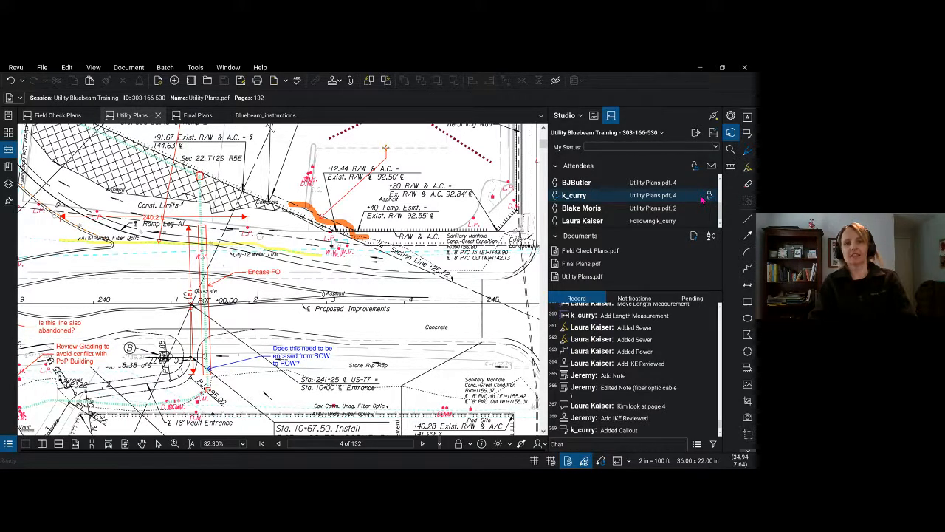
pyautogui.click(703, 199)
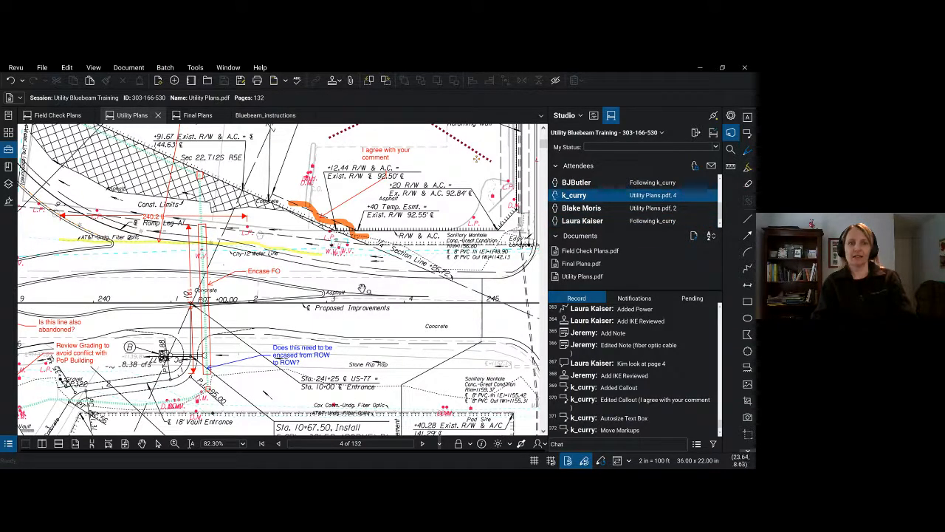
# Examine the markups on page 4 and the original relocation and Proposed Modification sketches placed above the sheet.
pyautogui.scroll(-5, 362, 288)
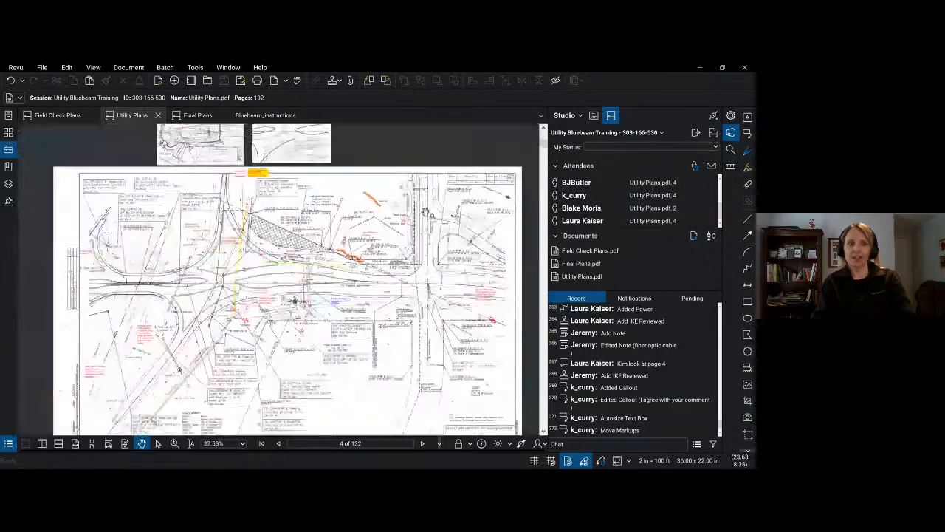
pyautogui.scroll(1, 481, 167)
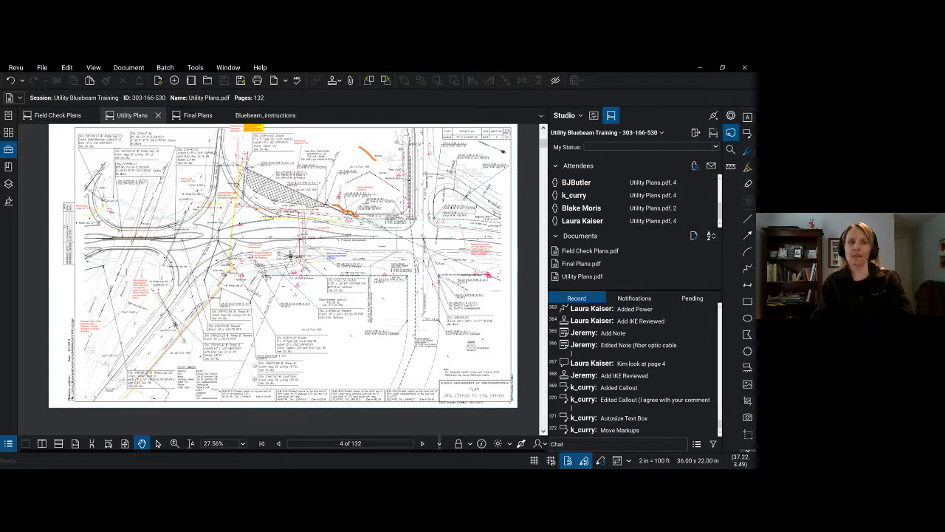
pyautogui.moveTo(425, 200); pyautogui.dragTo(453, 317)
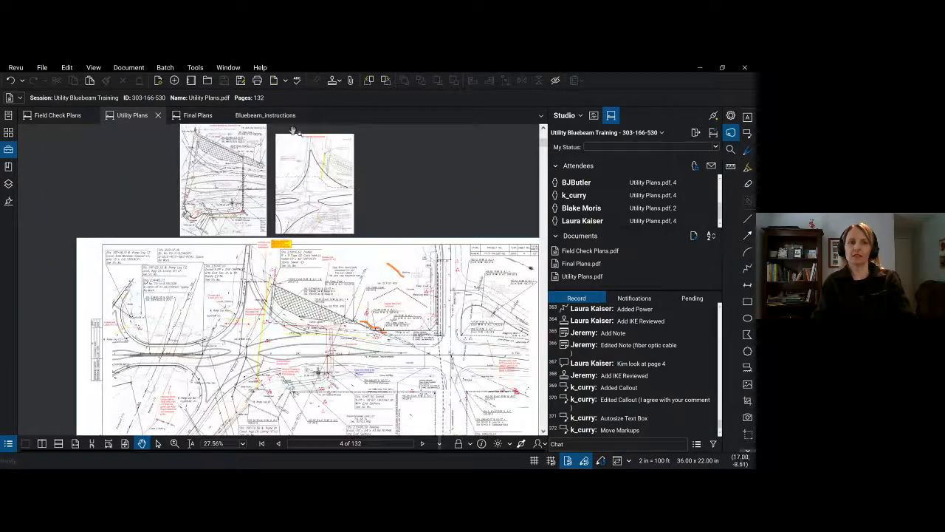
pyautogui.scroll(3, 294, 131)
pyautogui.moveTo(436, 200); pyautogui.dragTo(477, 219)
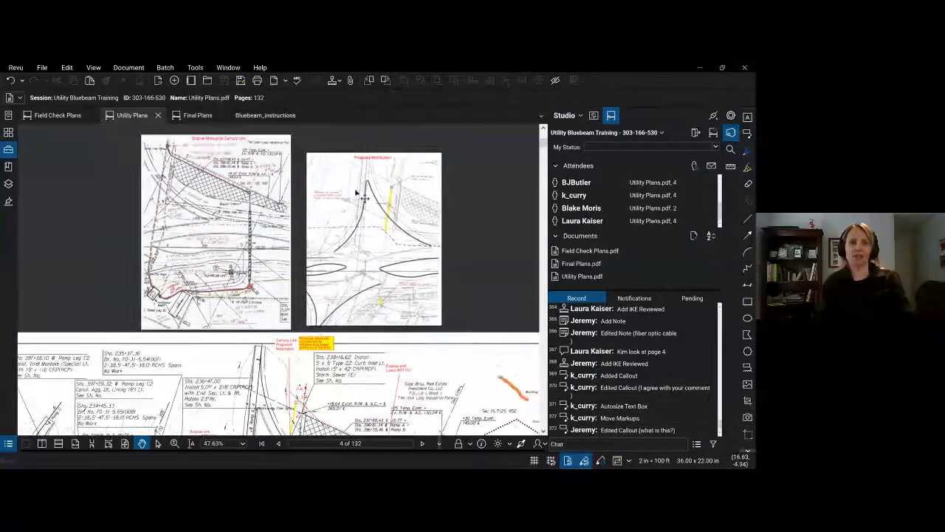
pyautogui.scroll(2, 342, 181)
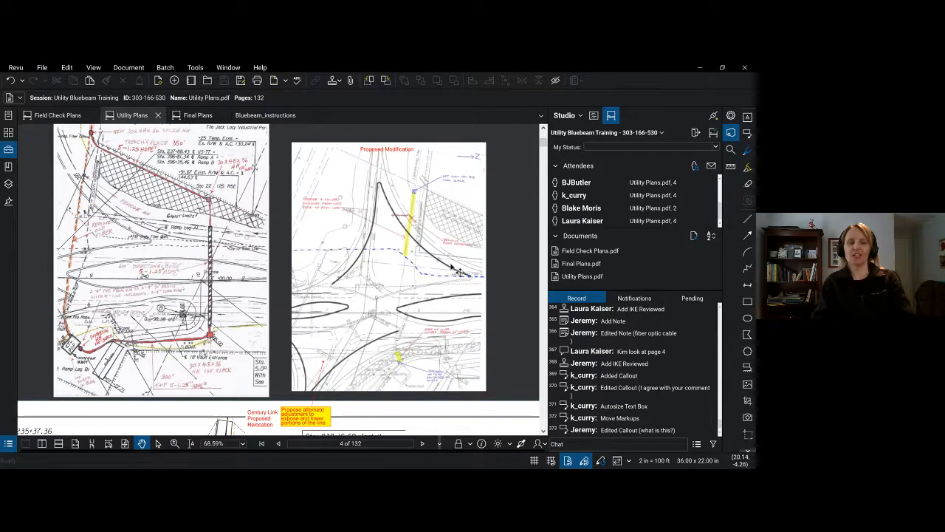
pyautogui.scroll(5, 326, 432)
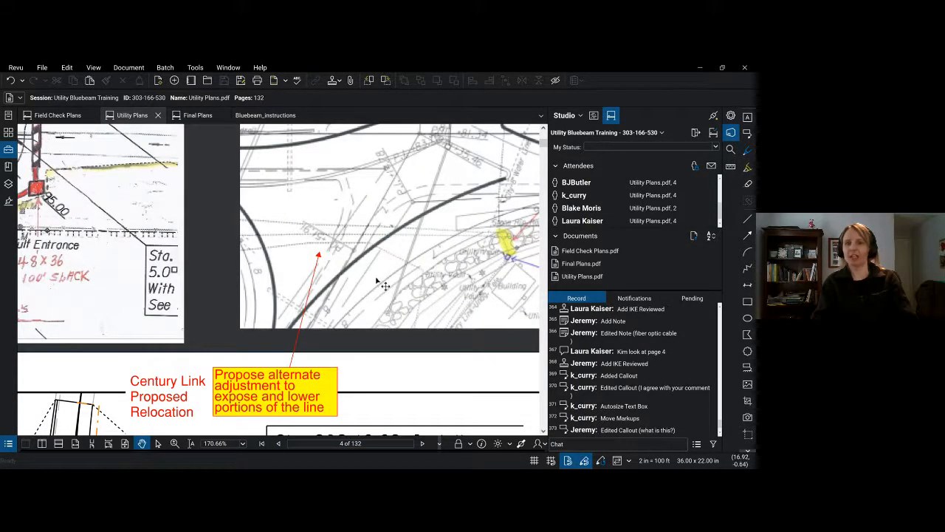
pyautogui.scroll(-1, 367, 289)
pyautogui.scroll(-3, 367, 288)
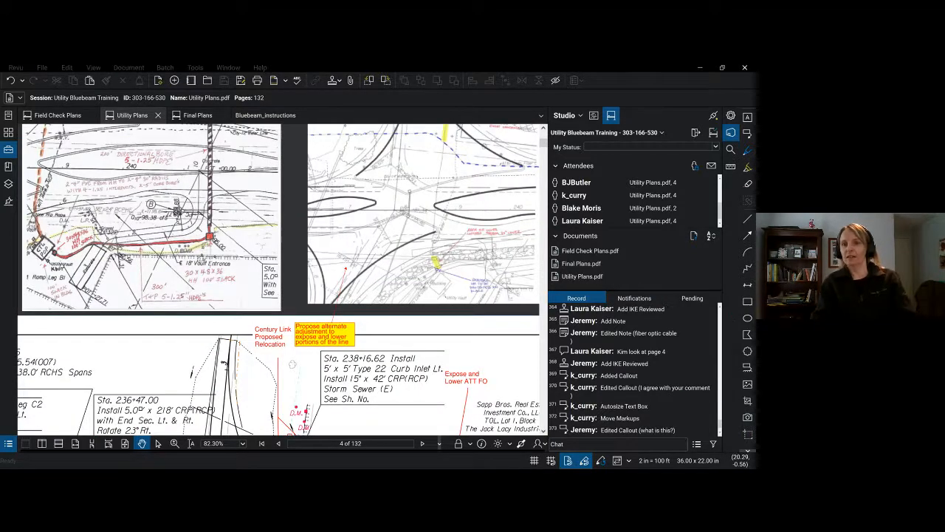
# Take a snapshot of the page 4 area around the yellow highlight, just below the Century Link Proposed Relocation label.
pyautogui.click(748, 436)
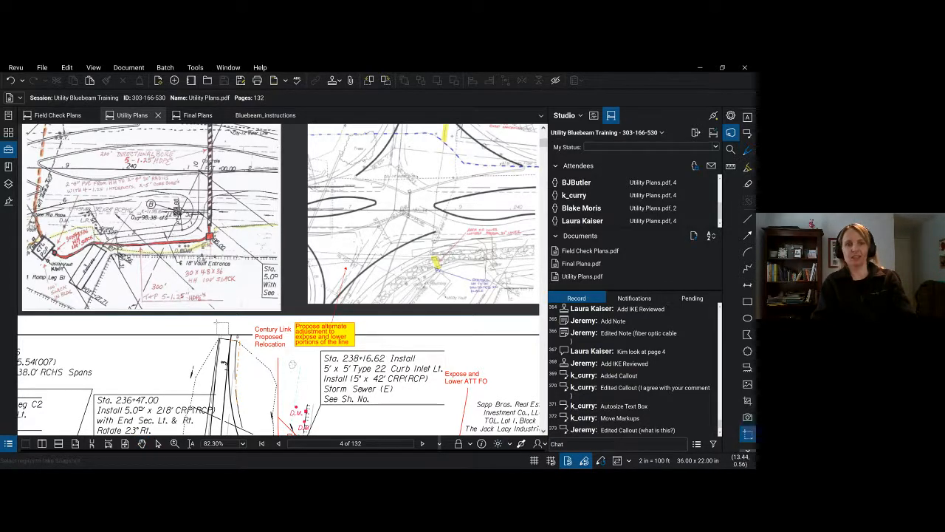
pyautogui.scroll(-3, 220, 324)
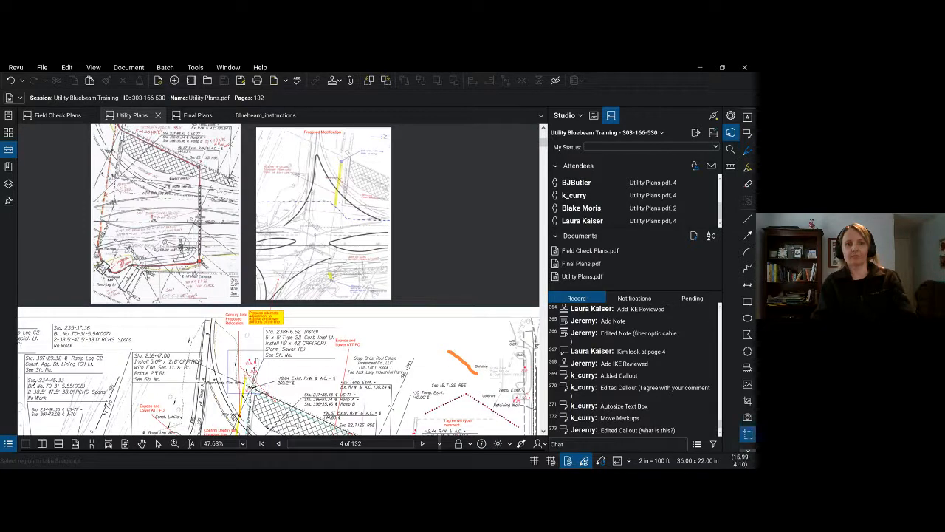
pyautogui.moveTo(227, 349)
pyautogui.mouseDown()
pyautogui.moveTo(301, 416)
pyautogui.moveTo(296, 409)
pyautogui.mouseUp()
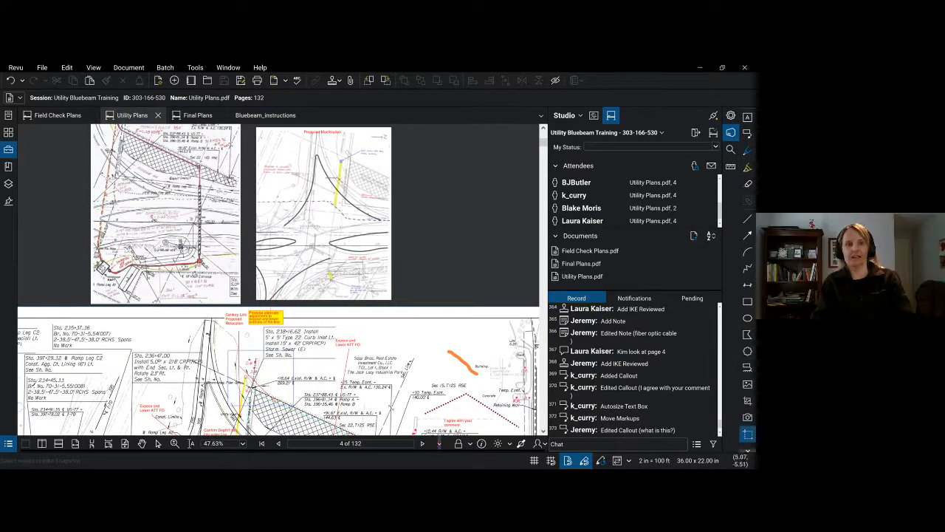
# Paste the snapshot near the upper-left corner of blank page 128, deselect it and view it enlarged.
pyautogui.click(8, 133)
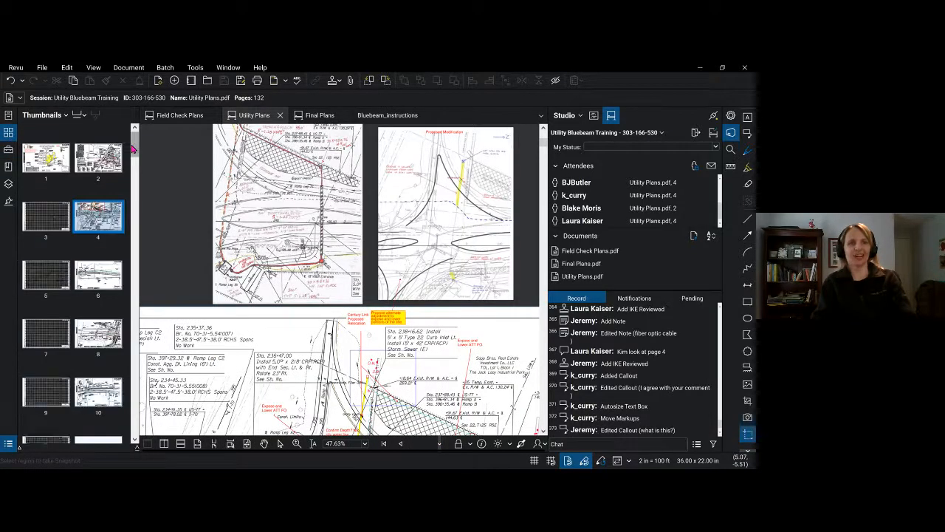
pyautogui.moveTo(133, 149); pyautogui.dragTo(147, 452)
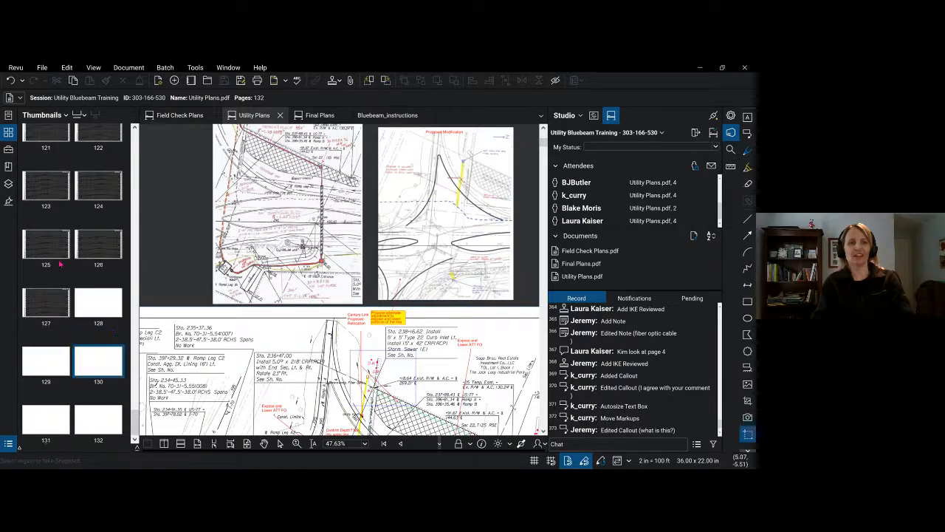
pyautogui.click(85, 311)
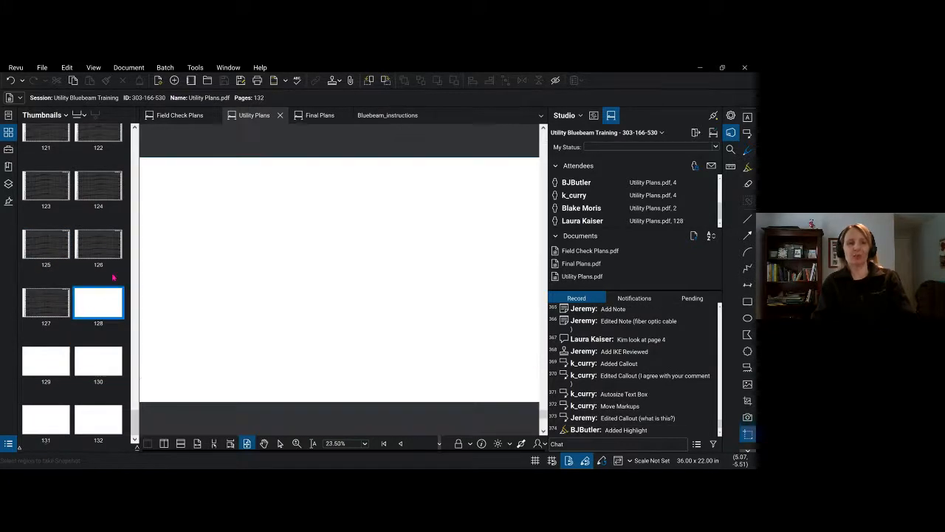
pyautogui.click(175, 198)
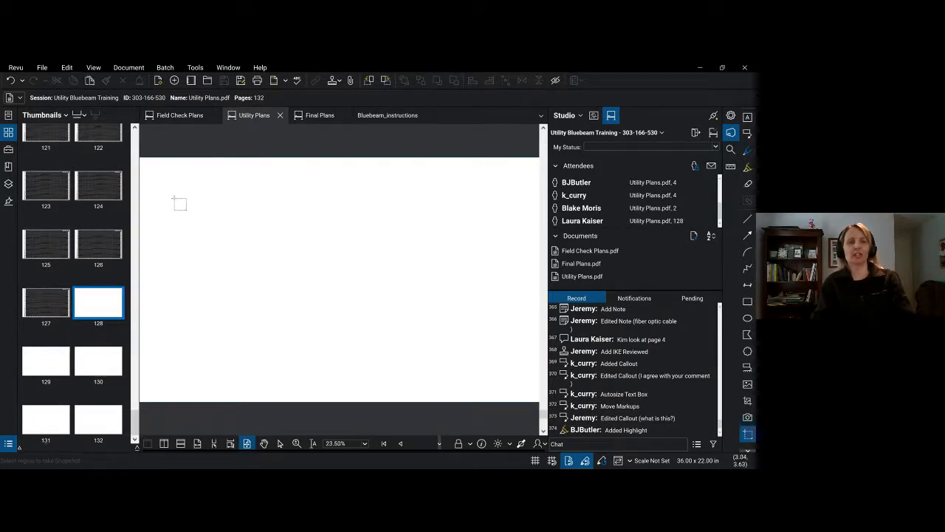
pyautogui.rightClick(174, 198)
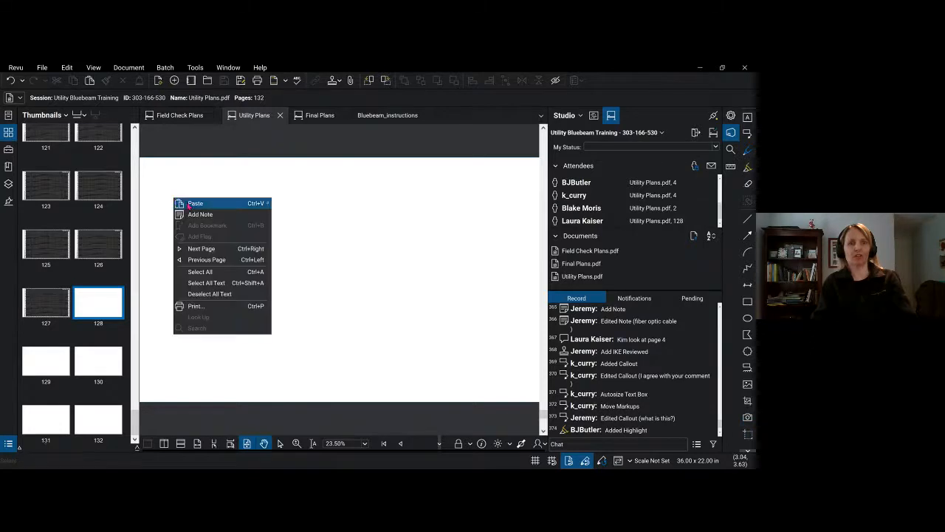
pyautogui.click(189, 200)
pyautogui.click(189, 207)
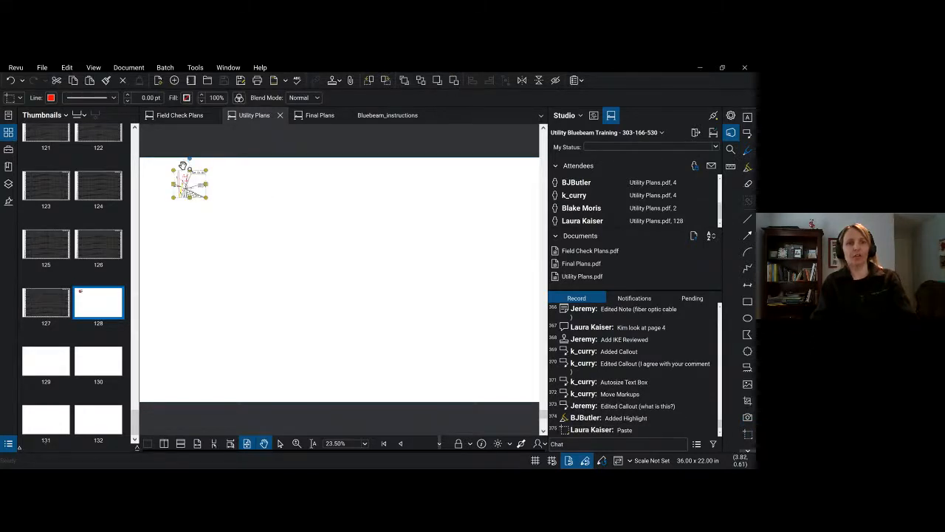
pyautogui.scroll(4, 184, 164)
pyautogui.click(239, 230)
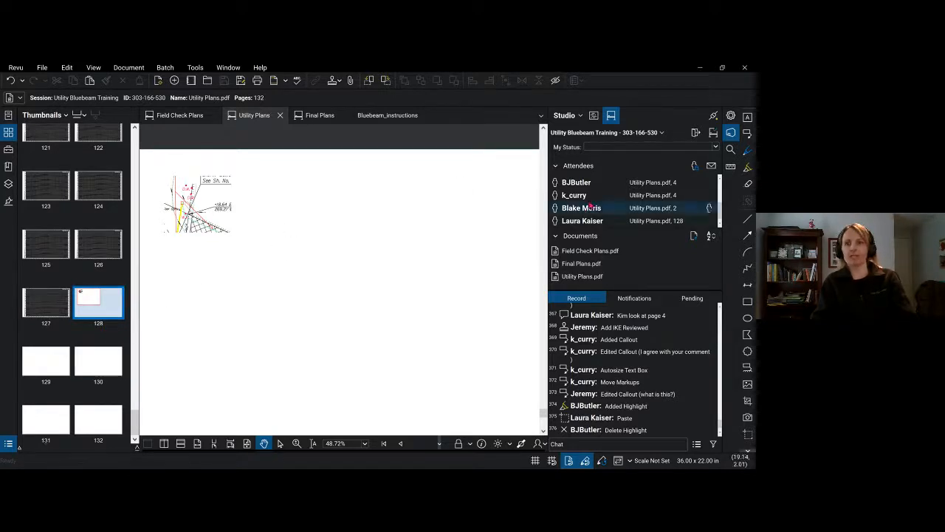
# Hide the Studio session, split the view into two side-by-side panes and show page 2 of Utility Plans in the first.
pyautogui.click(729, 135)
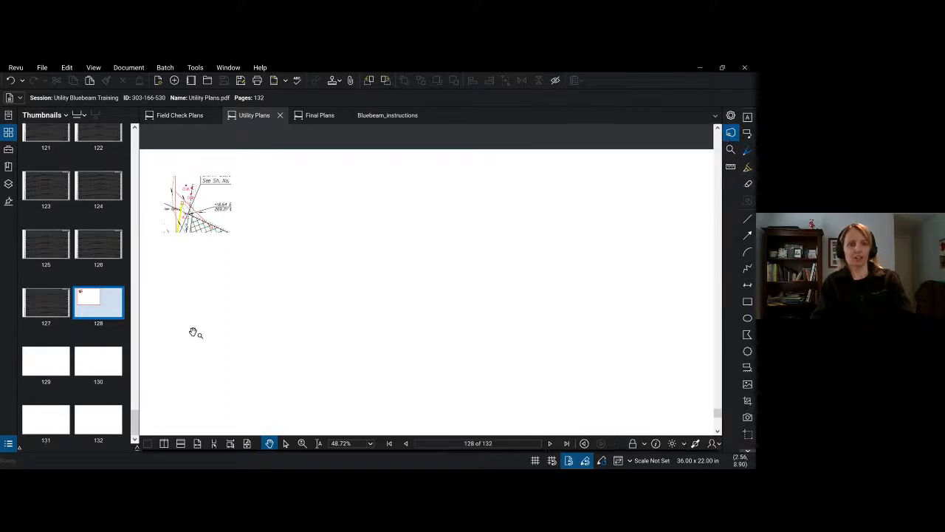
pyautogui.click(164, 443)
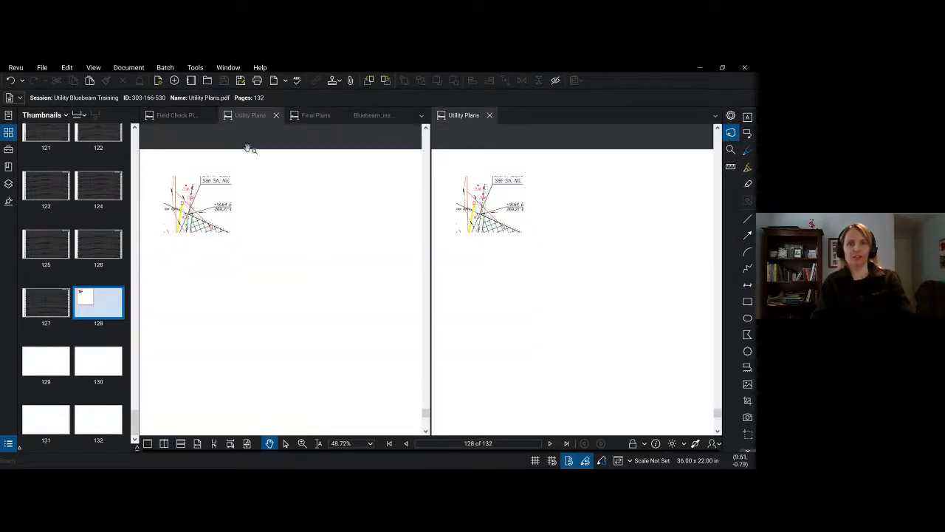
pyautogui.click(288, 198)
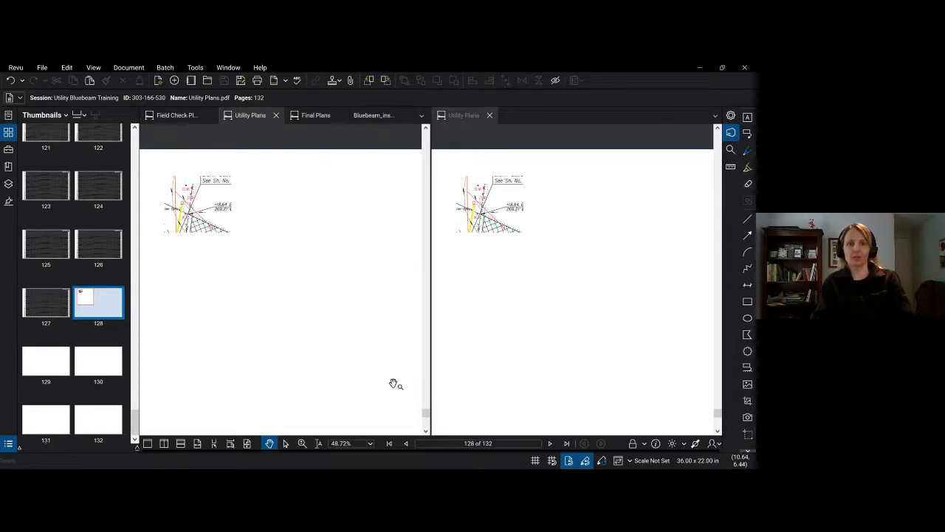
pyautogui.click(390, 443)
pyautogui.click(550, 444)
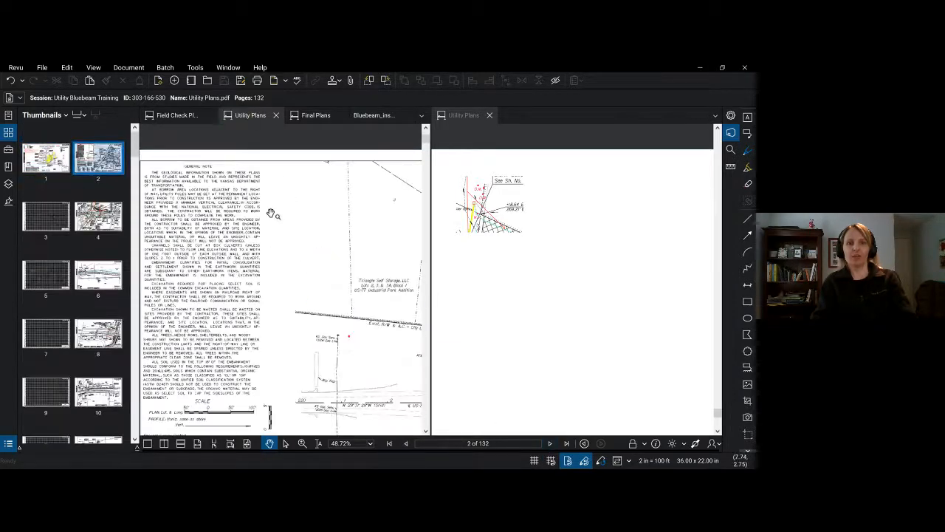
pyautogui.moveTo(404, 252); pyautogui.dragTo(191, 247)
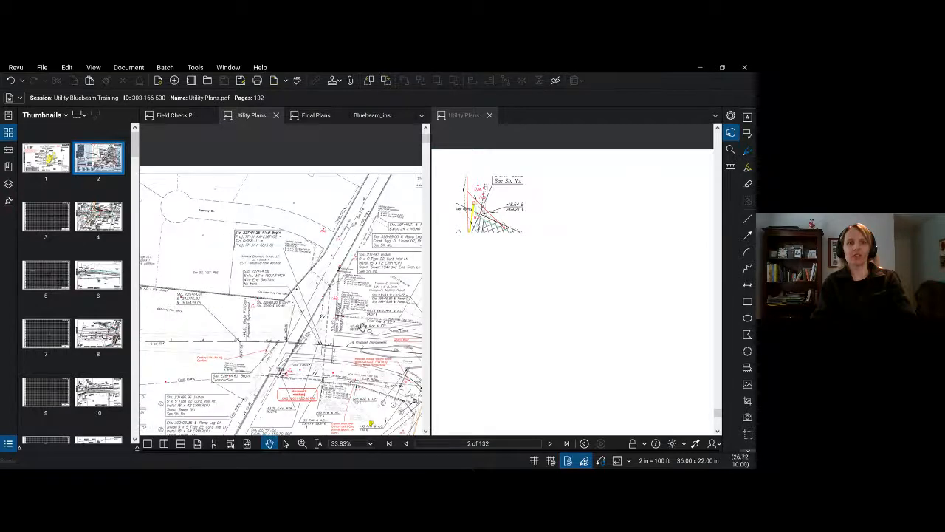
pyautogui.scroll(1, 336, 273)
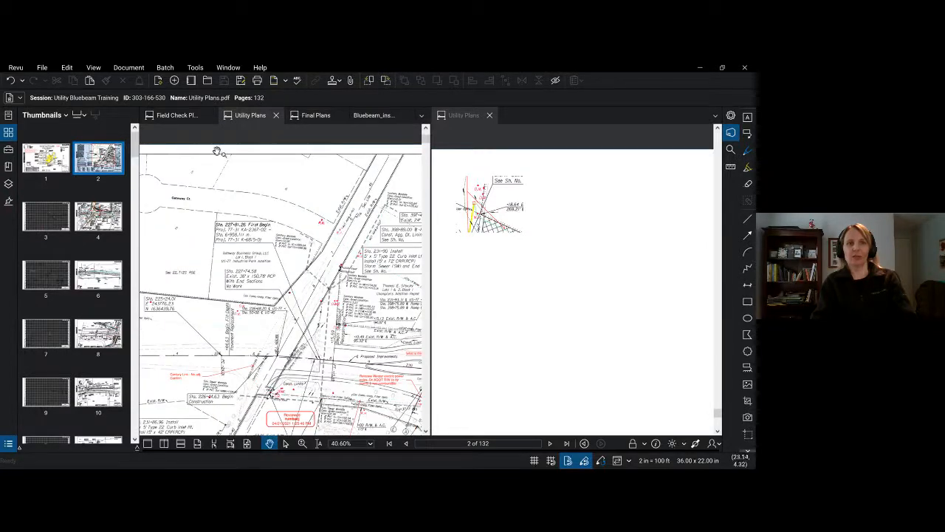
# Show Field Check Plans in the first pane beside the Utility Plans snapshot page and advance to page 5.
pyautogui.click(177, 115)
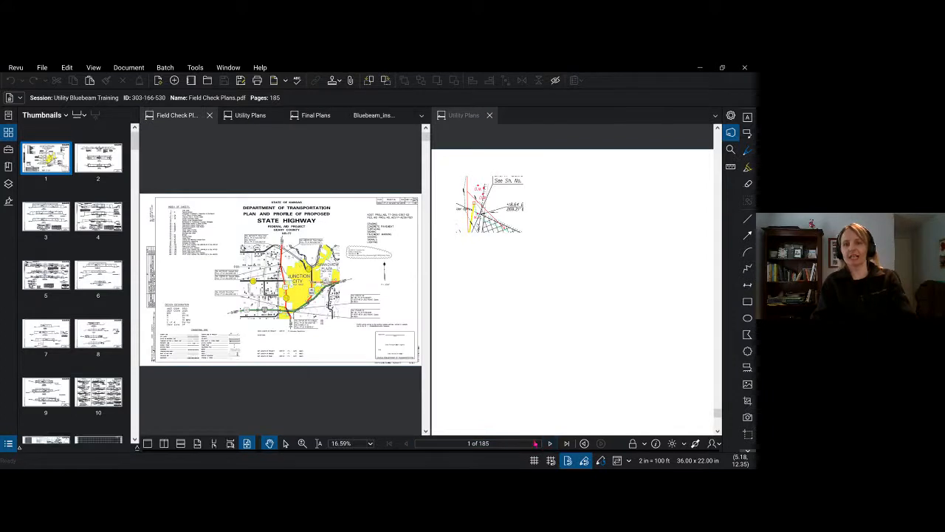
pyautogui.click(550, 443)
pyautogui.click(550, 443)
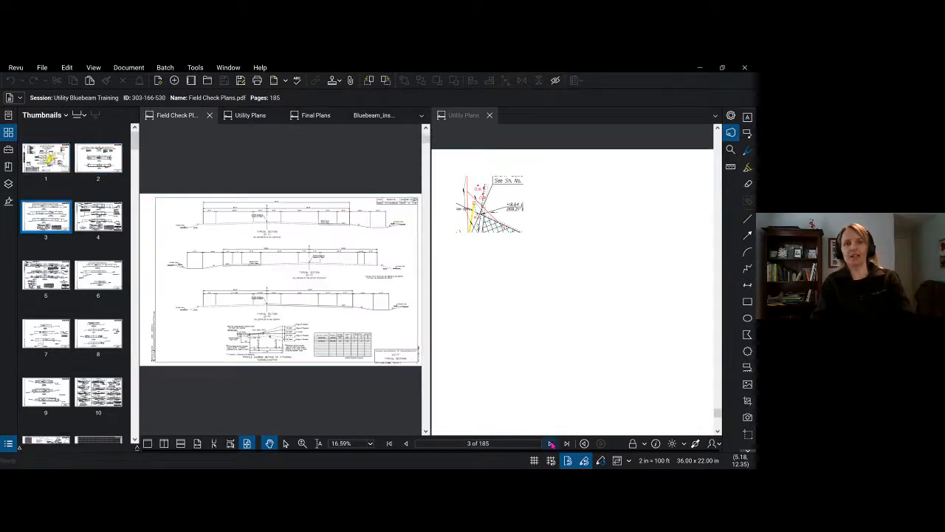
pyautogui.click(550, 443)
pyautogui.click(550, 443)
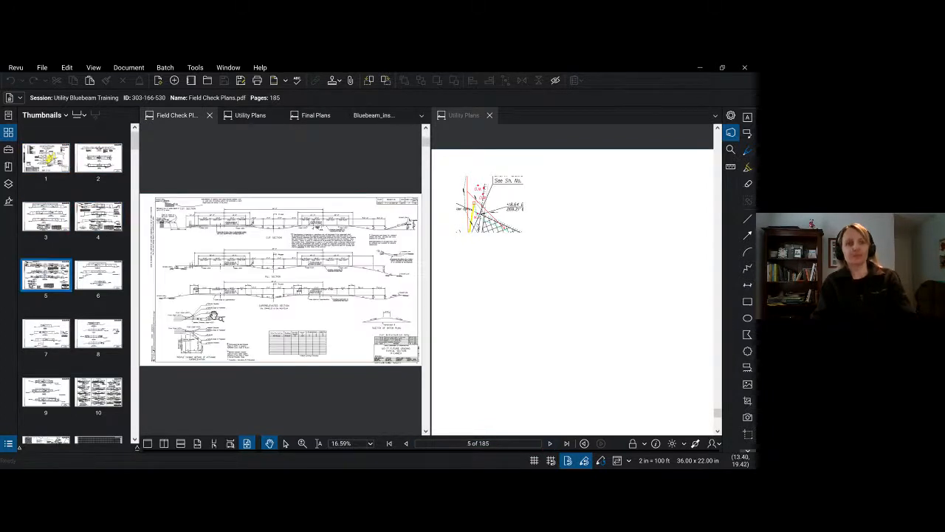
pyautogui.scroll(-3, 96, 335)
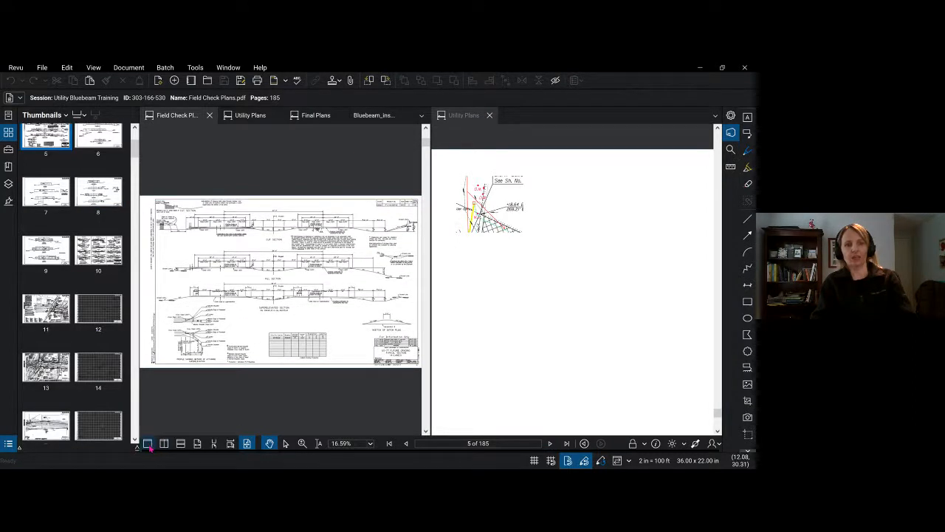
# Close the split view and show the whole of Field Check Plans page 5 in the single pane.
pyautogui.click(148, 445)
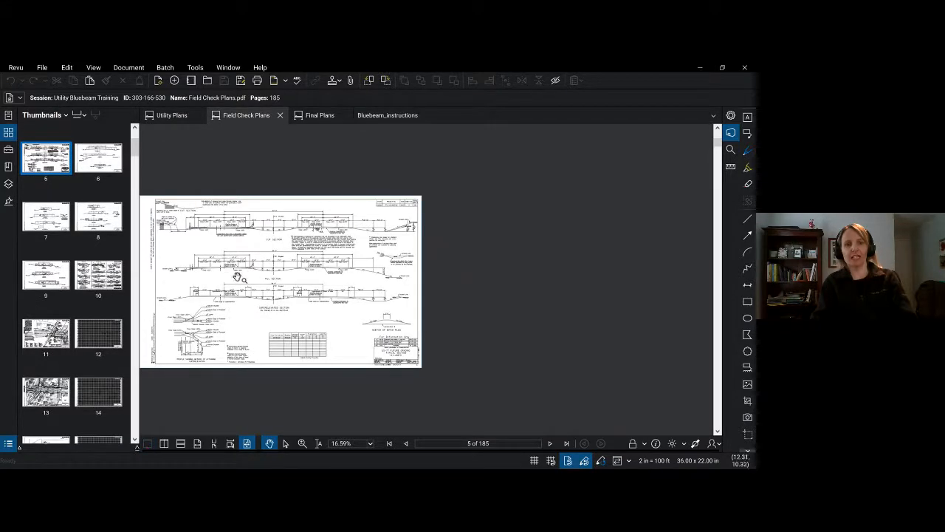
pyautogui.scroll(5, 254, 272)
pyautogui.scroll(1, 313, 252)
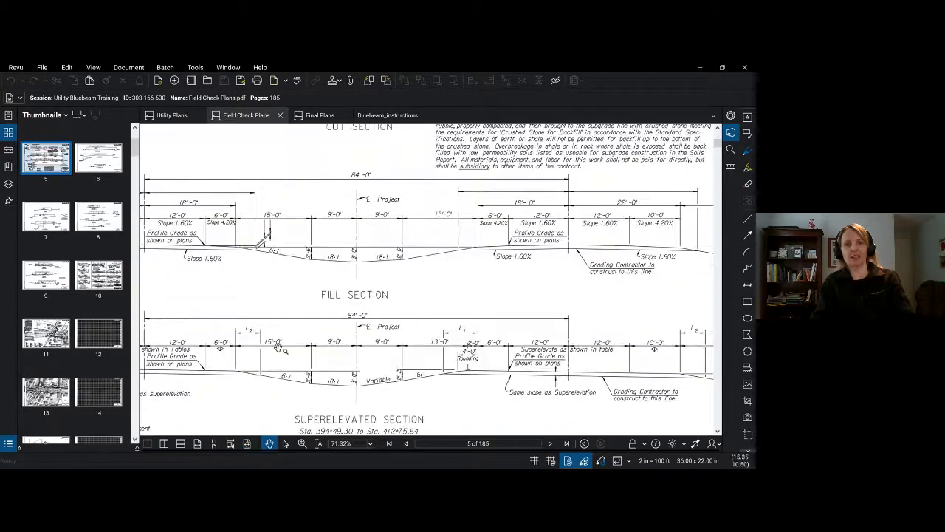
pyautogui.click(246, 443)
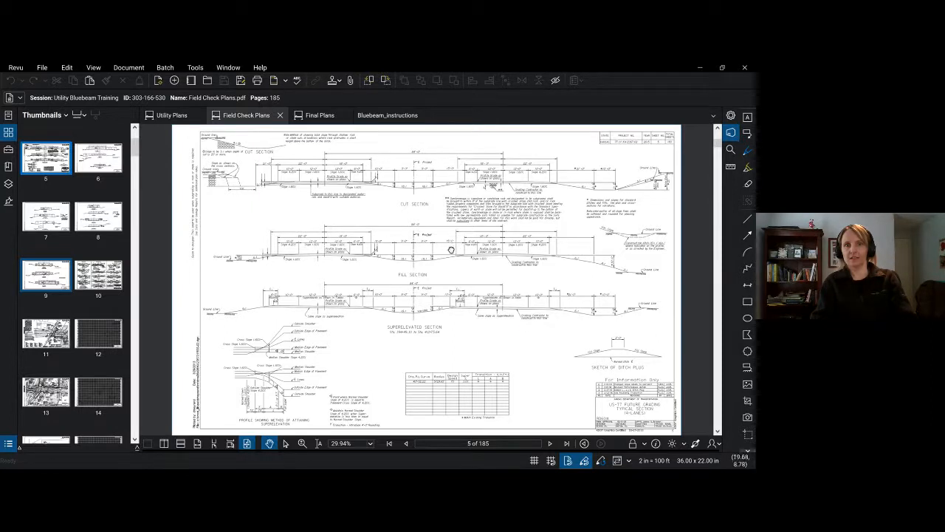
pyautogui.scroll(-1, 382, 277)
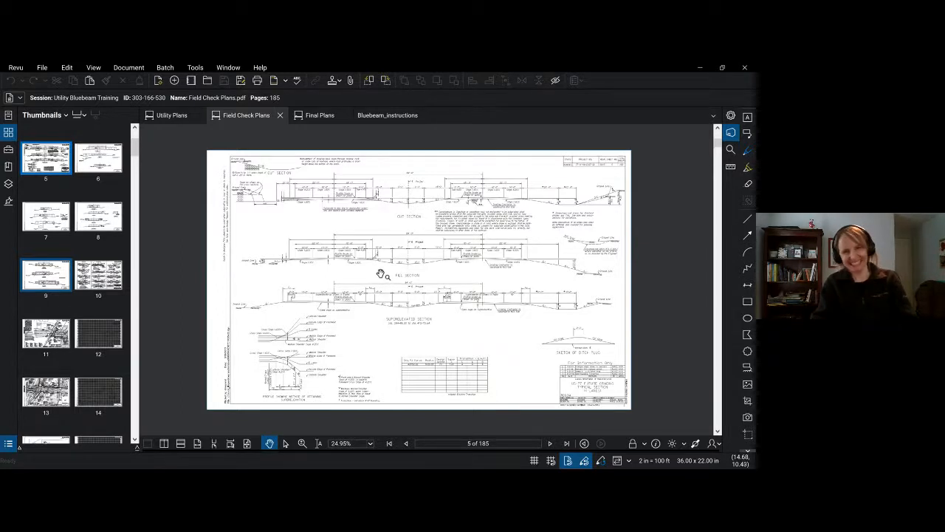
# Close the Welcome to Revu page and view the download instructions on page 1 of Bluebeam_instructions.
pyautogui.click(372, 117)
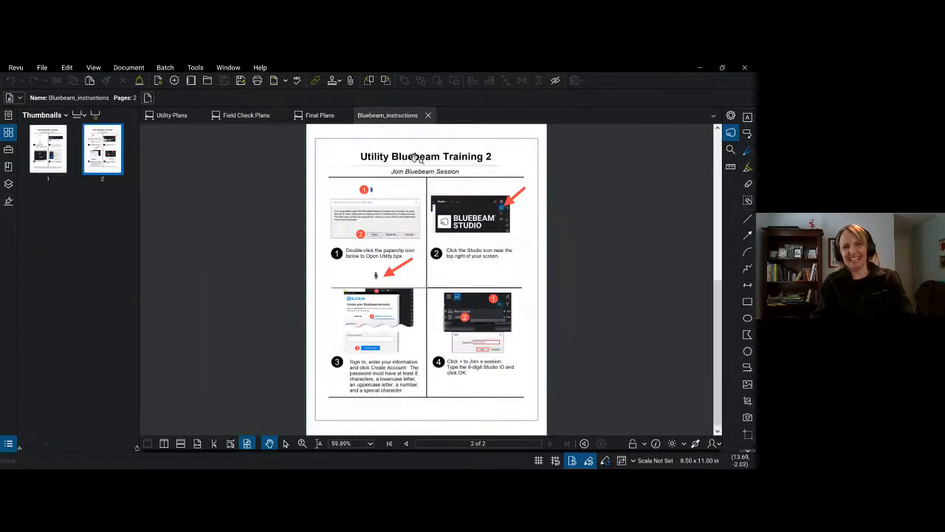
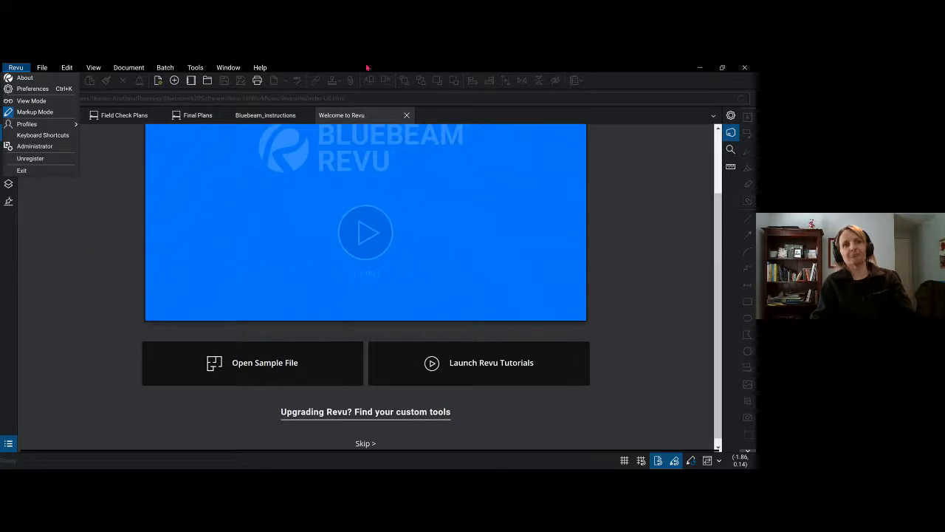
pyautogui.click(390, 69)
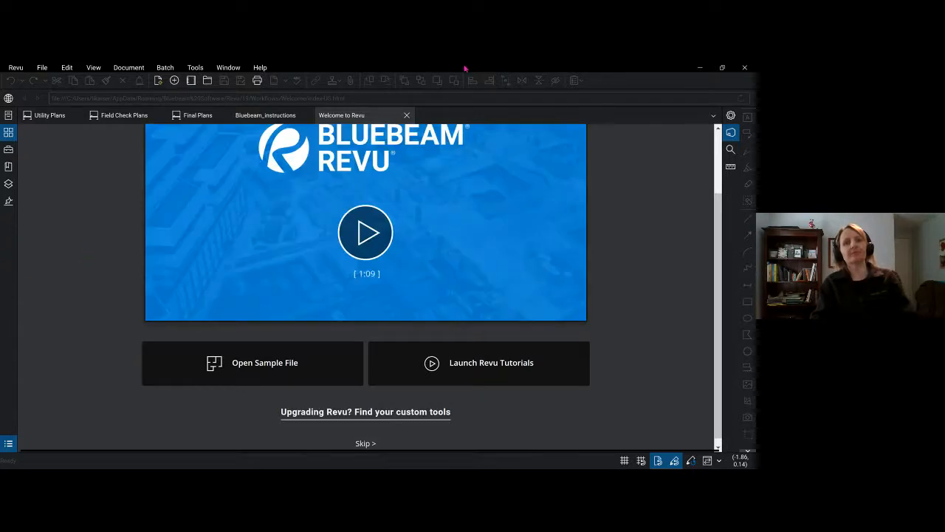
pyautogui.click(407, 116)
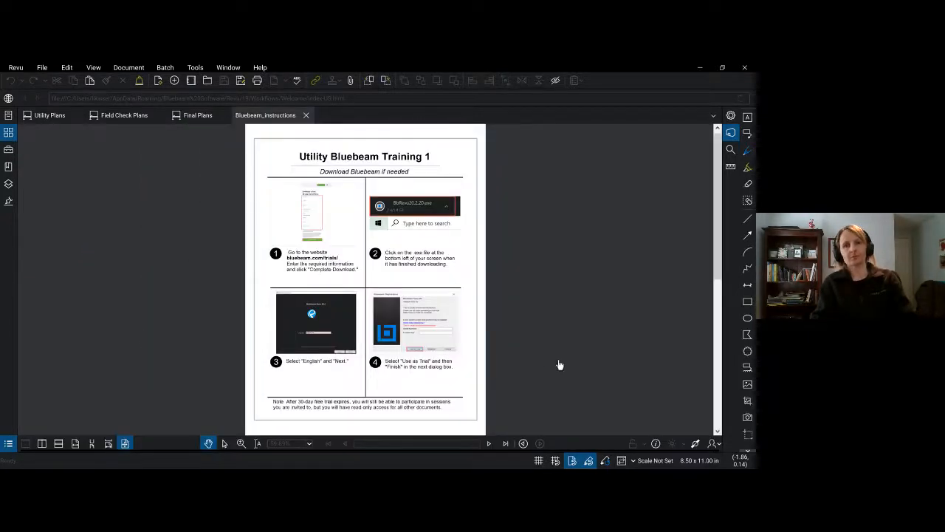
pyautogui.scroll(1, 550, 371)
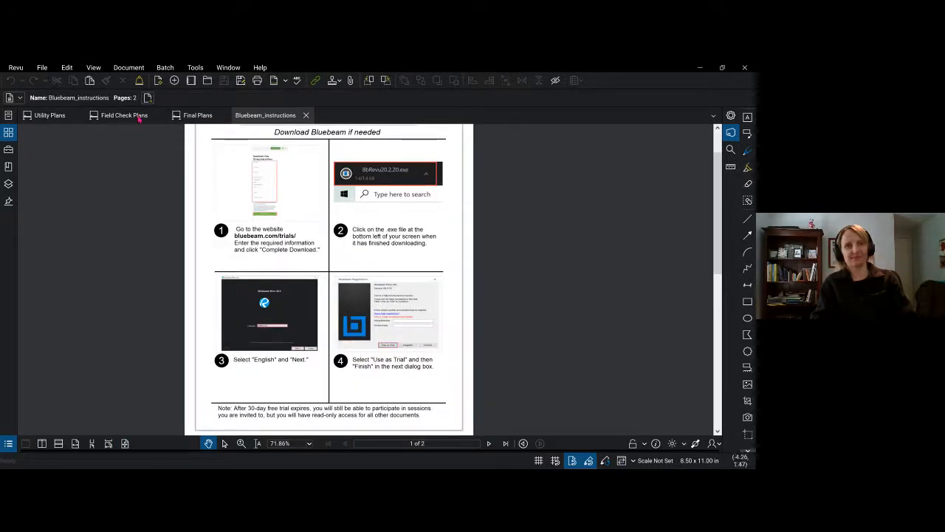
# Return to Utility Plans and bring up page 4 with the snapshots placed above the sheet.
pyautogui.click(54, 116)
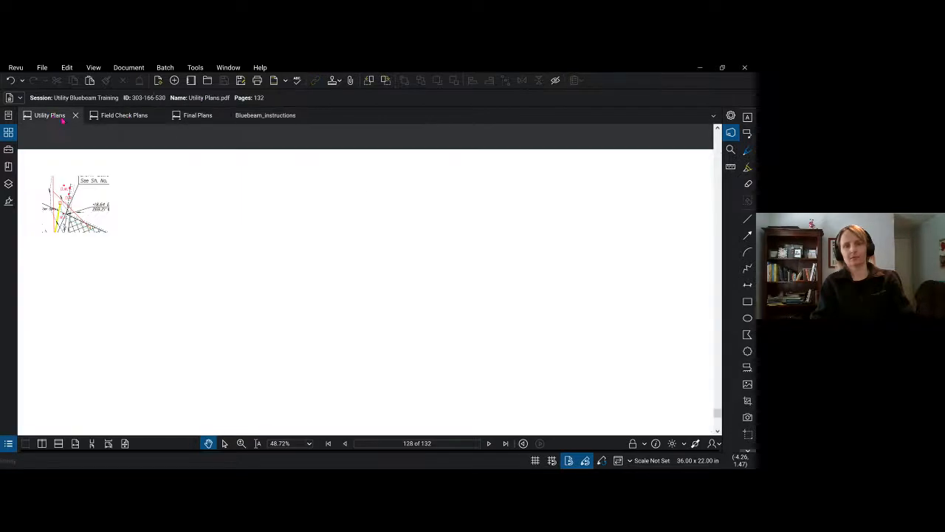
pyautogui.click(327, 443)
pyautogui.click(489, 444)
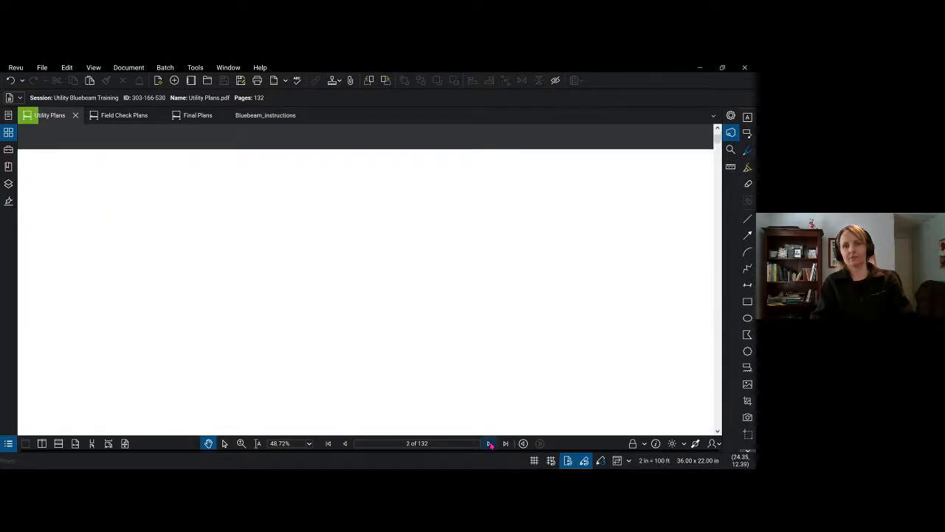
pyautogui.click(489, 444)
pyautogui.click(489, 444)
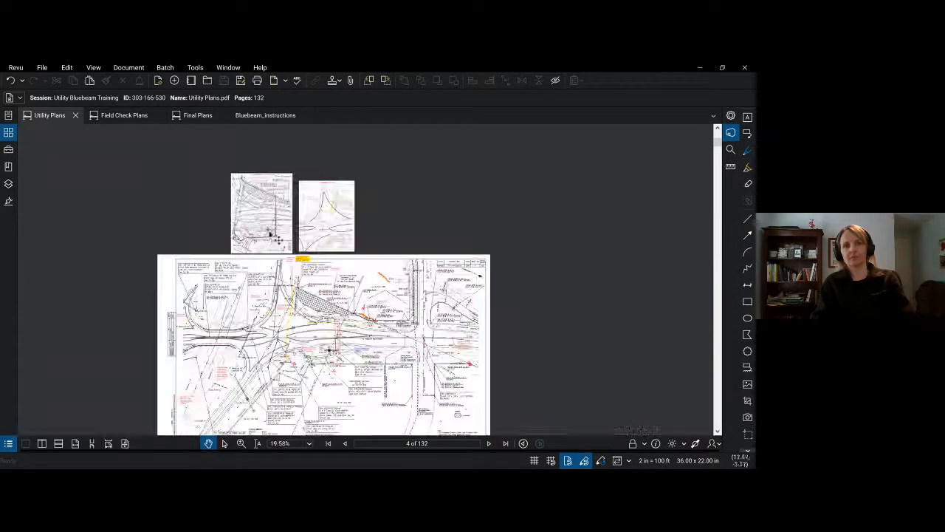
pyautogui.scroll(-4, 263, 189)
pyautogui.moveTo(525, 357); pyautogui.dragTo(524, 333)
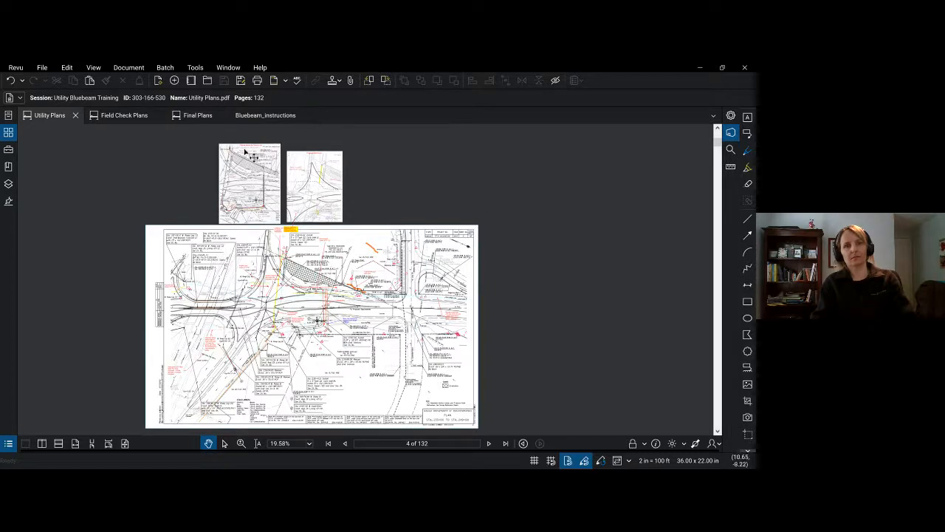
# Compare the Original Markup by Century Link with the Proposed Modification snapshot above page 4.
pyautogui.scroll(8, 244, 150)
pyautogui.scroll(3, 276, 167)
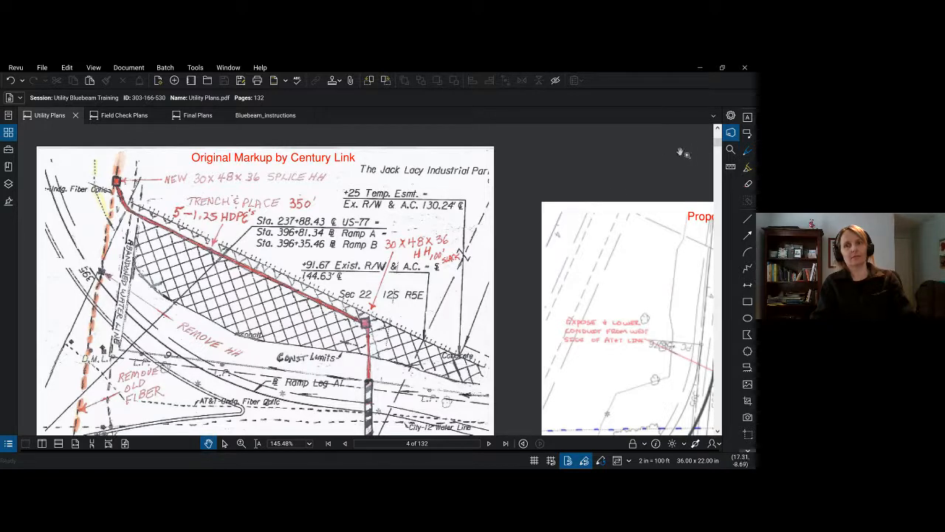
pyautogui.moveTo(688, 150)
pyautogui.mouseDown()
pyautogui.moveTo(449, 153)
pyautogui.moveTo(271, 130)
pyautogui.mouseUp()
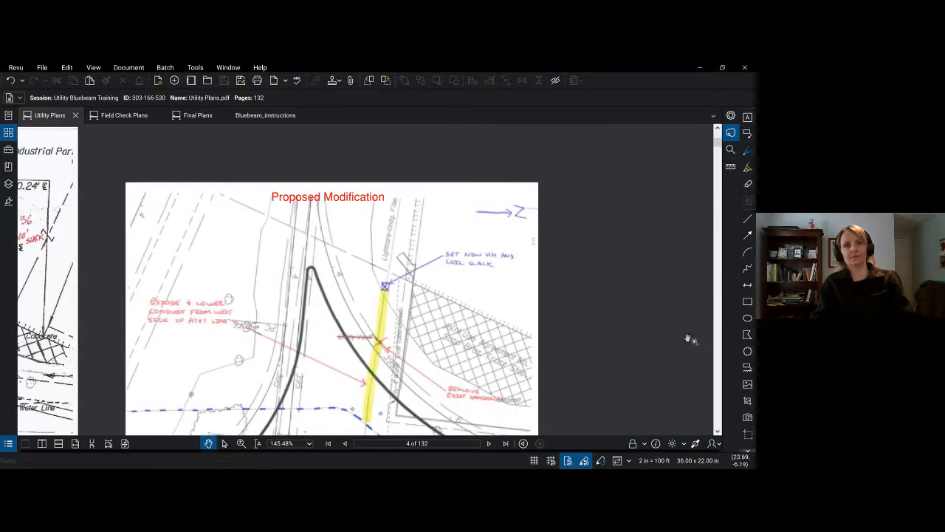
pyautogui.moveTo(644, 365); pyautogui.dragTo(643, 288)
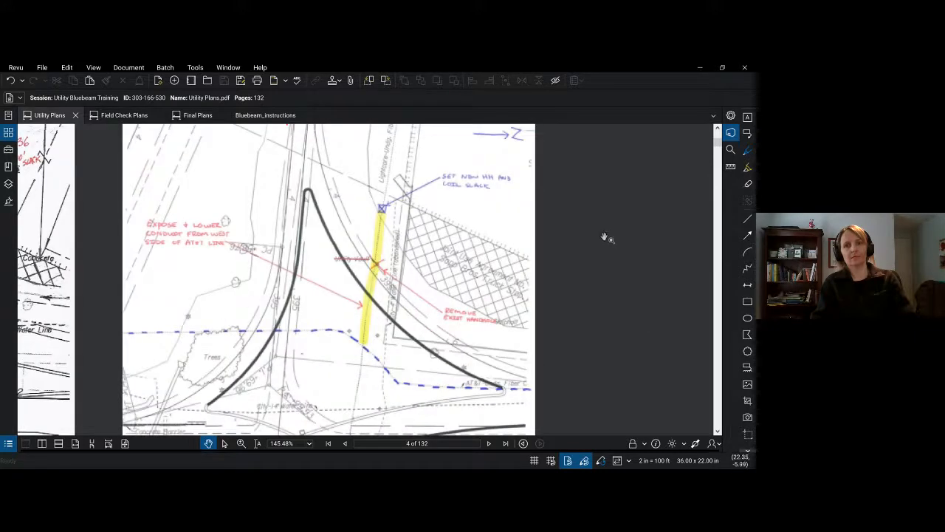
pyautogui.scroll(-1, 606, 237)
pyautogui.moveTo(643, 367); pyautogui.dragTo(647, 308)
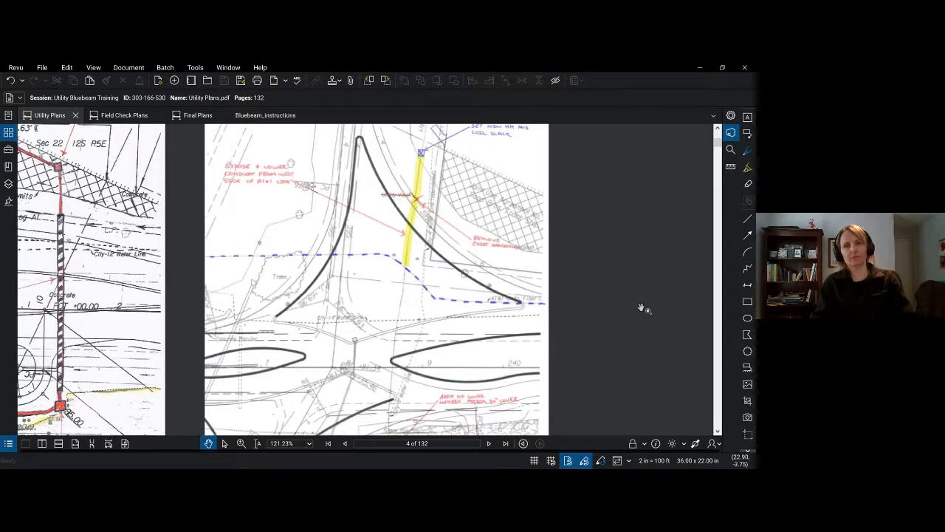
pyautogui.moveTo(641, 307); pyautogui.dragTo(650, 325)
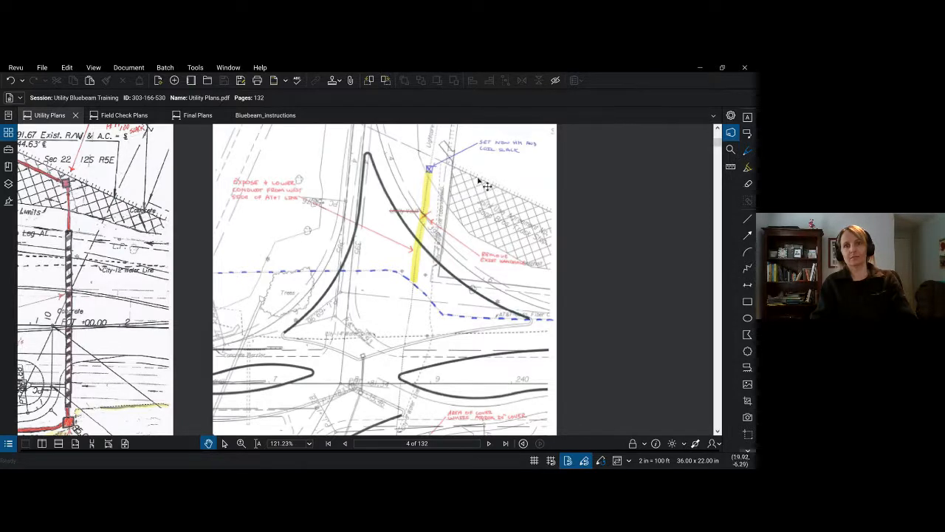
# Examine the markups around the hatched easement area and the Expose and Lower ATT FO note on page 4.
pyautogui.scroll(-1, 484, 190)
pyautogui.scroll(-7, 479, 189)
pyautogui.scroll(7, 563, 381)
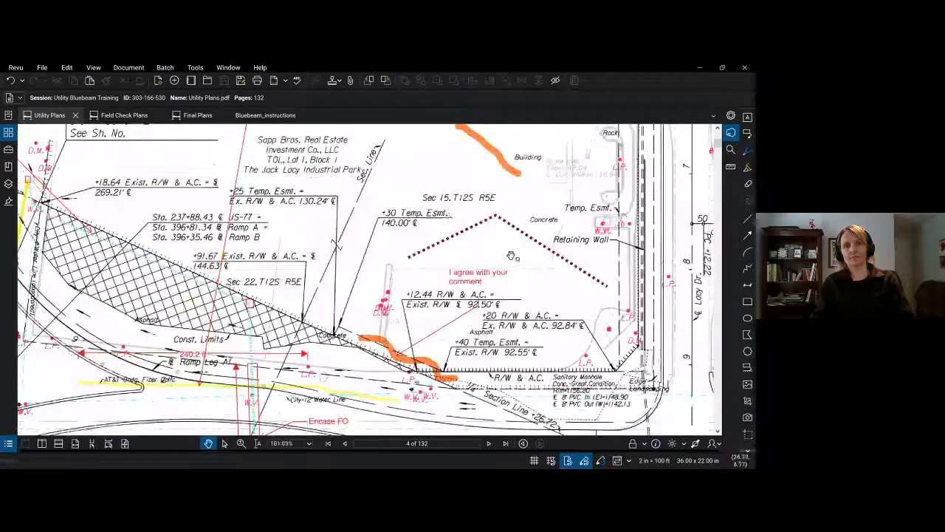
pyautogui.moveTo(412, 169)
pyautogui.mouseDown()
pyautogui.moveTo(445, 228)
pyautogui.moveTo(452, 212)
pyautogui.mouseUp()
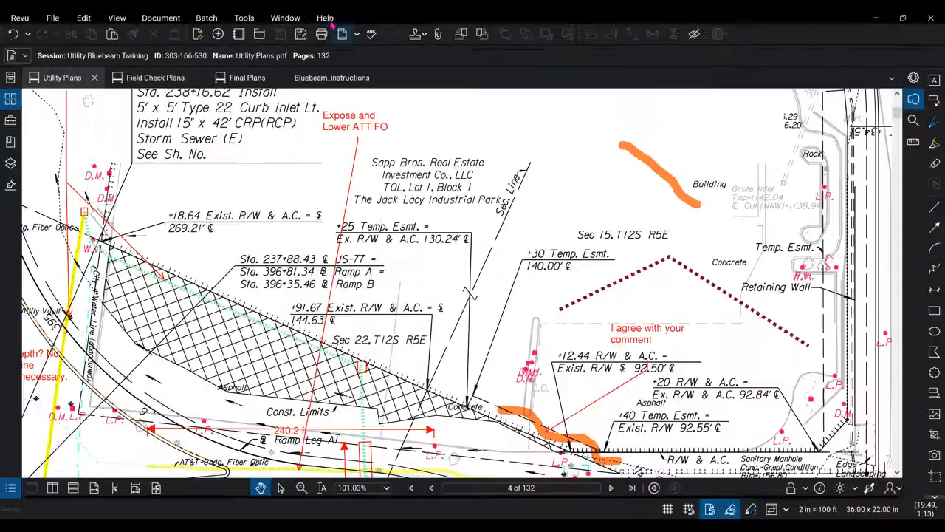
# Open the Revu Help guide and look through its topic lists from Markup Tools to Field Issues Tools.
pyautogui.click(326, 18)
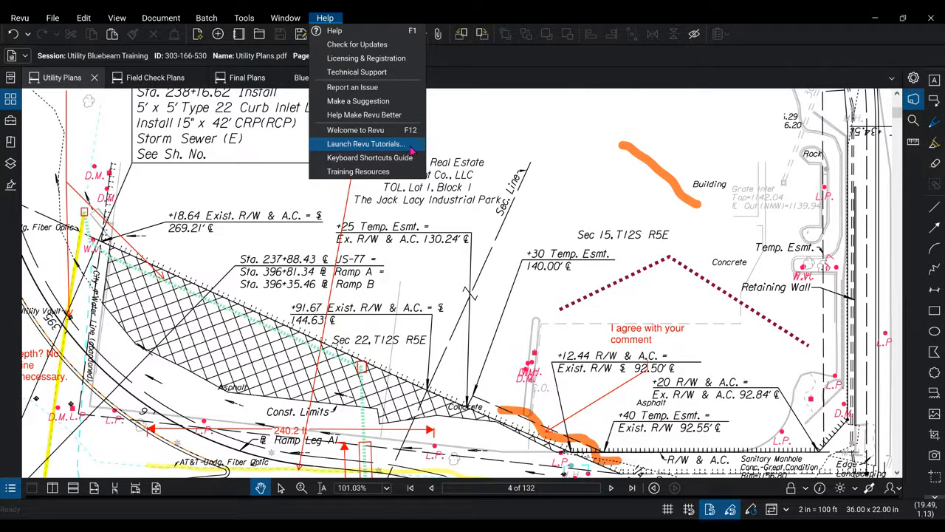
pyautogui.click(351, 32)
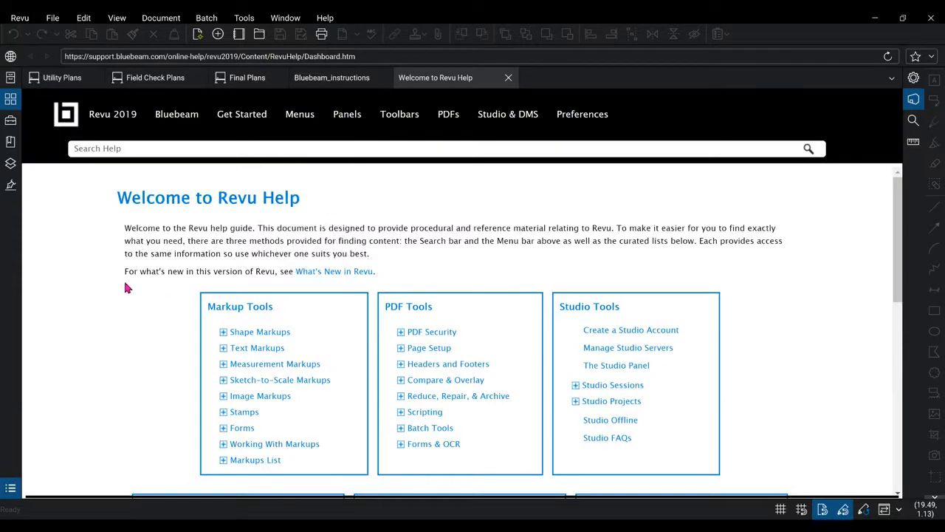
pyautogui.scroll(-3, 107, 319)
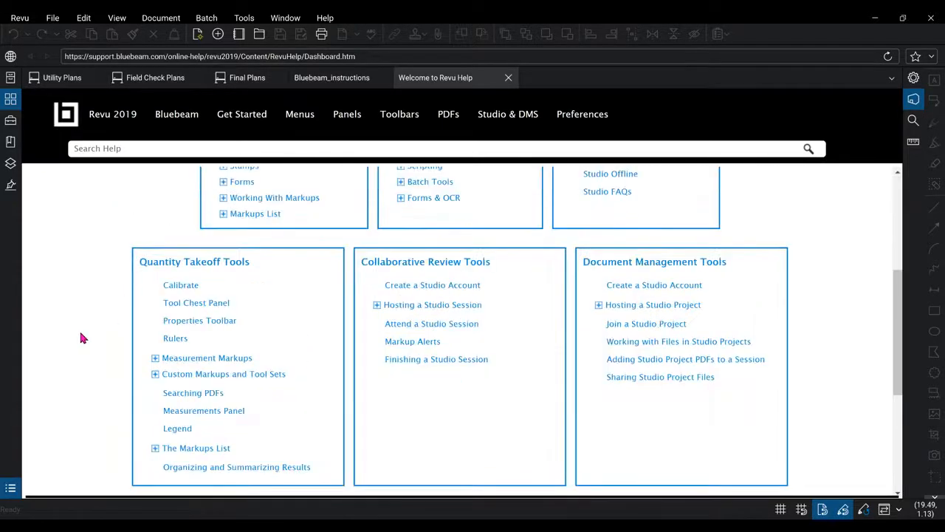
pyautogui.scroll(-3, 48, 347)
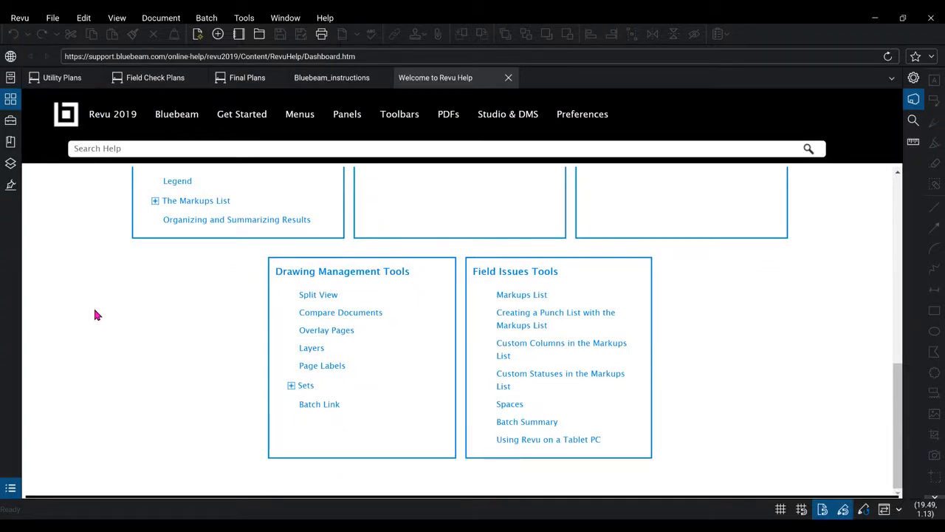
pyautogui.scroll(6, 94, 316)
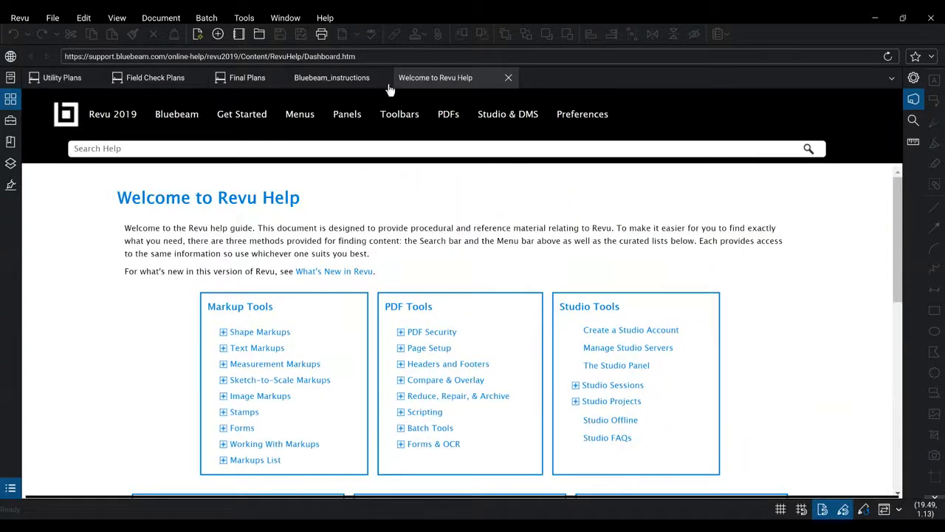
# Leave the help guide open, glance at Bluebeam_instructions and return to page 4 of Utility Plans.
pyautogui.click(343, 83)
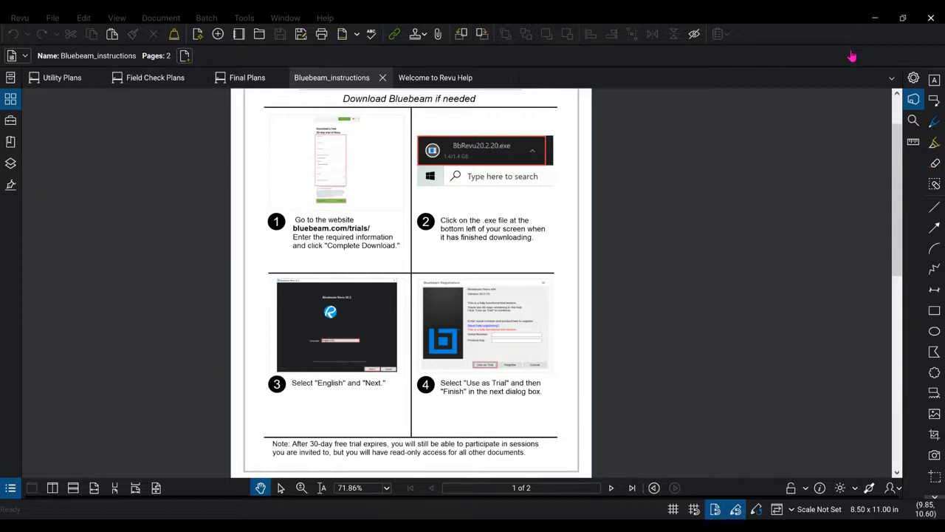
pyautogui.click(887, 32)
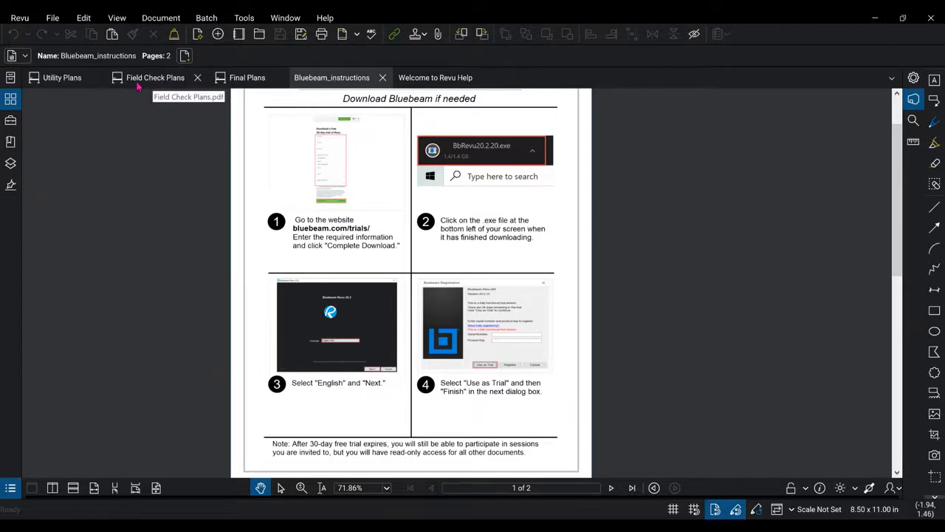
pyautogui.click(63, 81)
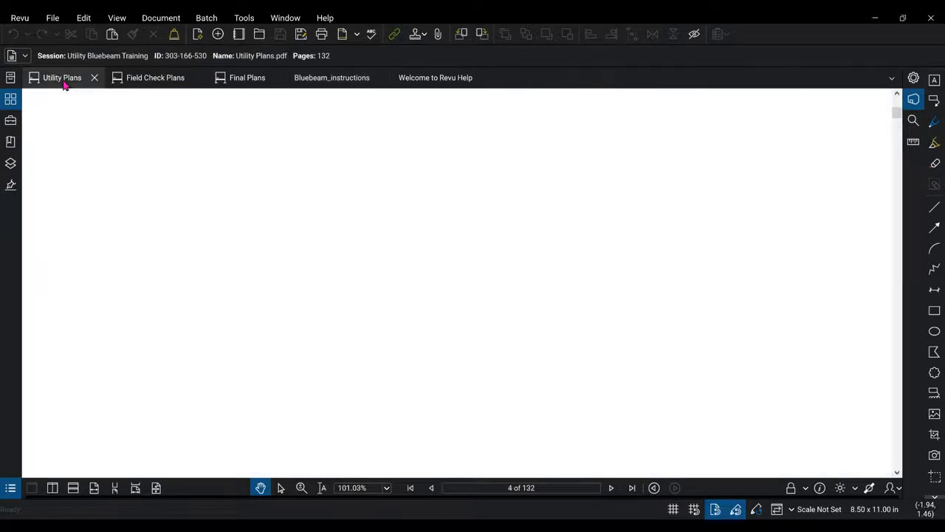
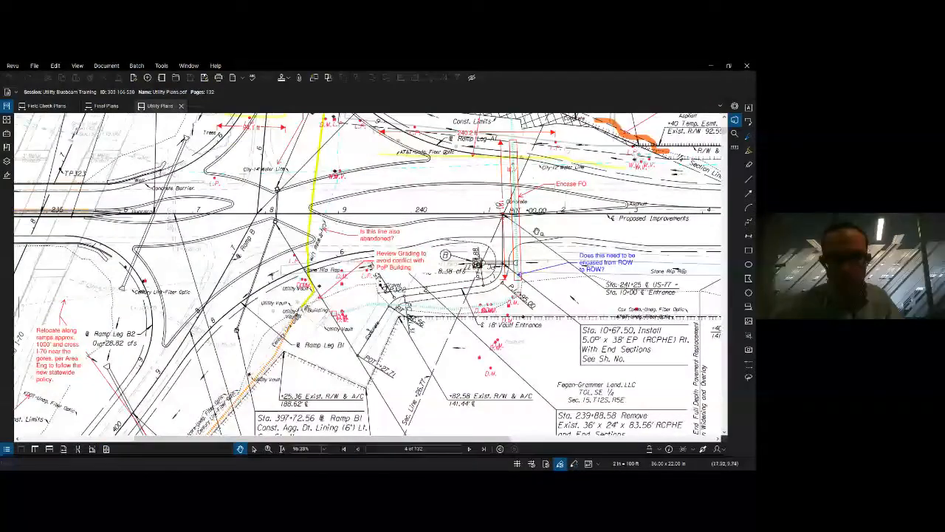
# Add a red callout without text near station 240, its arrow pointing at the "Is this line also abandoned?" comment, and deselect it.
pyautogui.moveTo(381, 242); pyautogui.dragTo(452, 263)
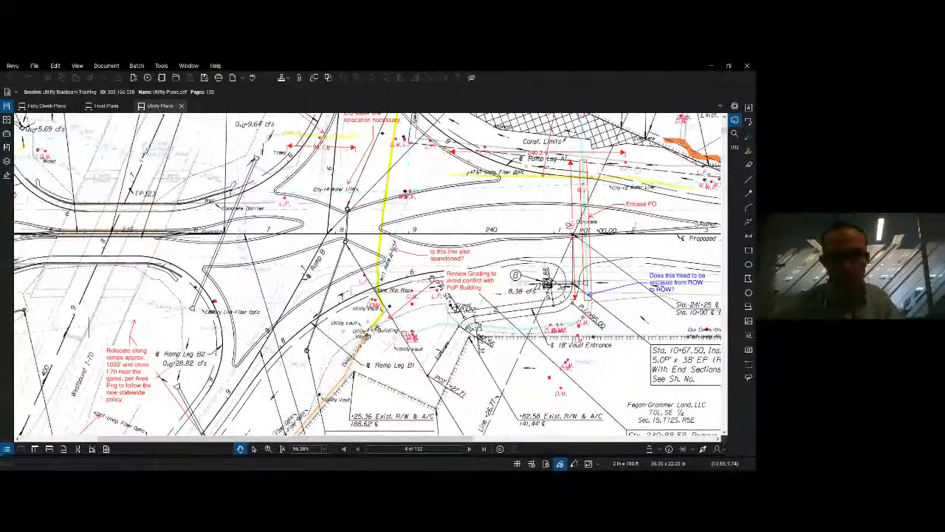
pyautogui.scroll(2, 463, 270)
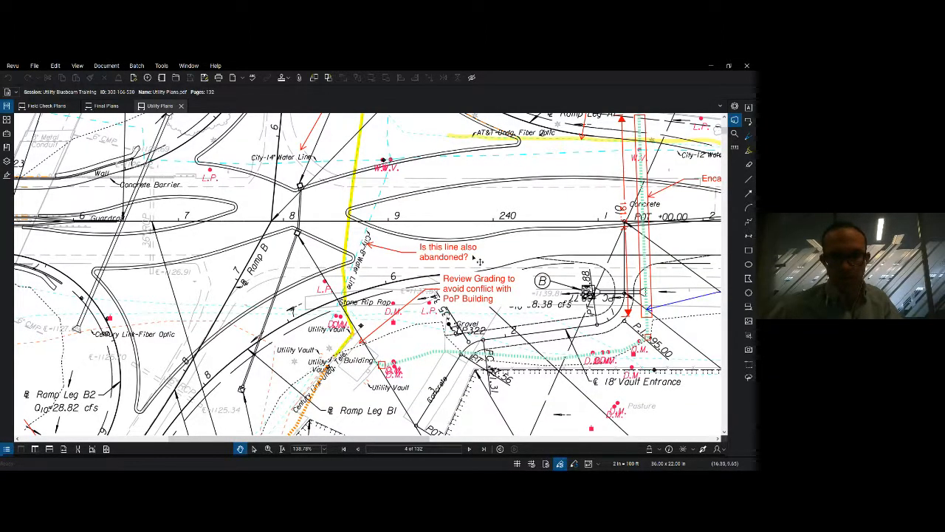
pyautogui.moveTo(499, 234); pyautogui.dragTo(441, 226)
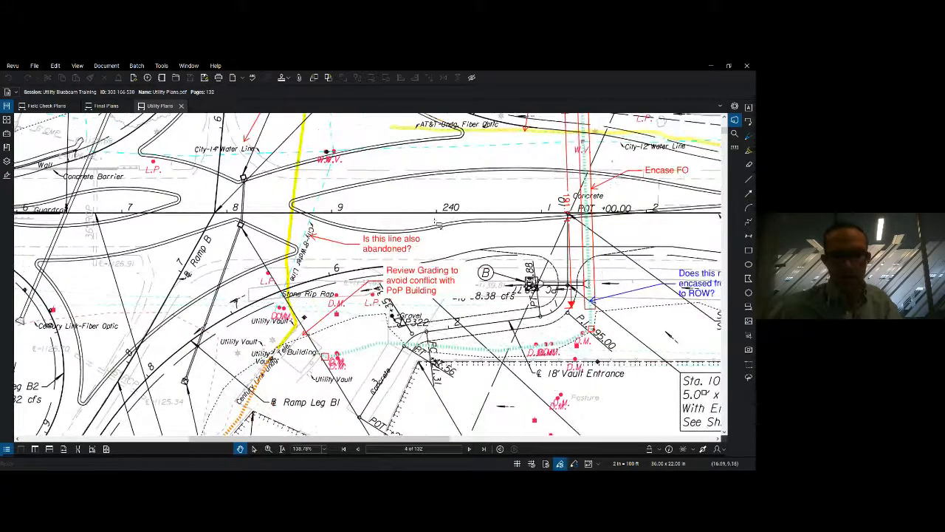
pyautogui.press('q')
pyautogui.click(391, 232)
pyautogui.click(447, 196)
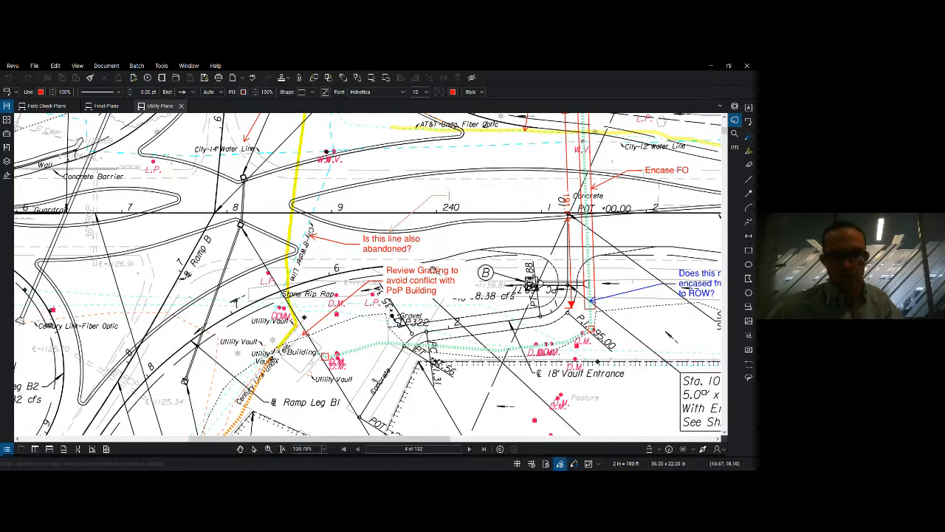
pyautogui.click(449, 249)
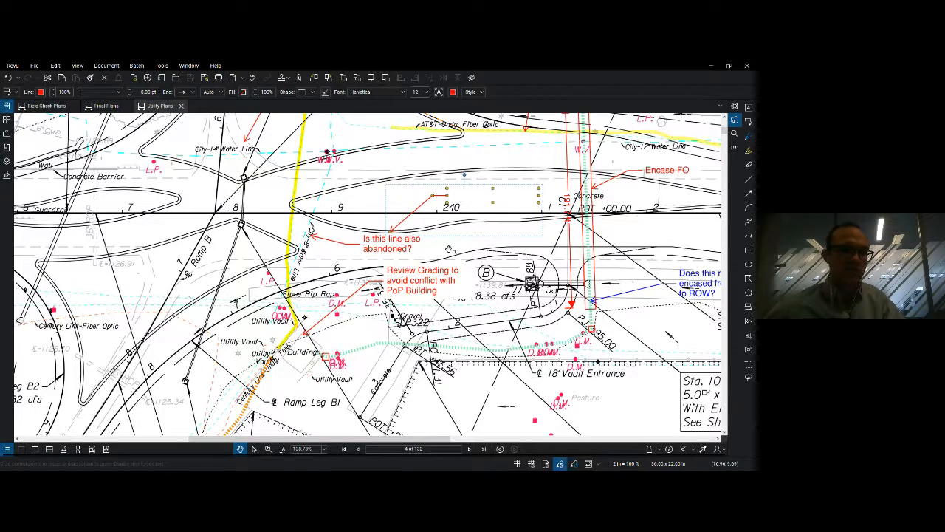
pyautogui.click(365, 228)
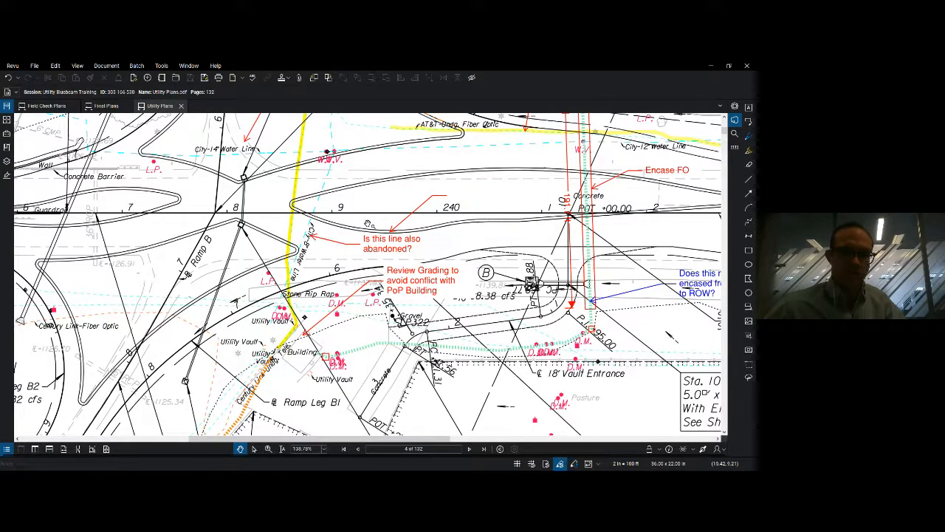
# Go back to the title sheet of Utility Plans and examine the project limits on the Junction City location map.
pyautogui.hotkey('ctrl', '9')
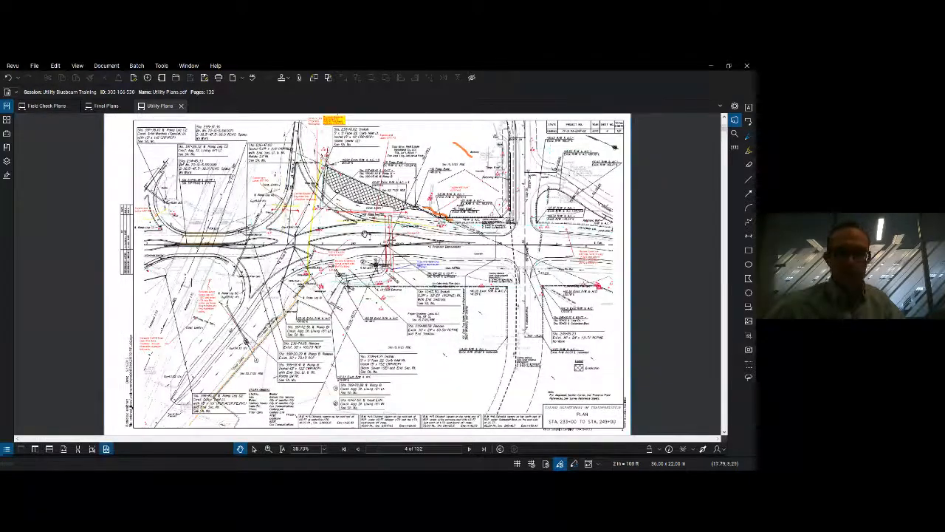
pyautogui.press('Left')
pyautogui.scroll(2, 373, 239)
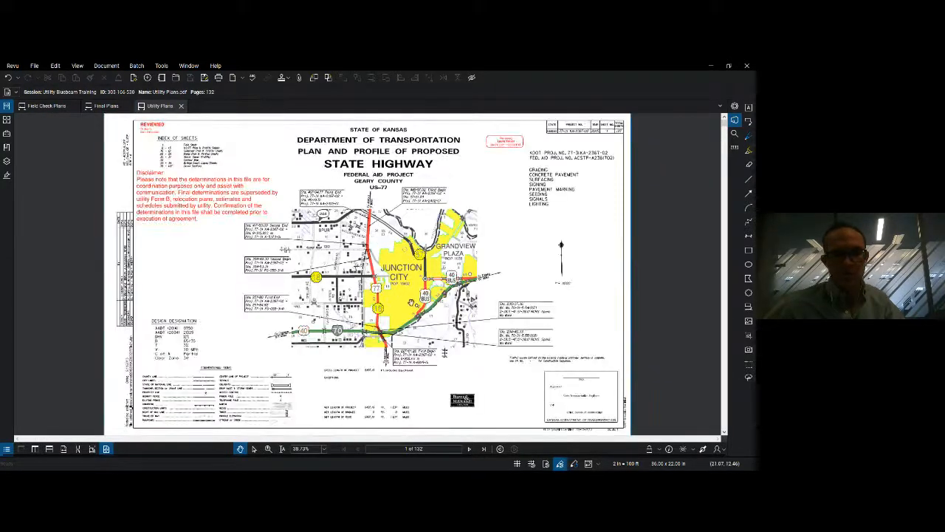
pyautogui.scroll(2, 383, 352)
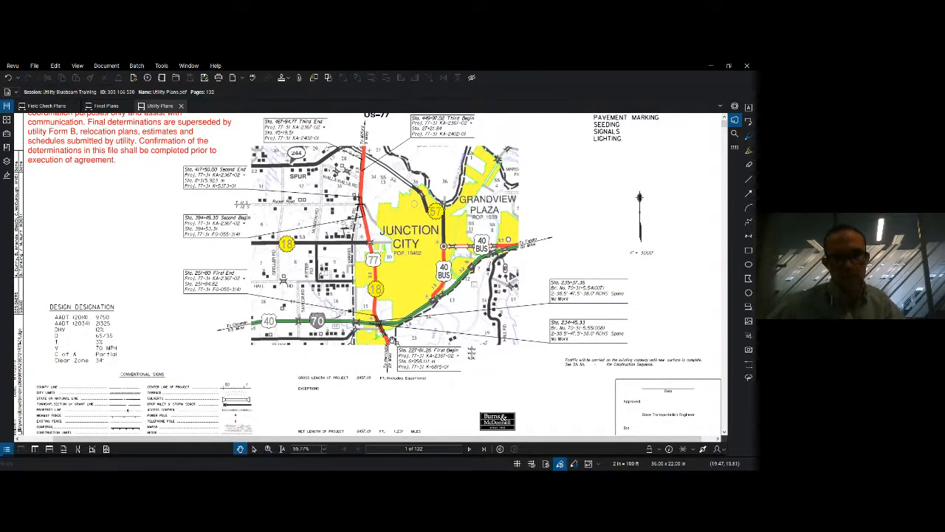
pyautogui.scroll(2, 391, 340)
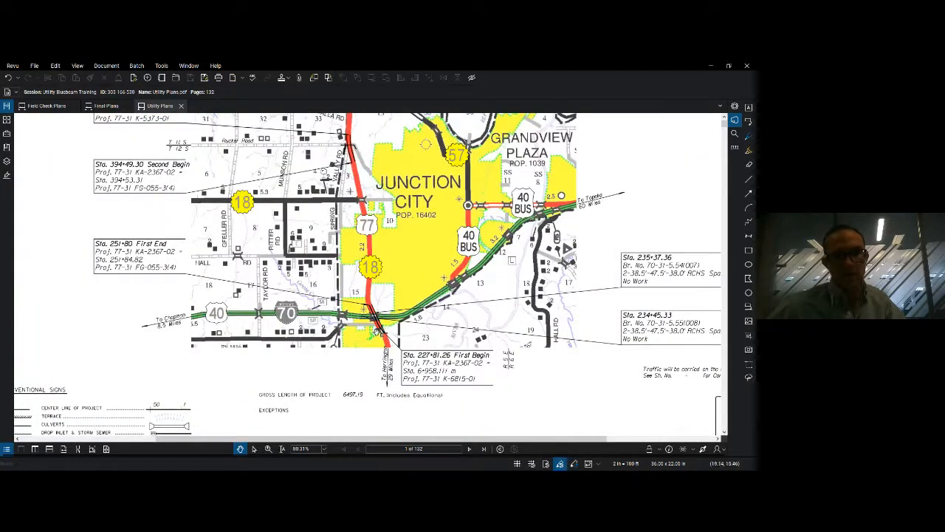
pyautogui.scroll(1, 369, 316)
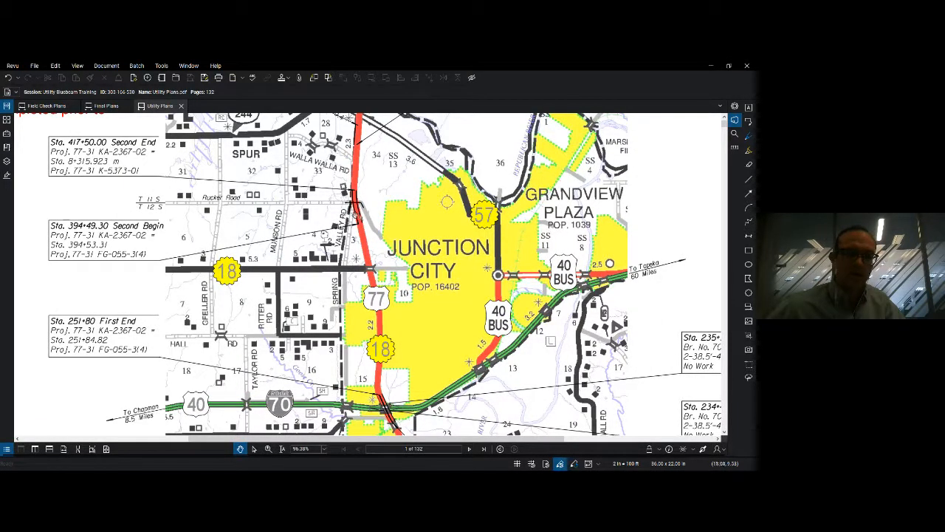
pyautogui.scroll(-5, 414, 278)
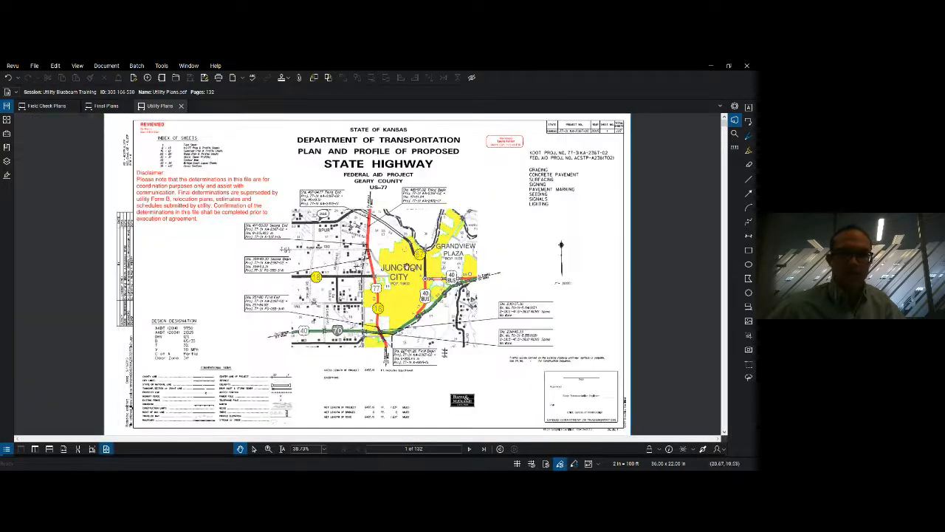
# Look over the red markups around the start of construction on page 2 and continue to page 4.
pyautogui.scroll(-2, 414, 278)
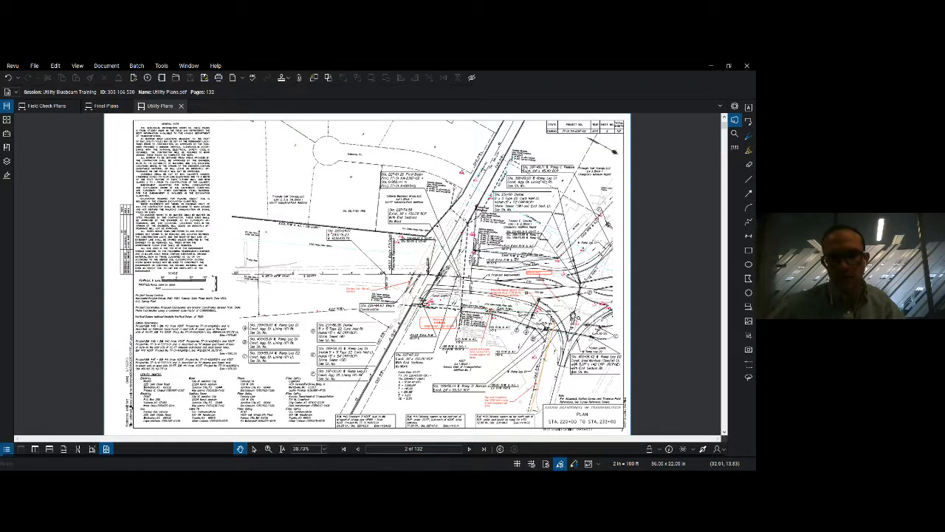
pyautogui.scroll(2, 543, 305)
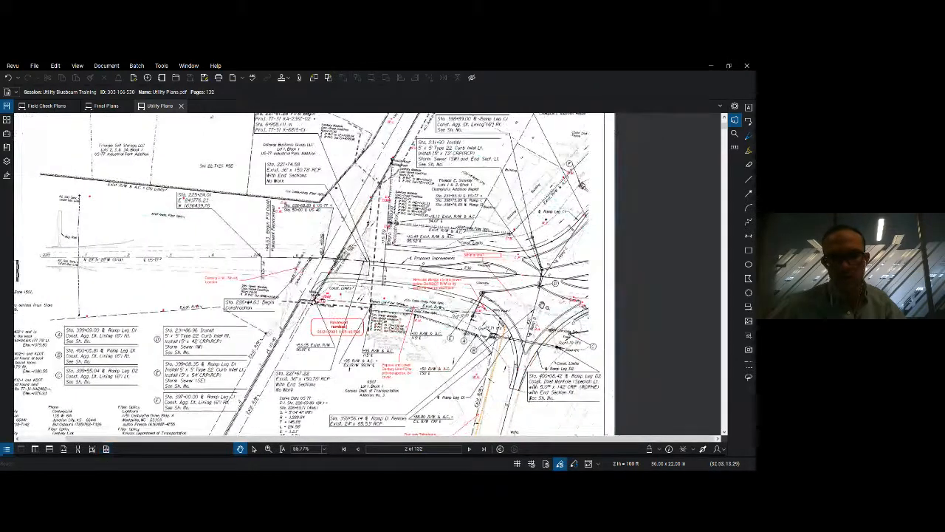
pyautogui.scroll(-2, 543, 305)
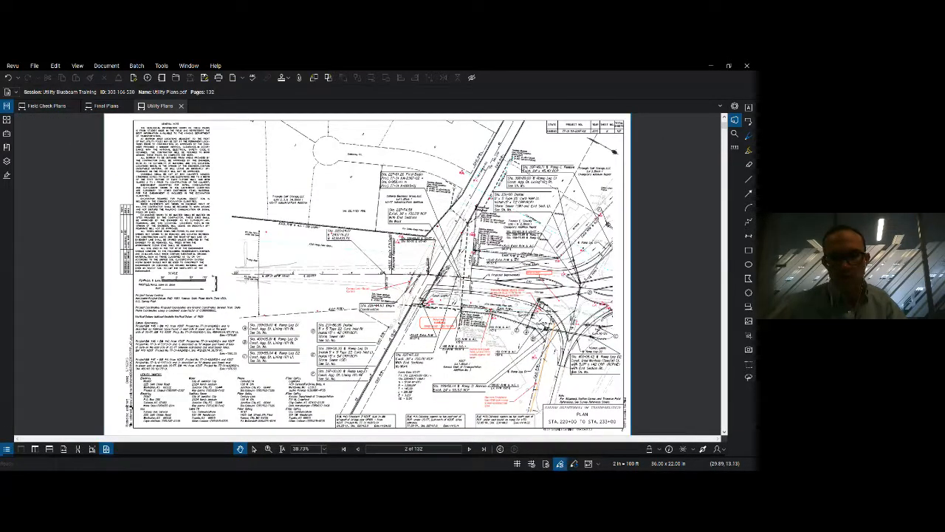
pyautogui.press('Right')
pyautogui.press('Right')
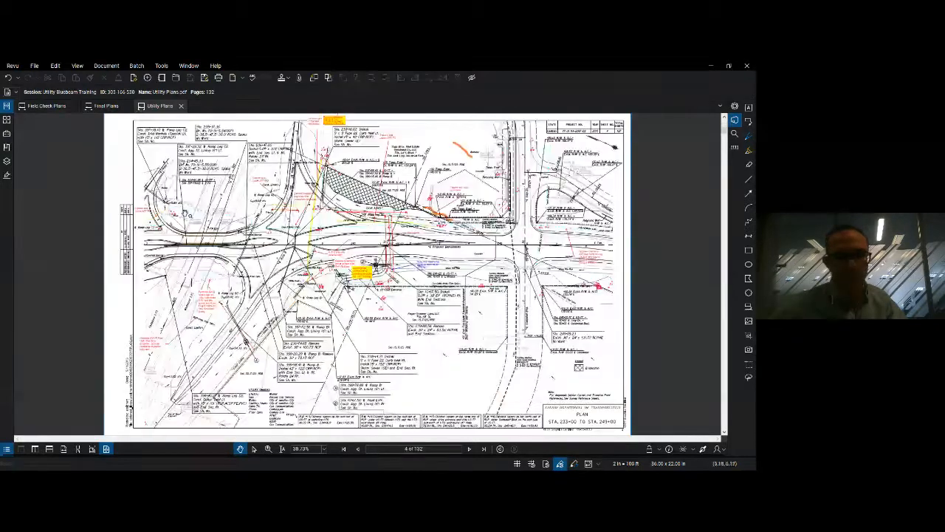
# Examine the comments along US-77 on page 4, from the Ramp B area to the PoP building and Encase FO notes.
pyautogui.moveTo(205, 222); pyautogui.dragTo(307, 225)
pyautogui.scroll(2, 290, 246)
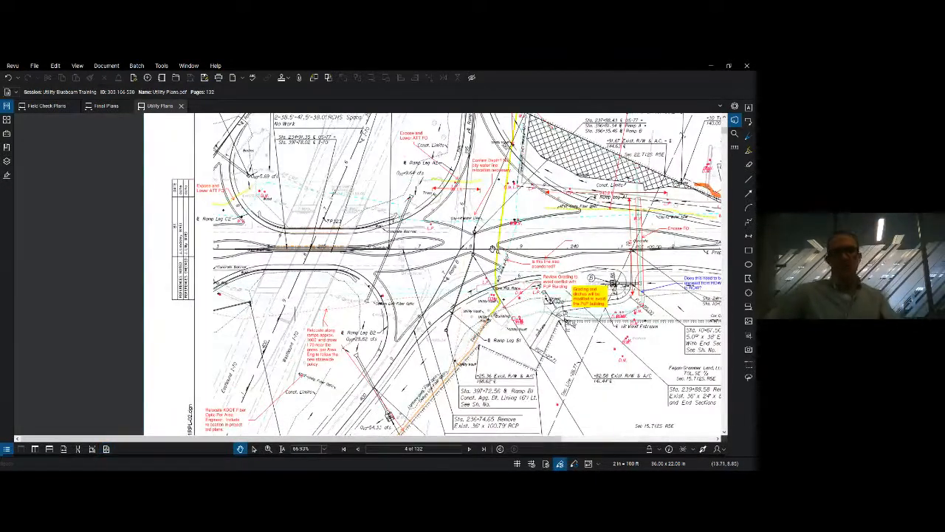
pyautogui.scroll(1, 494, 249)
pyautogui.scroll(1, 493, 249)
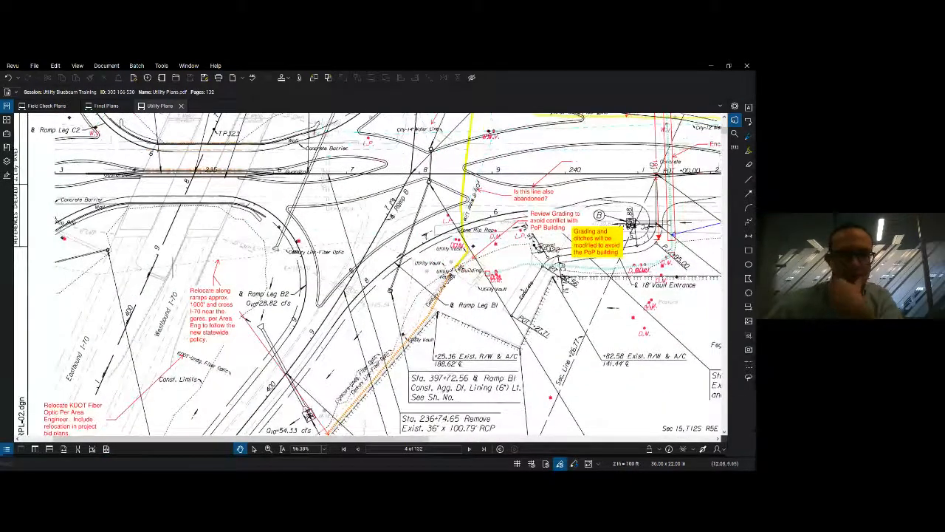
pyautogui.moveTo(394, 183); pyautogui.dragTo(421, 221)
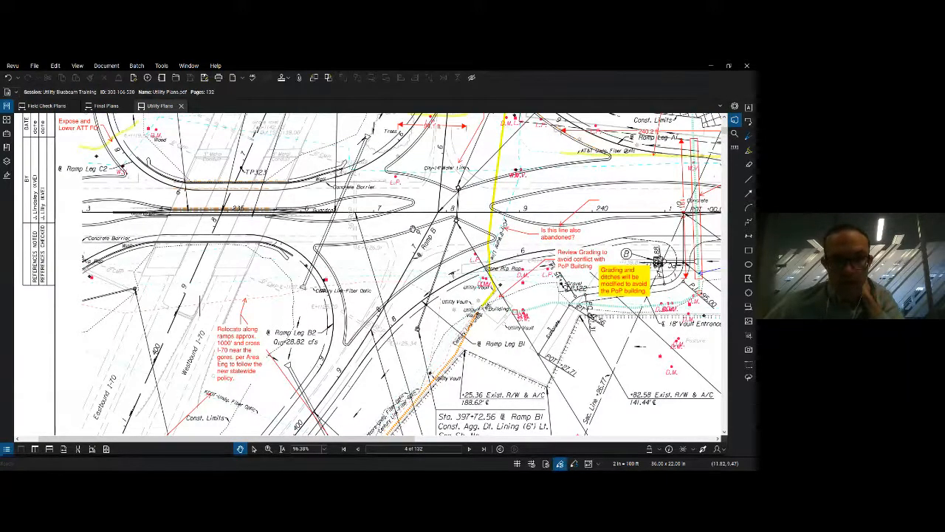
pyautogui.moveTo(410, 227); pyautogui.dragTo(371, 234)
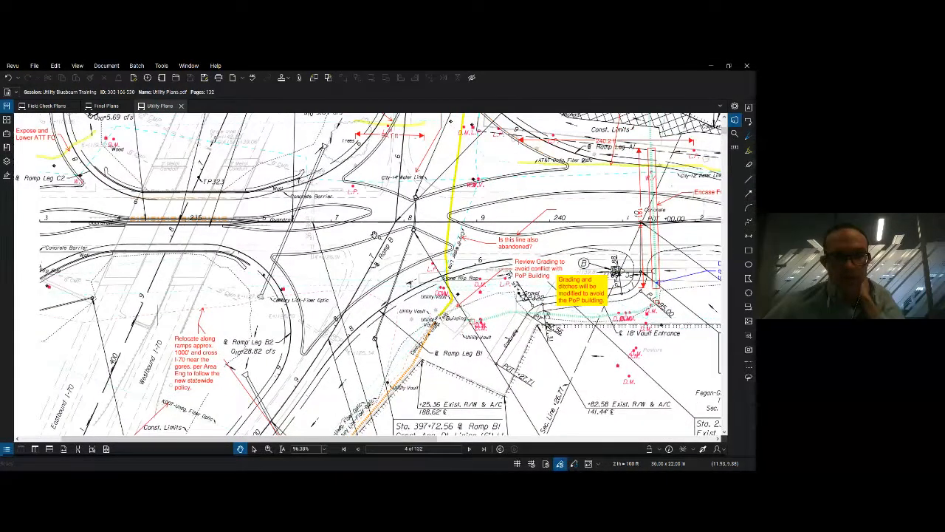
pyautogui.scroll(-2, 374, 227)
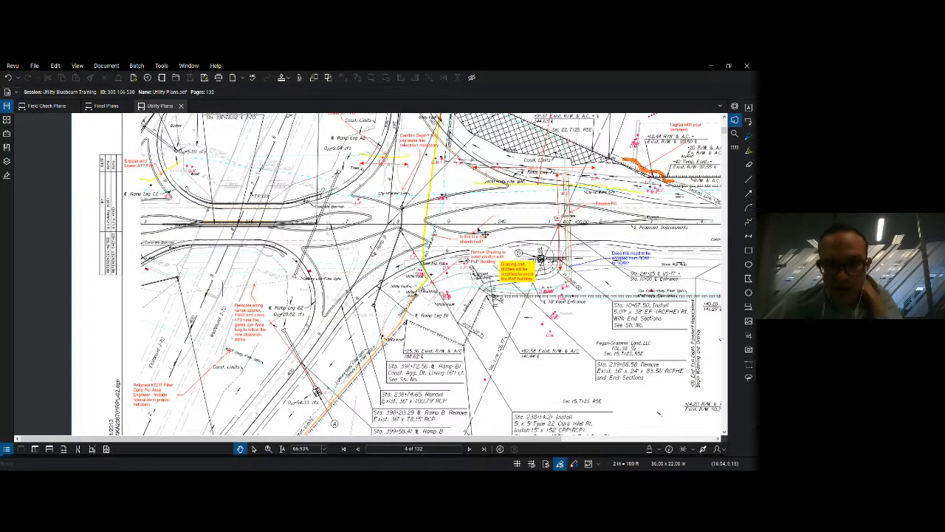
pyautogui.moveTo(482, 232); pyautogui.dragTo(444, 231)
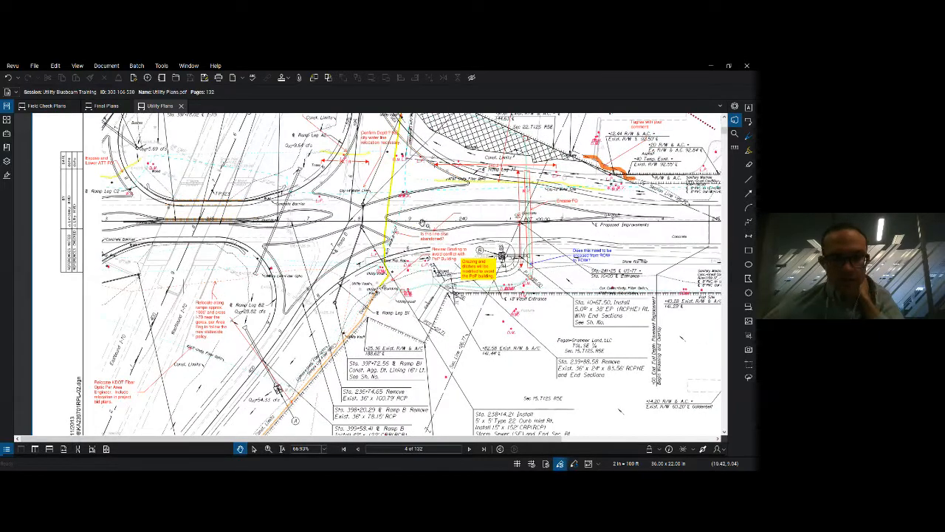
pyautogui.moveTo(412, 219)
pyautogui.mouseDown()
pyautogui.moveTo(433, 217)
pyautogui.moveTo(422, 210)
pyautogui.moveTo(416, 221)
pyautogui.mouseUp()
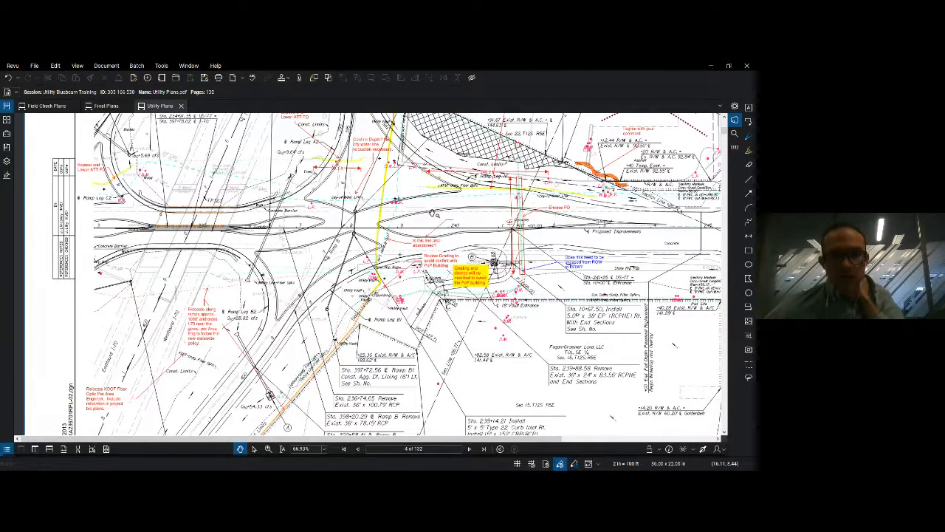
pyautogui.scroll(2, 434, 214)
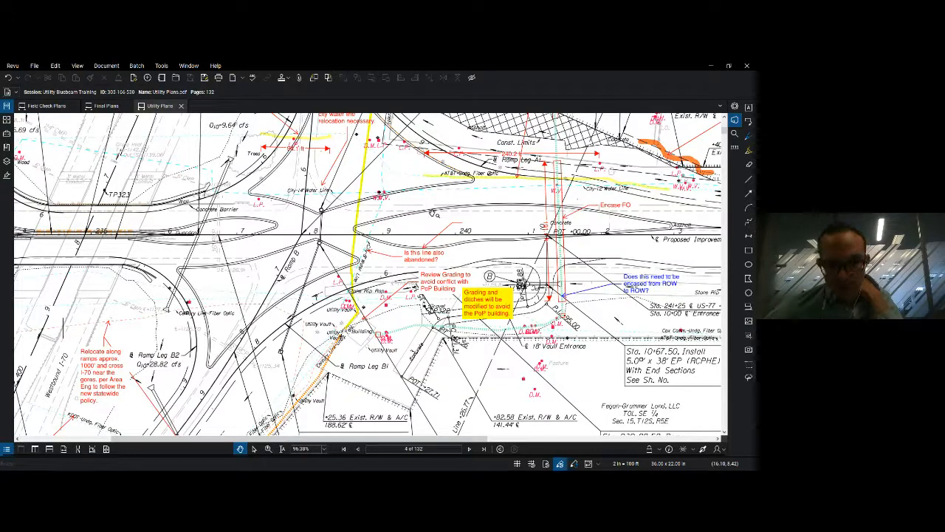
pyautogui.moveTo(435, 213); pyautogui.dragTo(450, 228)
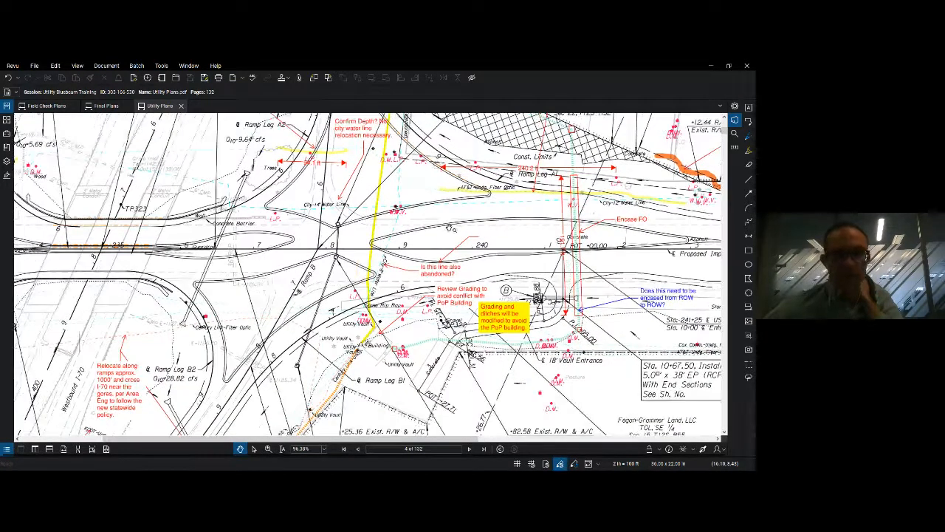
pyautogui.scroll(-1, 451, 228)
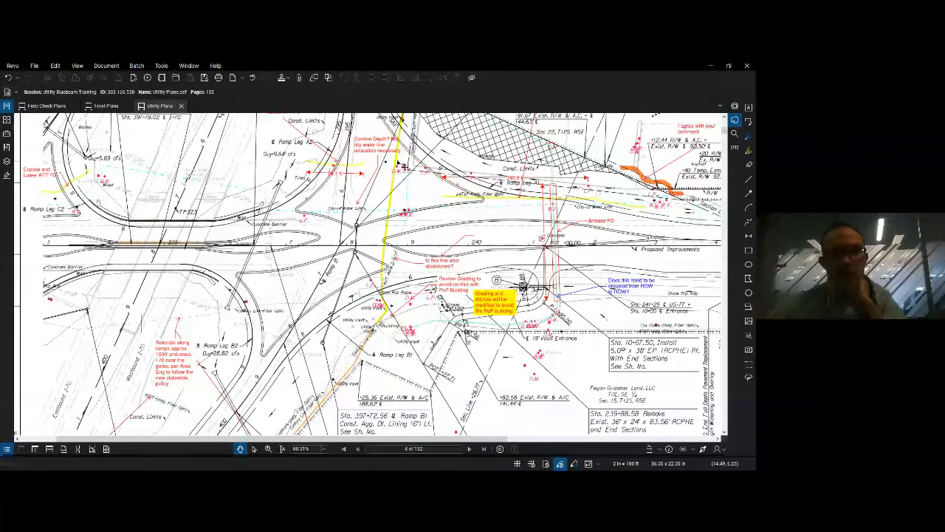
# Inspect the "Confirm Depth? No city water line relocation necessary." comment between Ramp Legs A2 and A1.
pyautogui.scroll(4, 401, 167)
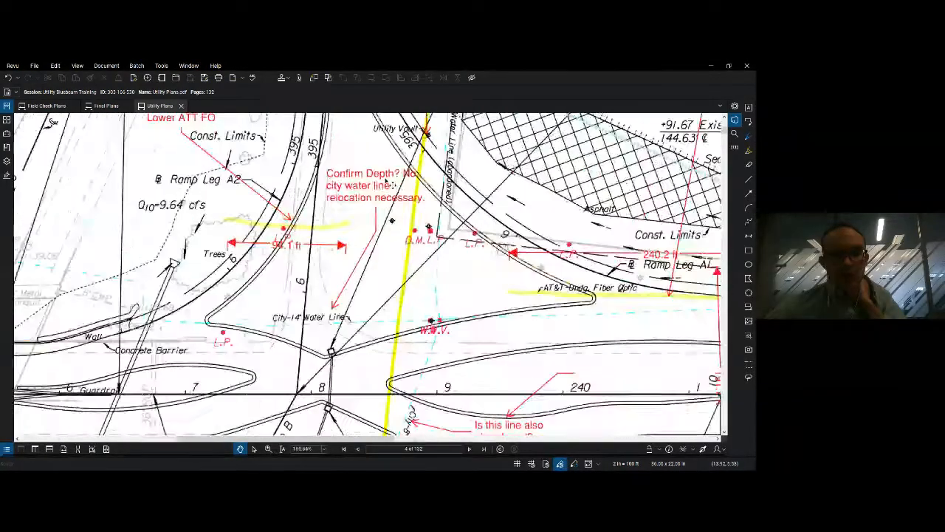
pyautogui.moveTo(389, 182); pyautogui.dragTo(377, 203)
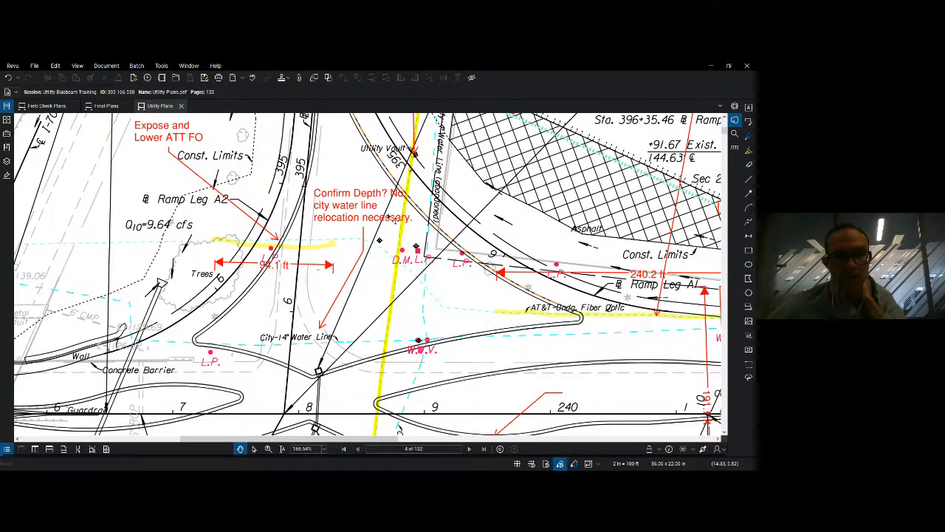
pyautogui.scroll(-1, 318, 347)
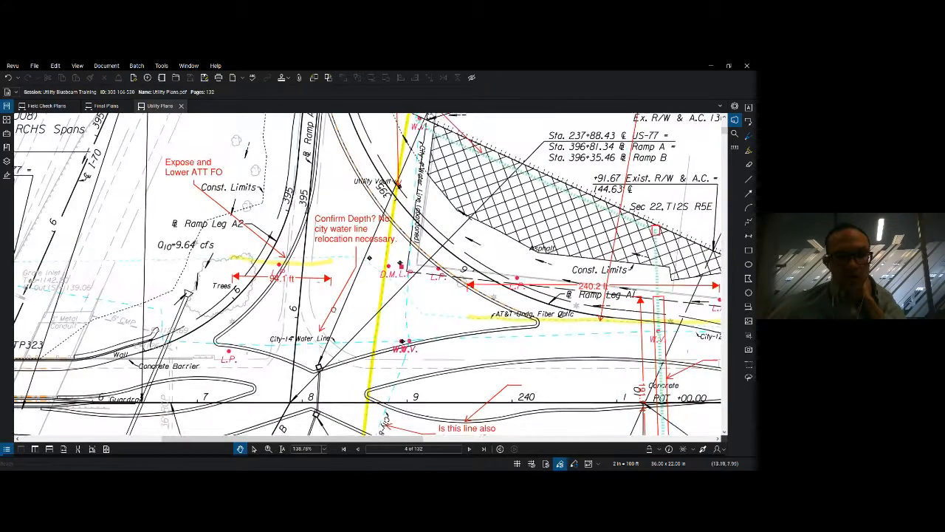
pyautogui.moveTo(334, 309); pyautogui.dragTo(326, 259)
pyautogui.scroll(-1, 353, 225)
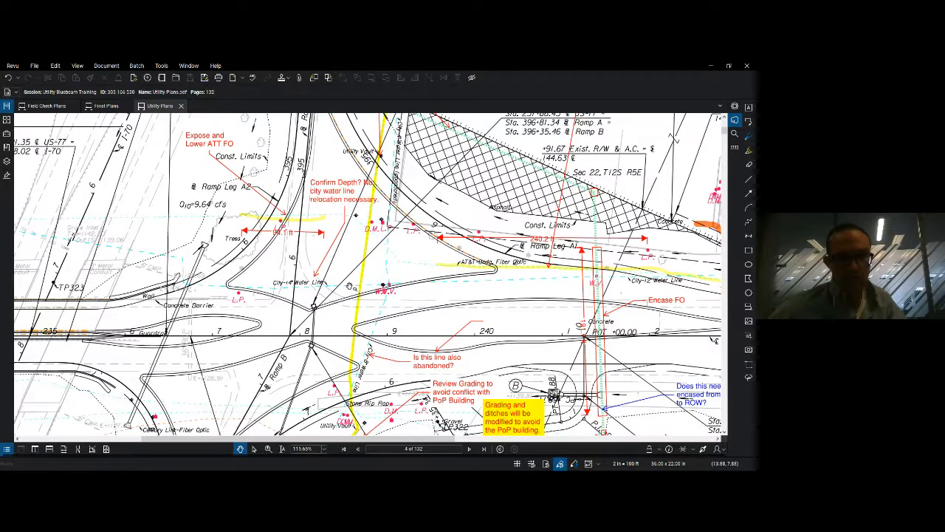
# Examine the fiber relocation comments beside Ramp Leg B2 and I-70 on page 4.
pyautogui.scroll(-3, 351, 285)
pyautogui.moveTo(351, 285)
pyautogui.mouseDown()
pyautogui.moveTo(383, 247)
pyautogui.moveTo(381, 223)
pyautogui.mouseUp()
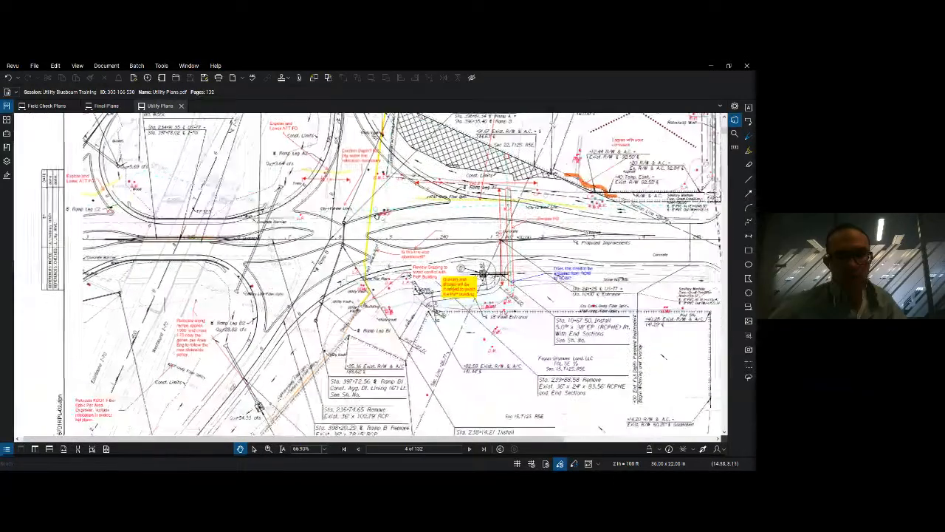
pyautogui.moveTo(358, 274); pyautogui.dragTo(379, 227)
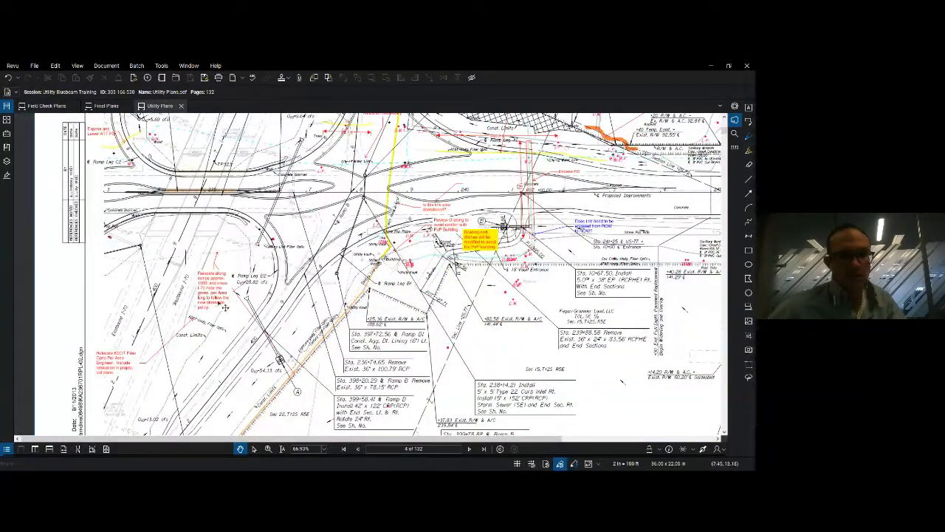
pyautogui.scroll(2, 218, 313)
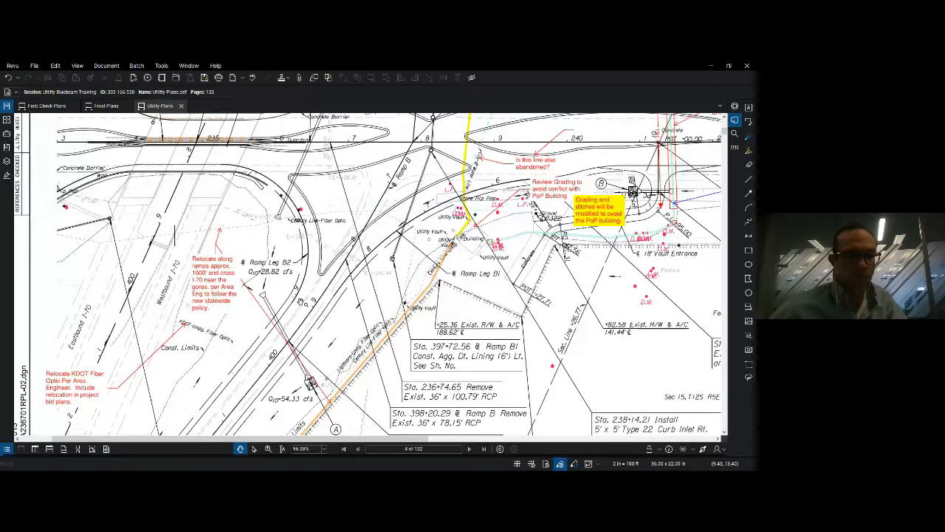
pyautogui.scroll(-2, 302, 304)
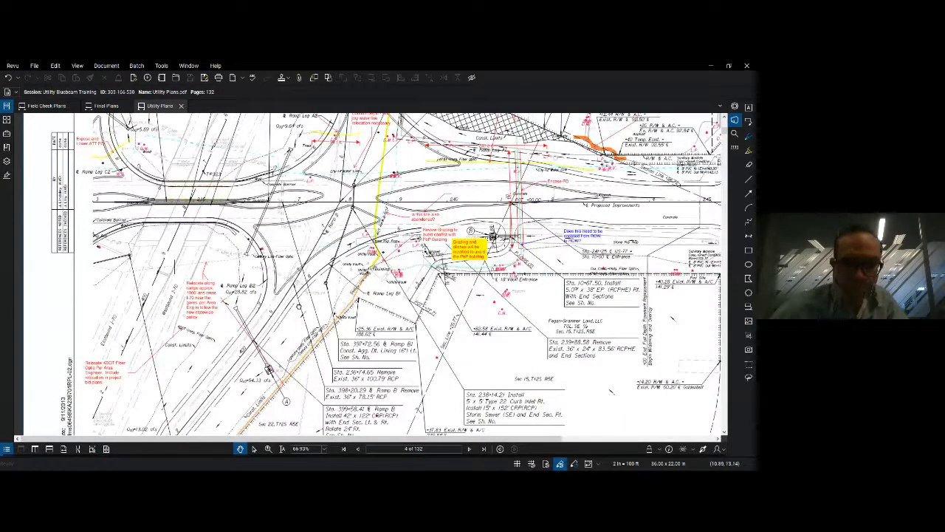
# Return to the title sheet and view its disclaimer and index of sheets up close before fitting the whole page.
pyautogui.hotkey('ctrl', '9')
pyautogui.hotkey('ctrl', 'Left')
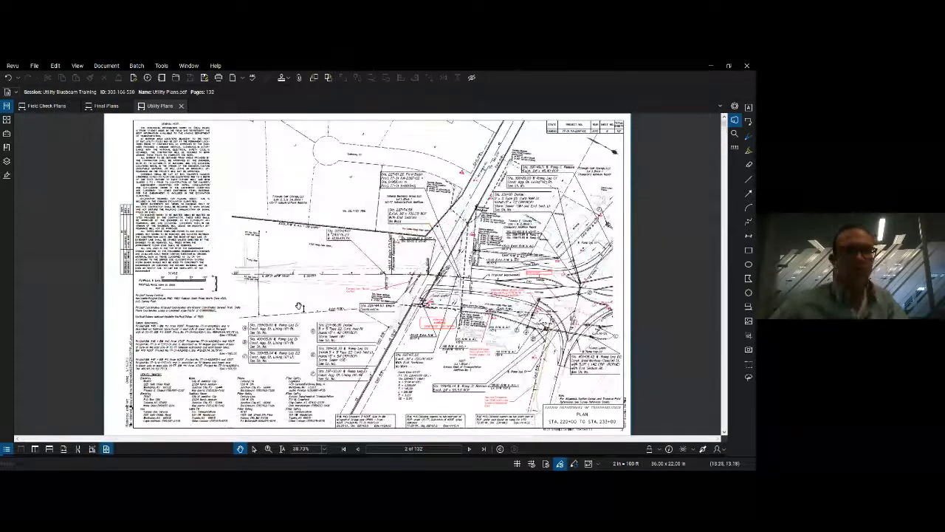
pyautogui.hotkey('ctrl', 'Left')
pyautogui.scroll(3, 180, 223)
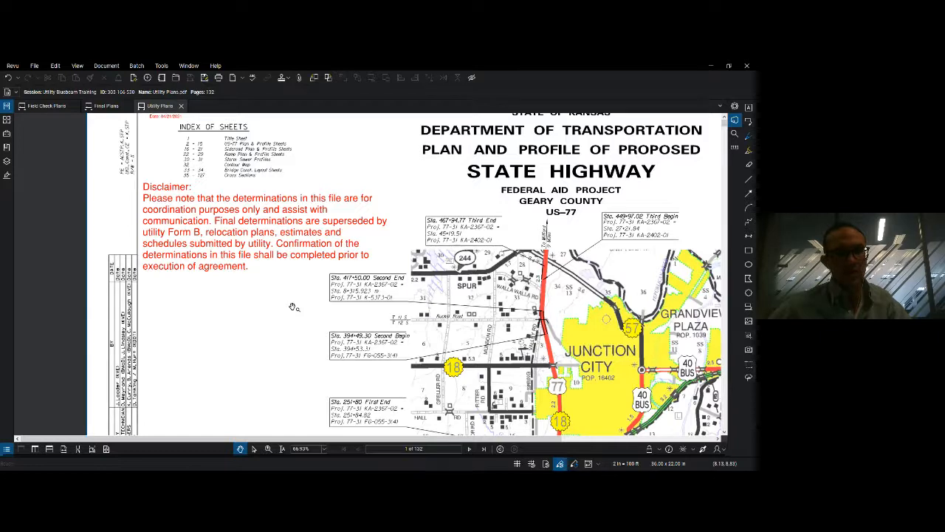
pyautogui.hotkey('ctrl', '9')
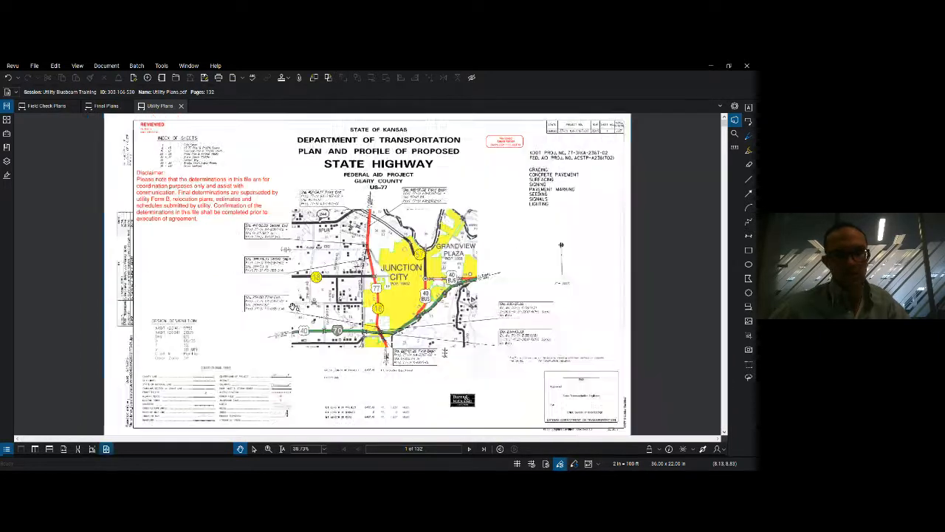
# Go from the title sheet to page 4 and view the area south of US-77 between stations 240 and 245.
pyautogui.scroll(-1, 292, 307)
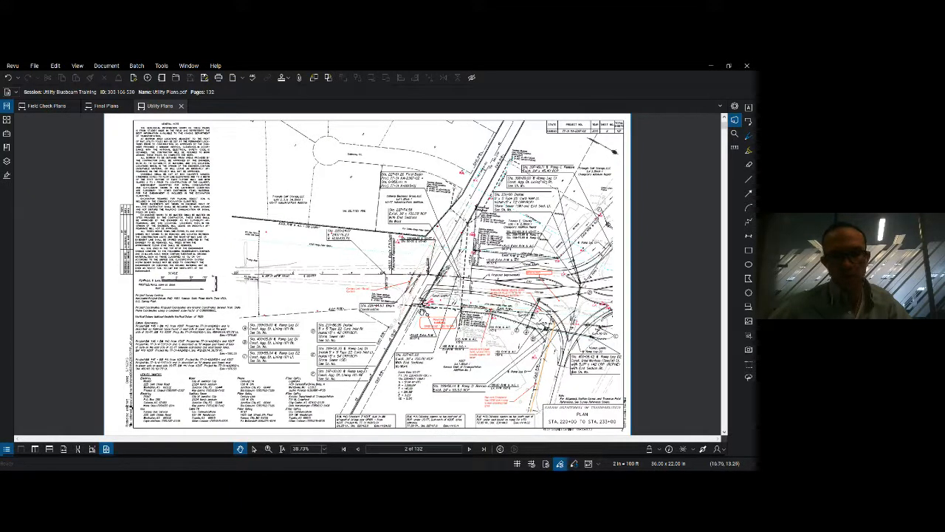
pyautogui.scroll(-2, 423, 307)
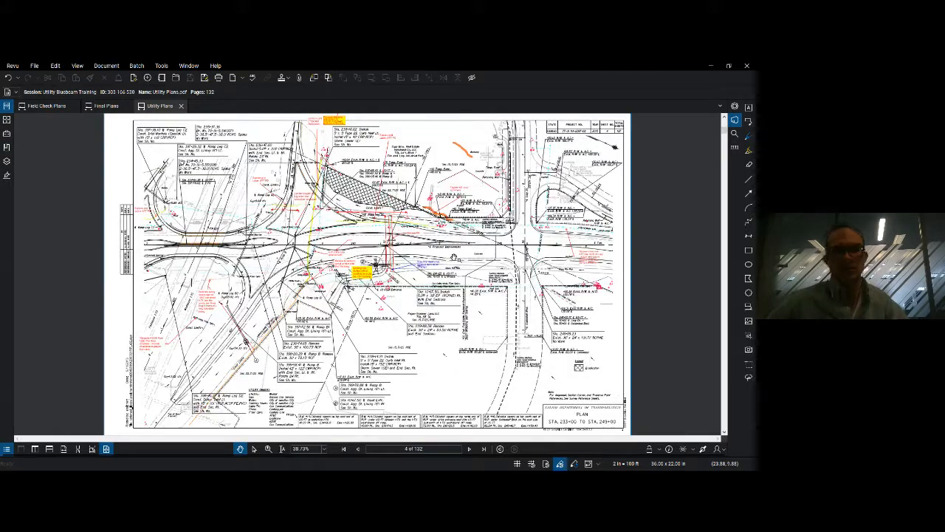
pyautogui.moveTo(453, 258); pyautogui.dragTo(434, 255)
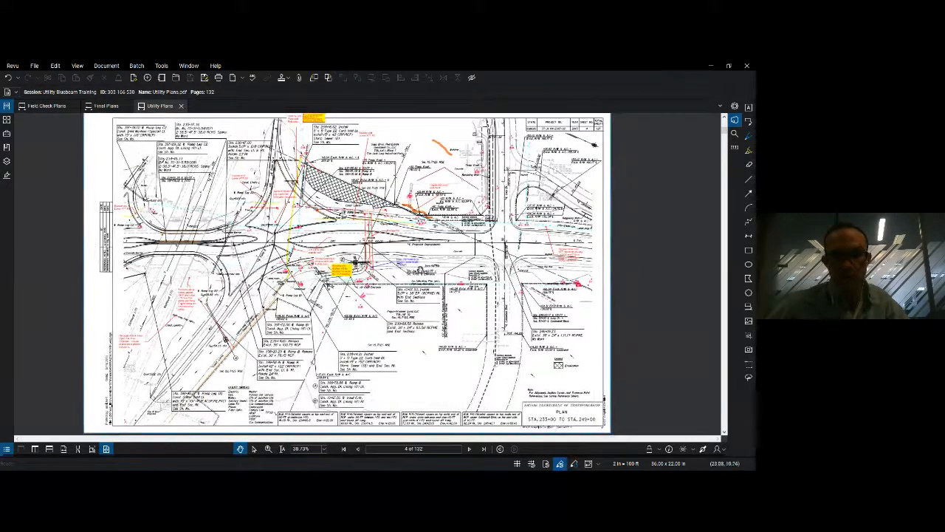
pyautogui.scroll(4, 425, 271)
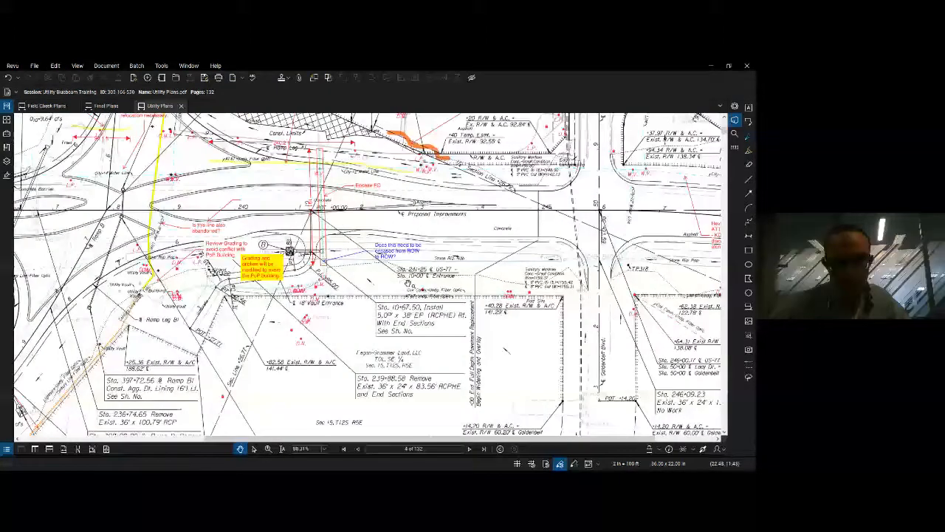
# Look over the markups between Ramp Leg B2 and the PoP building on page 4, then advance to the page 8 plan sheet.
pyautogui.scroll(1, 343, 258)
pyautogui.moveTo(353, 205)
pyautogui.mouseDown()
pyautogui.moveTo(363, 234)
pyautogui.moveTo(505, 254)
pyautogui.mouseUp()
pyautogui.scroll(-4, 296, 226)
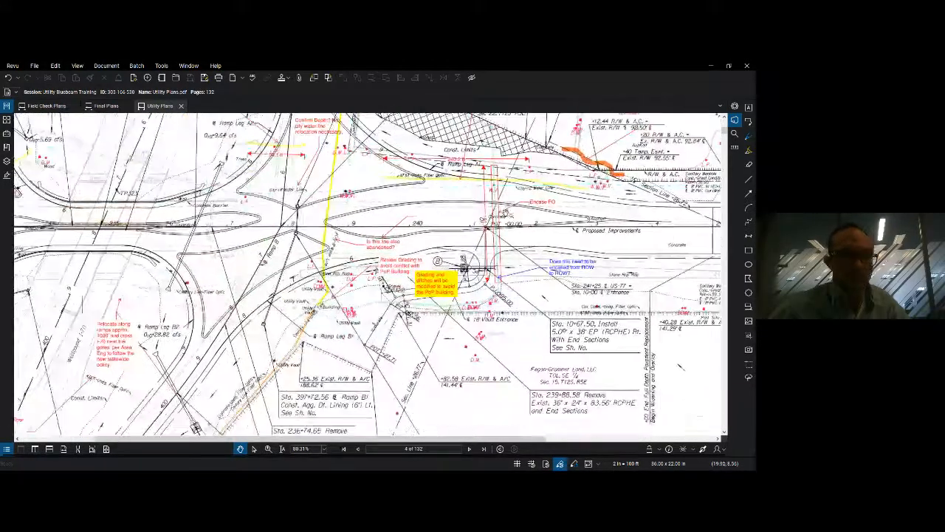
pyautogui.scroll(-1, 514, 281)
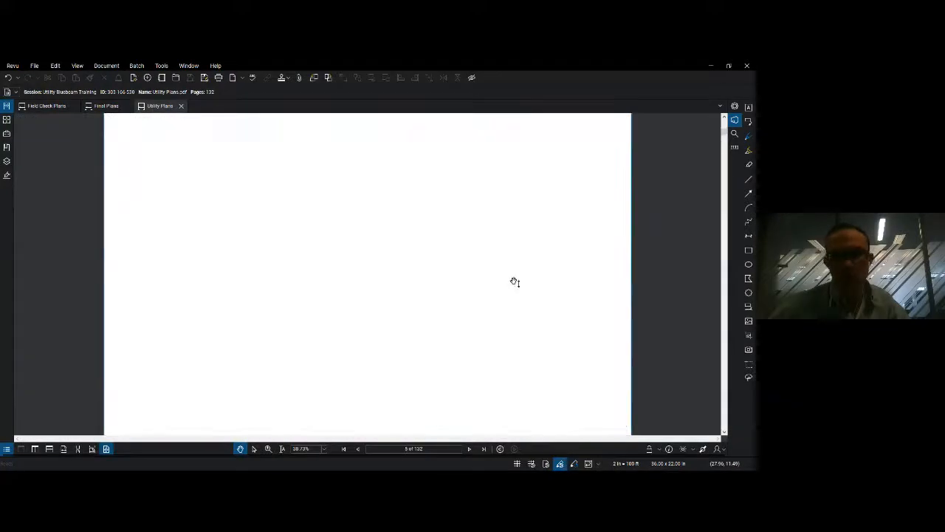
pyautogui.scroll(-3, 515, 282)
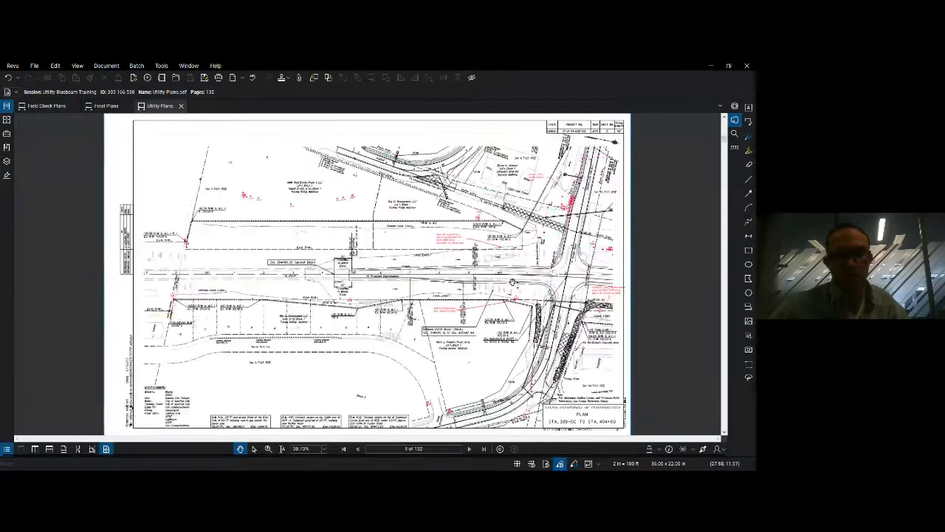
# Examine the "Relocate large DS&O electric power pole?" comment and its pole near station 400 on page 8.
pyautogui.moveTo(515, 282); pyautogui.dragTo(470, 272)
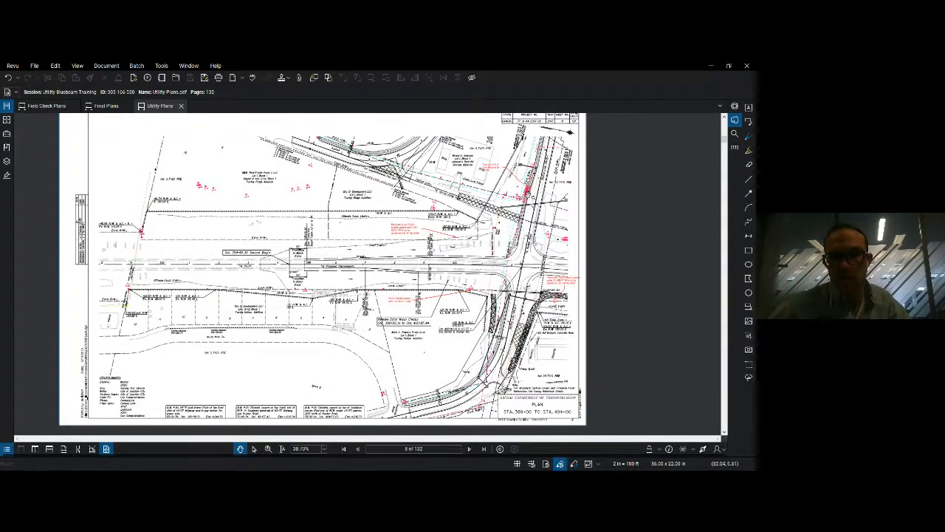
pyautogui.scroll(2, 528, 195)
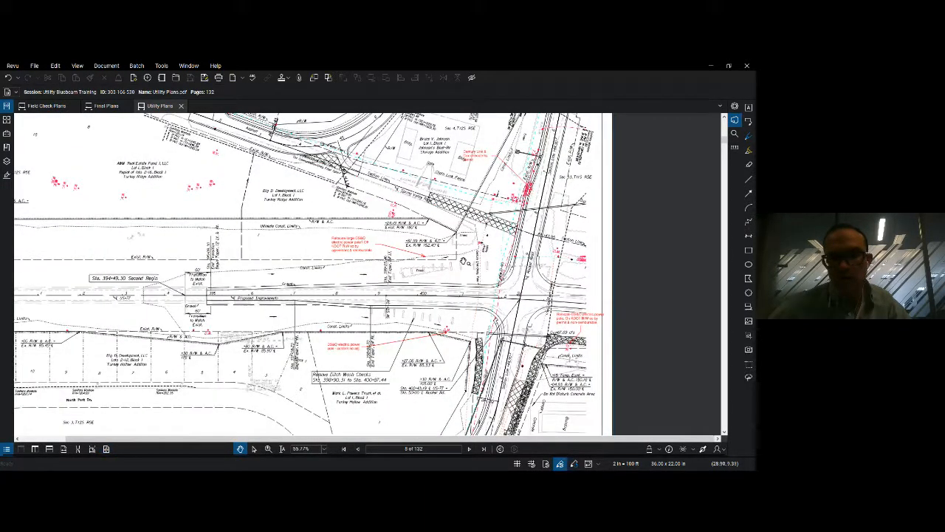
pyautogui.scroll(2, 389, 279)
pyautogui.scroll(2, 396, 279)
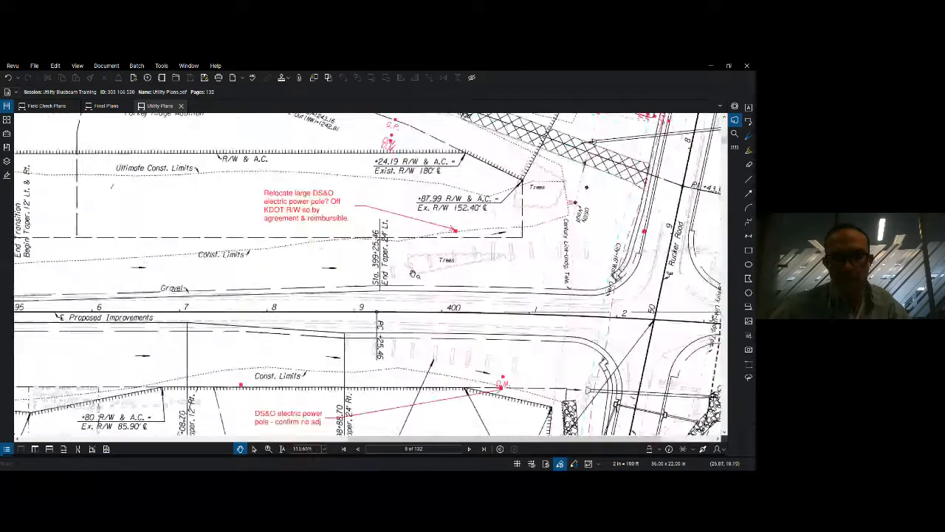
pyautogui.scroll(1, 454, 229)
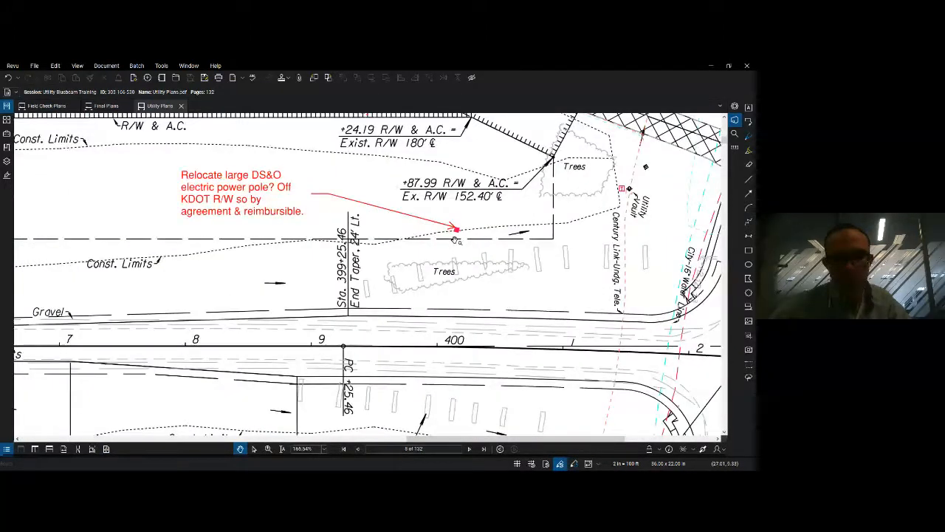
pyautogui.scroll(-1, 458, 234)
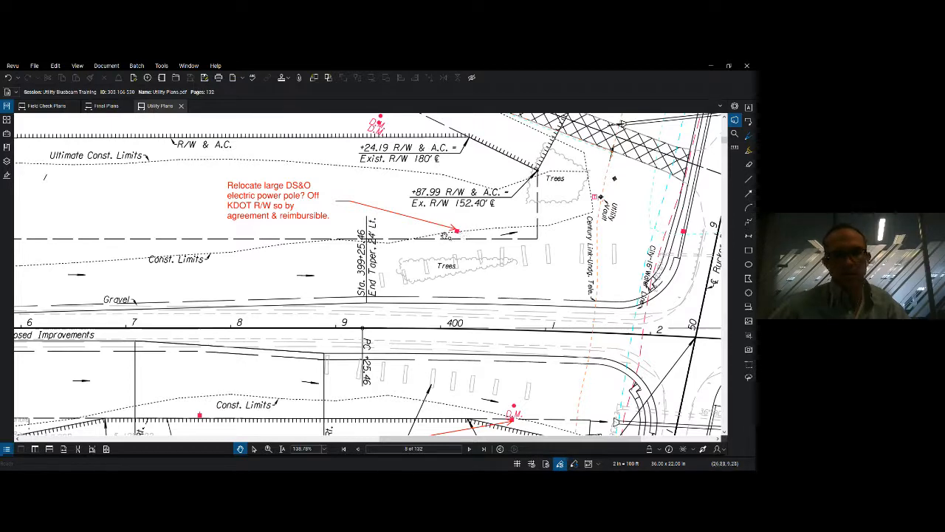
pyautogui.scroll(-2, 471, 234)
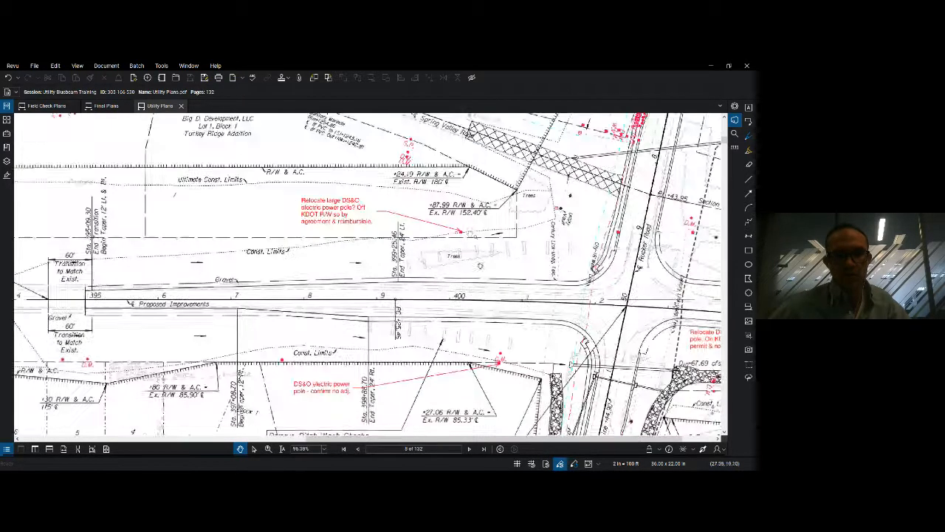
pyautogui.moveTo(482, 266); pyautogui.dragTo(480, 231)
pyautogui.scroll(2, 471, 205)
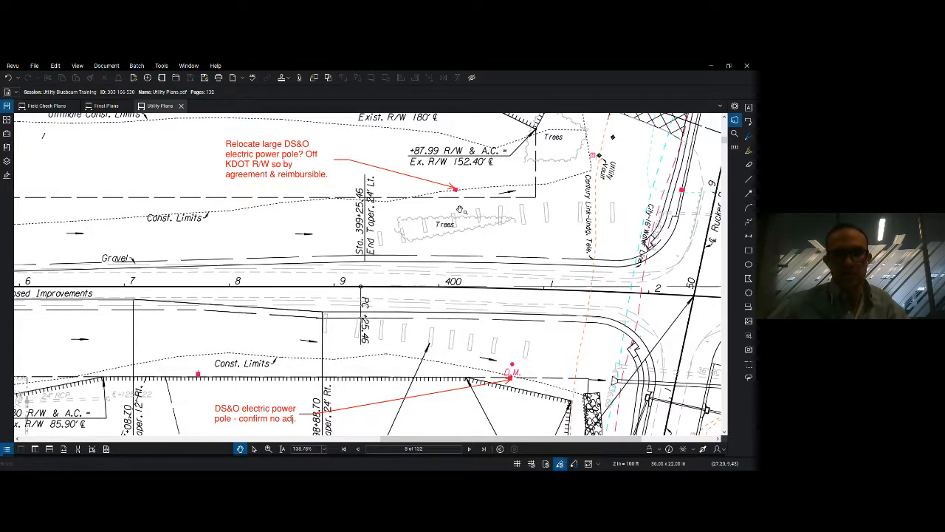
# Inspect the "DS&O electric power pole - confirm no adj." comment and the pole it points to south of US-77.
pyautogui.moveTo(459, 223); pyautogui.dragTo(454, 189)
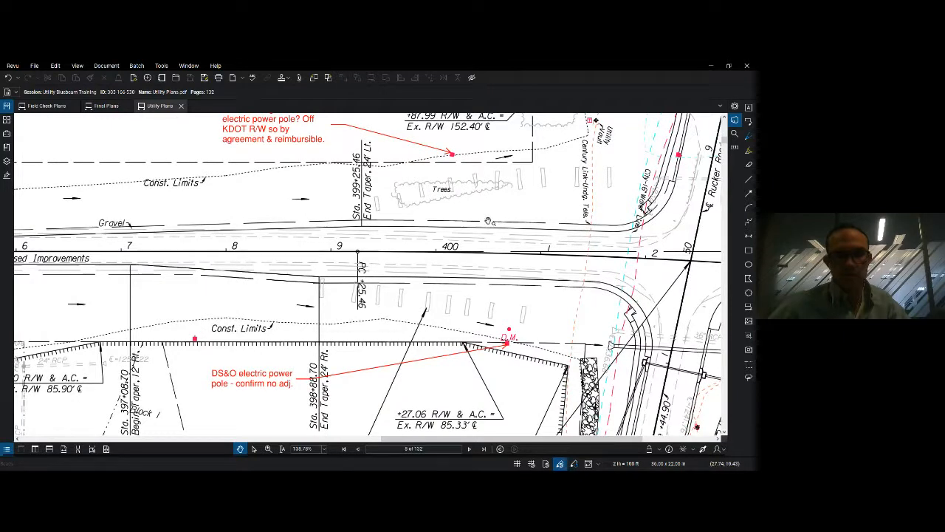
pyautogui.scroll(-2, 502, 281)
pyautogui.scroll(-1, 506, 273)
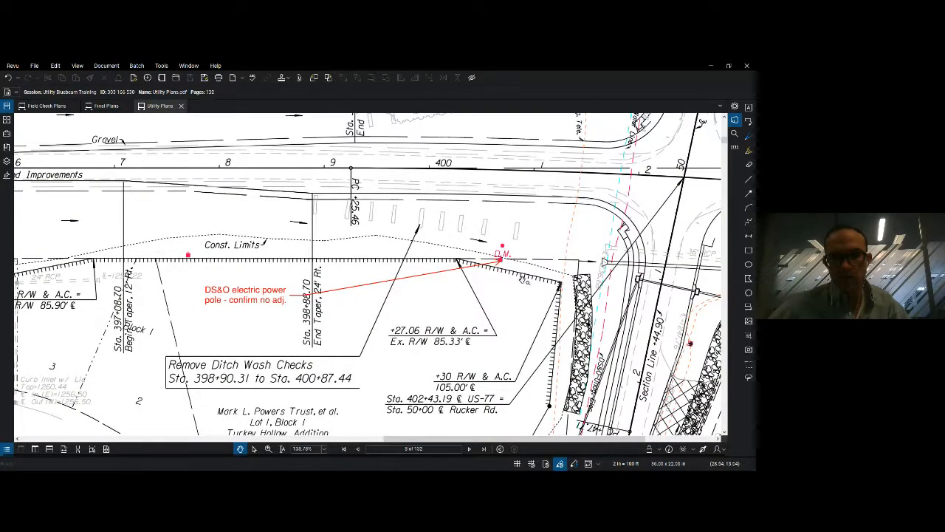
pyautogui.scroll(1, 513, 267)
pyautogui.scroll(1, 508, 263)
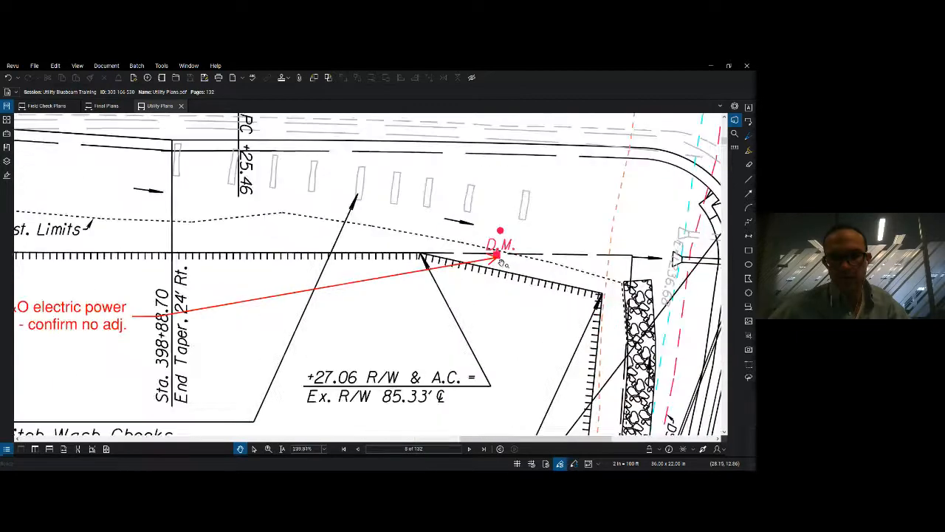
pyautogui.scroll(-1, 506, 262)
pyautogui.scroll(2, 503, 260)
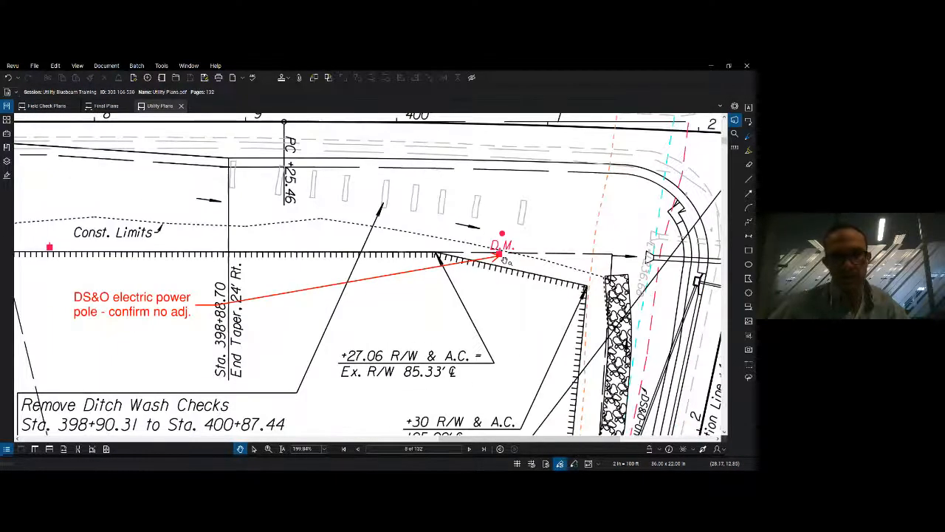
pyautogui.scroll(-2, 484, 271)
pyautogui.scroll(1, 484, 272)
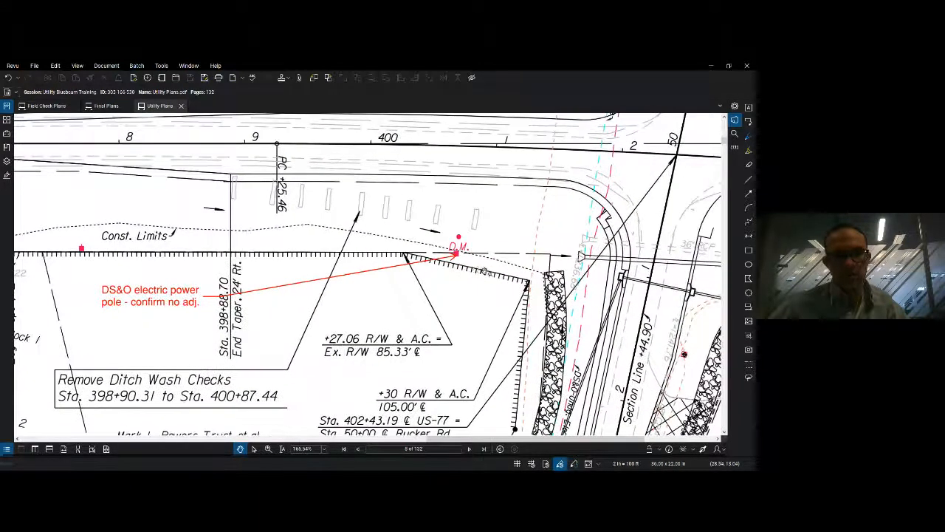
# View the permit and non-reimbursible DS&O pole relocation comment east of Rucker Road up close.
pyautogui.scroll(-2, 491, 270)
pyautogui.moveTo(499, 268); pyautogui.dragTo(262, 271)
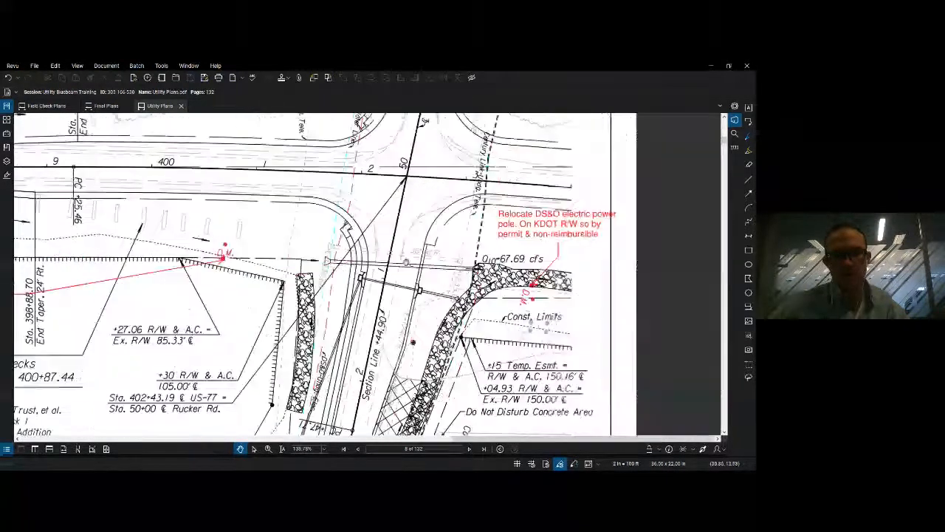
pyautogui.scroll(2, 534, 293)
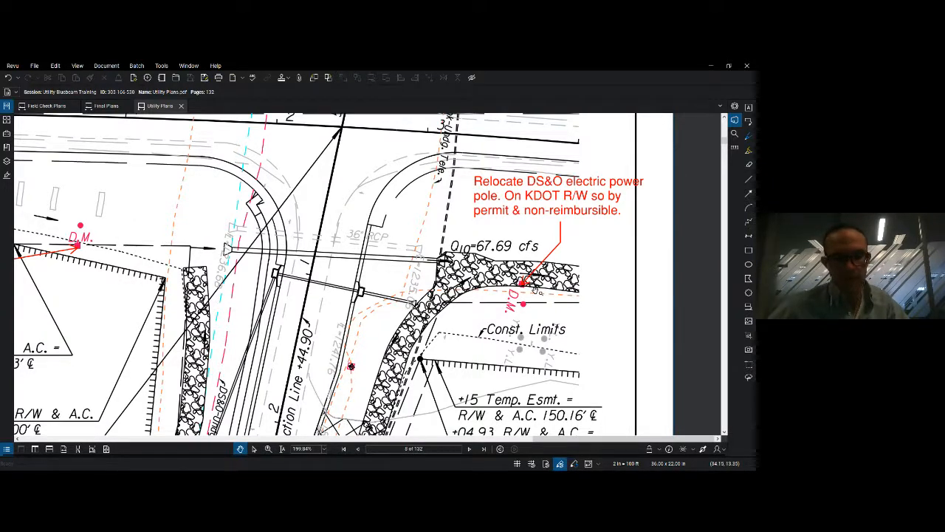
# Fit the whole sheet, look at the page 9 profile and page 10 plan, and return to page 4.
pyautogui.hotkey('ctrl', '9')
pyautogui.scroll(-2, 564, 307)
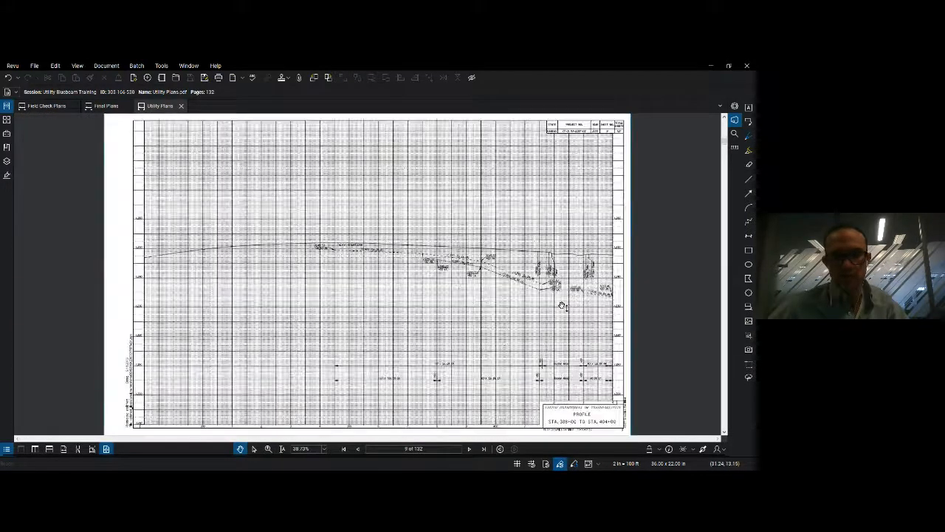
pyautogui.scroll(-1, 563, 306)
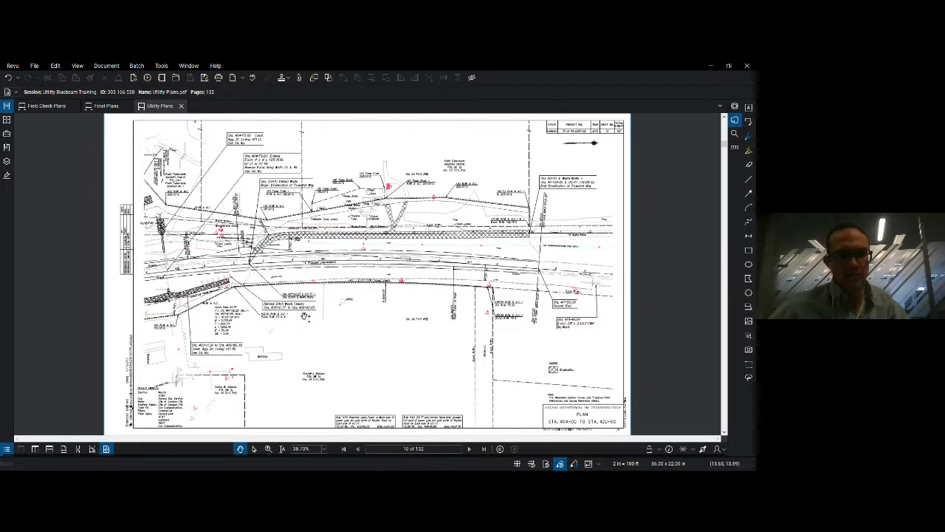
pyautogui.scroll(2, 303, 316)
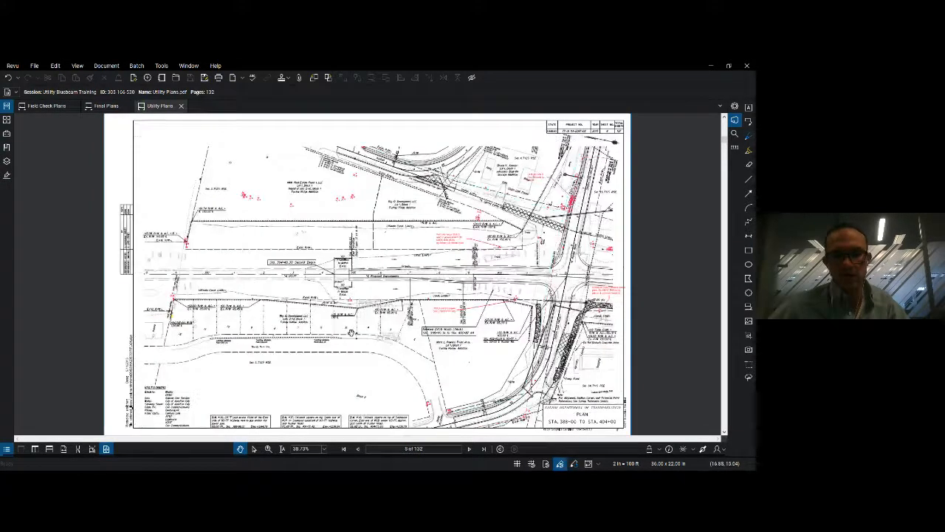
pyautogui.scroll(4, 353, 333)
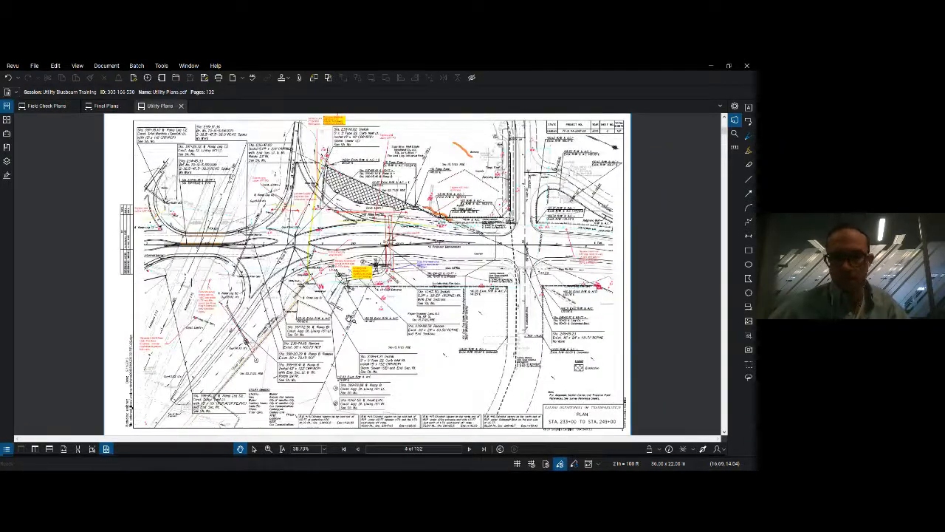
# Examine the PoP building grading comment and its highlighted reply near Ramp Leg B1 on page 4.
pyautogui.scroll(4, 302, 274)
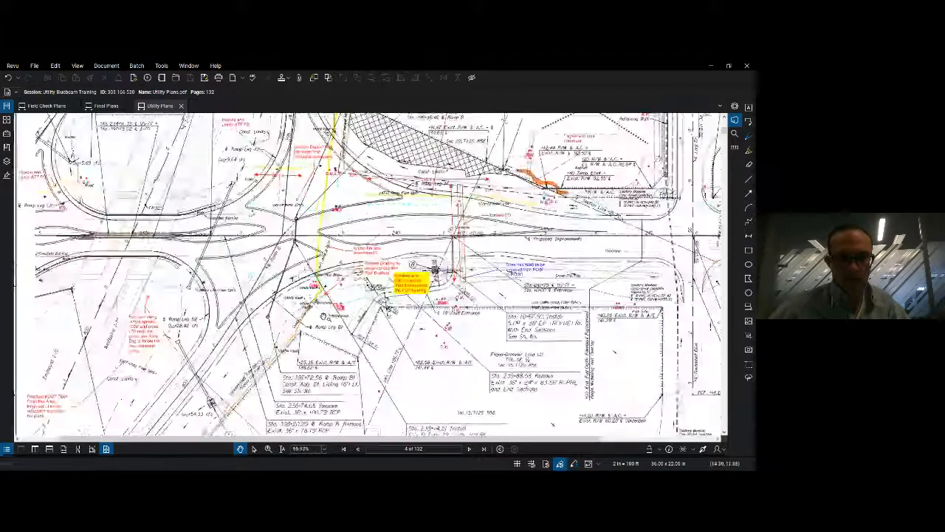
pyautogui.scroll(2, 323, 319)
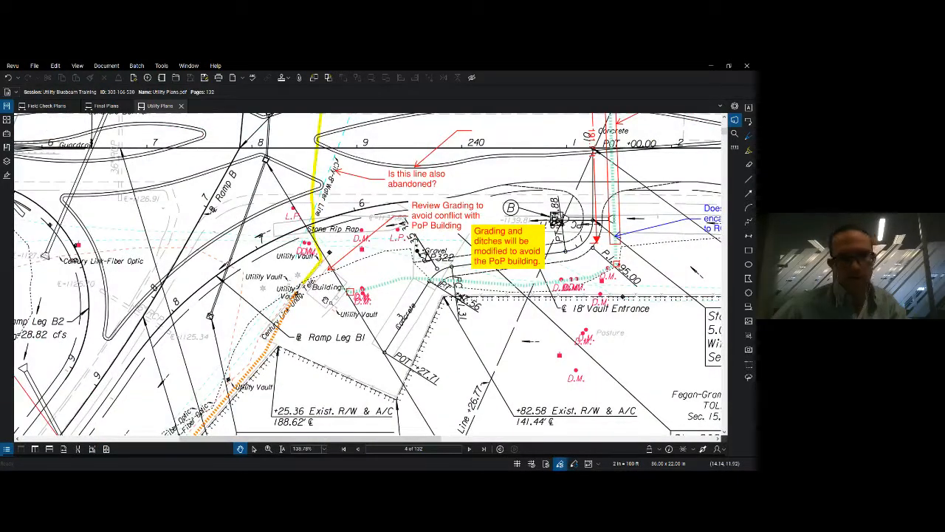
pyautogui.scroll(-5, 325, 299)
pyautogui.scroll(4, 325, 299)
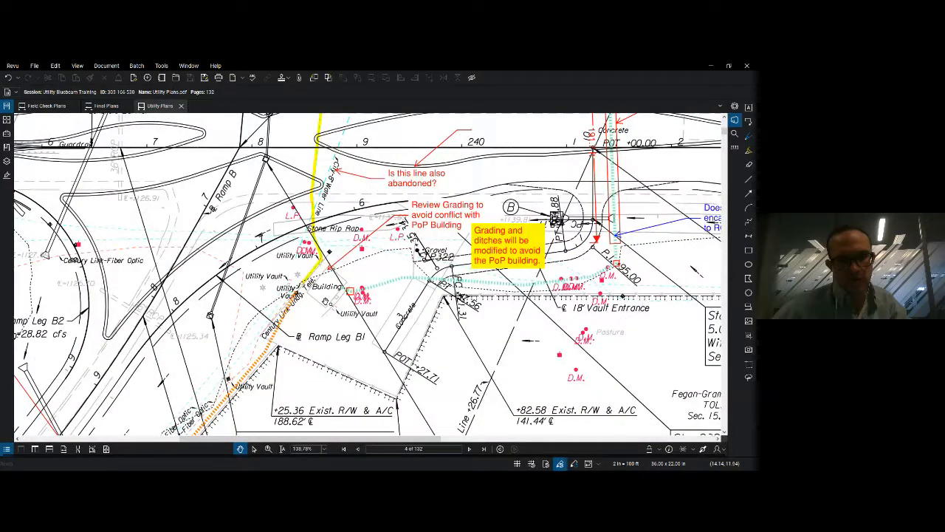
pyautogui.scroll(-1, 325, 299)
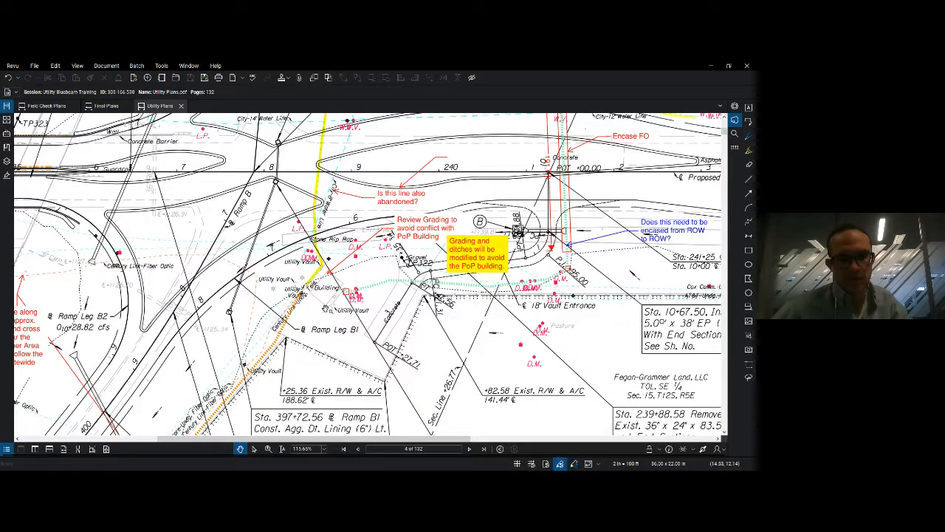
pyautogui.scroll(1, 332, 306)
pyautogui.scroll(1, 369, 260)
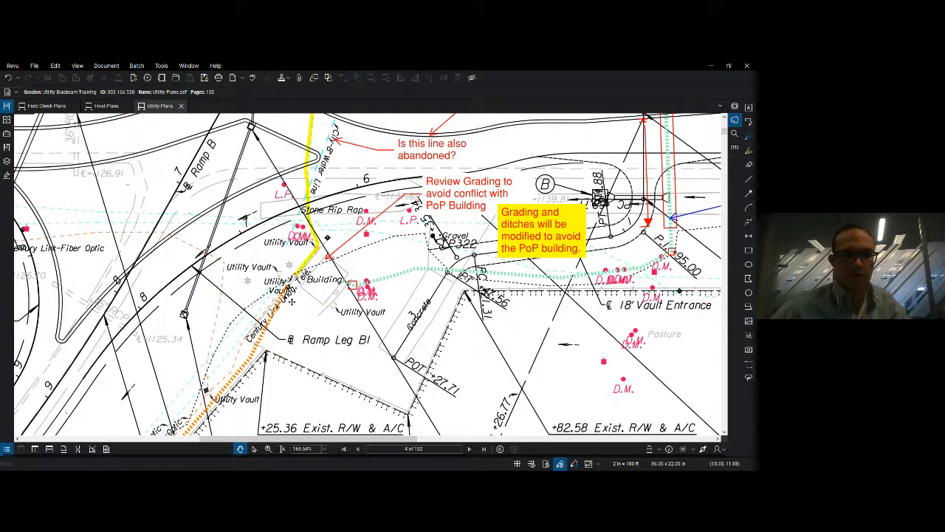
pyautogui.scroll(-1, 325, 288)
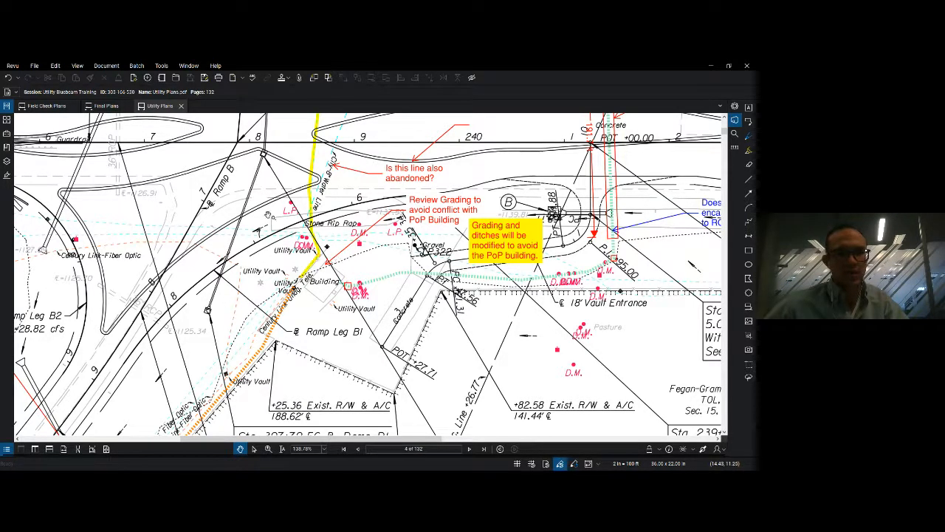
# Switch to the Final Plans document and page back through its plan and profile sheets to page 22.
pyautogui.click(107, 105)
pyautogui.scroll(8, 316, 357)
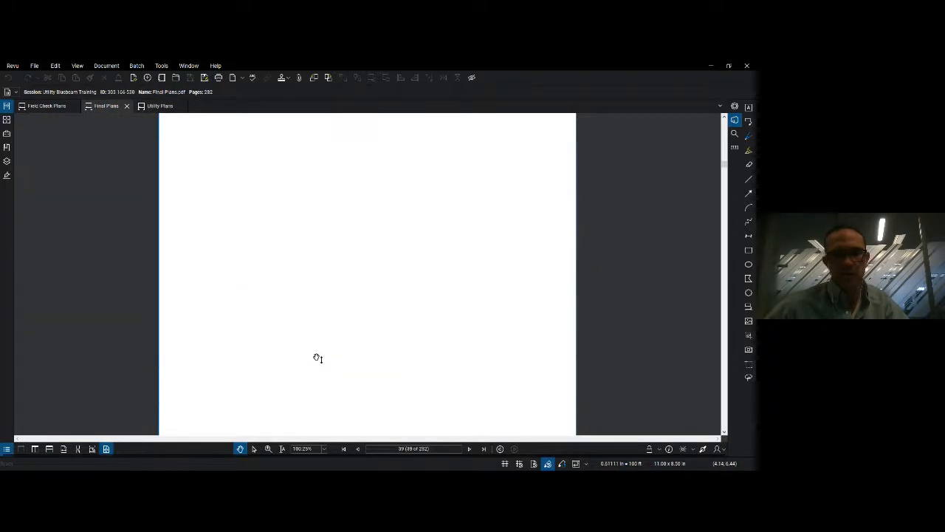
pyautogui.scroll(3, 316, 357)
pyautogui.scroll(3, 317, 358)
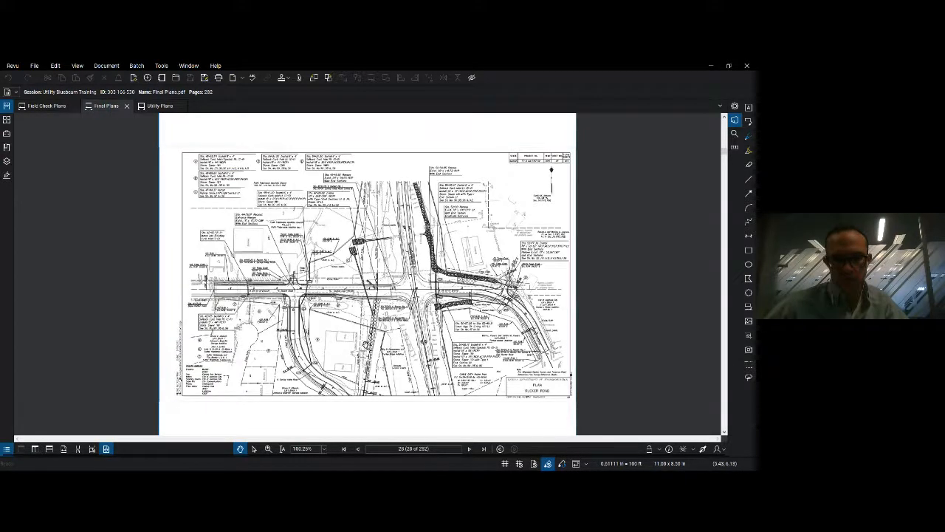
pyautogui.scroll(1, 366, 345)
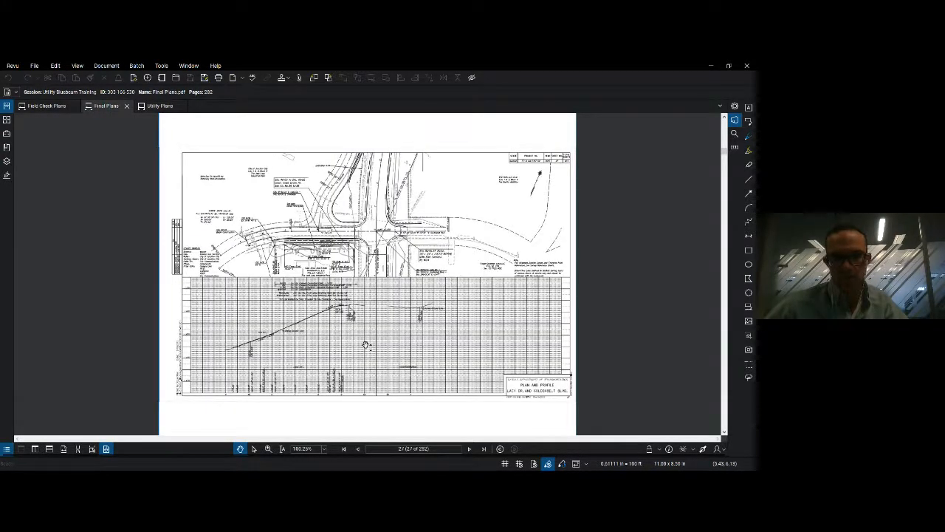
pyautogui.scroll(2, 365, 345)
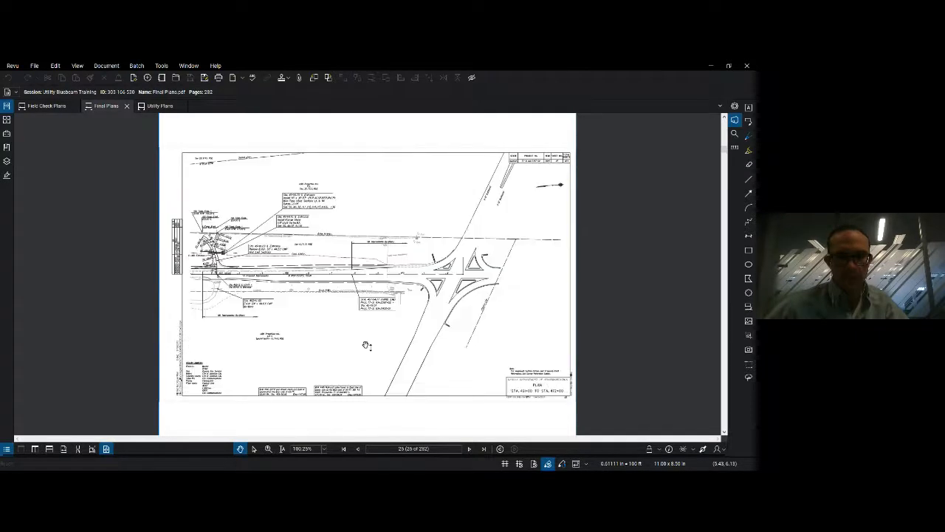
pyautogui.scroll(3, 365, 345)
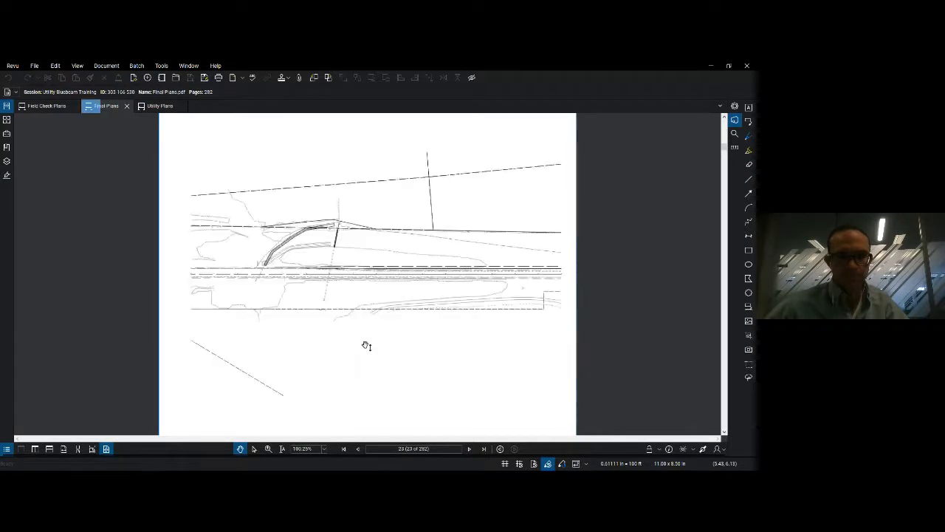
# Go to page 15 of the Final Plans and examine the building and ditch lining area near Ramp Leg B1.
pyautogui.click(443, 449)
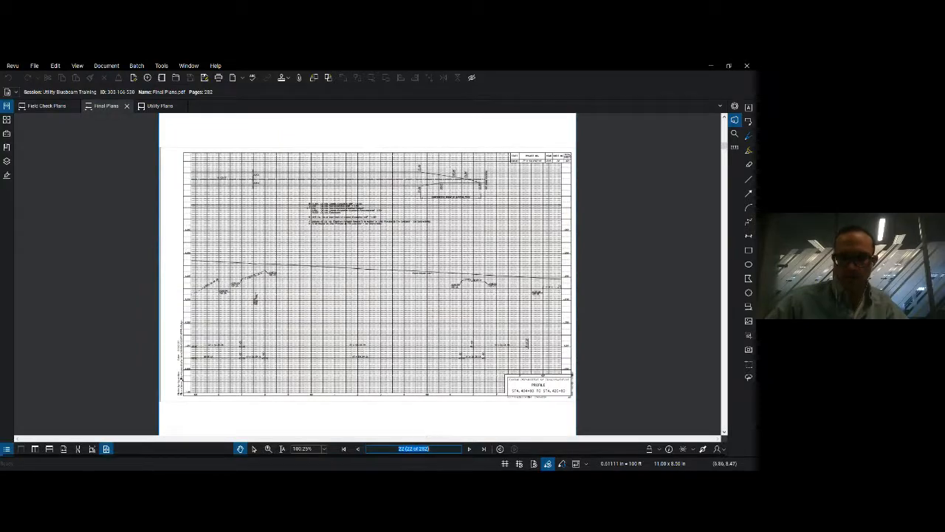
pyautogui.write('15')
pyautogui.press('Return')
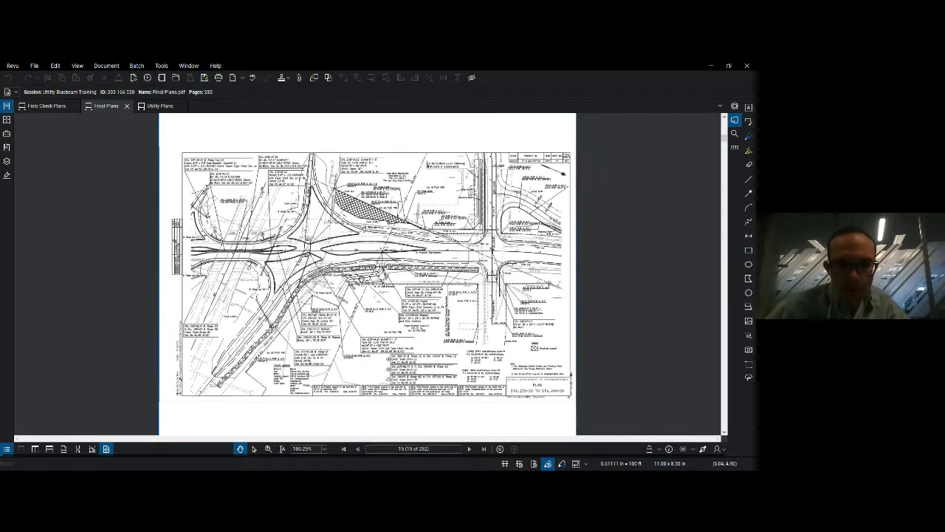
pyautogui.scroll(3, 375, 302)
pyautogui.scroll(3, 376, 302)
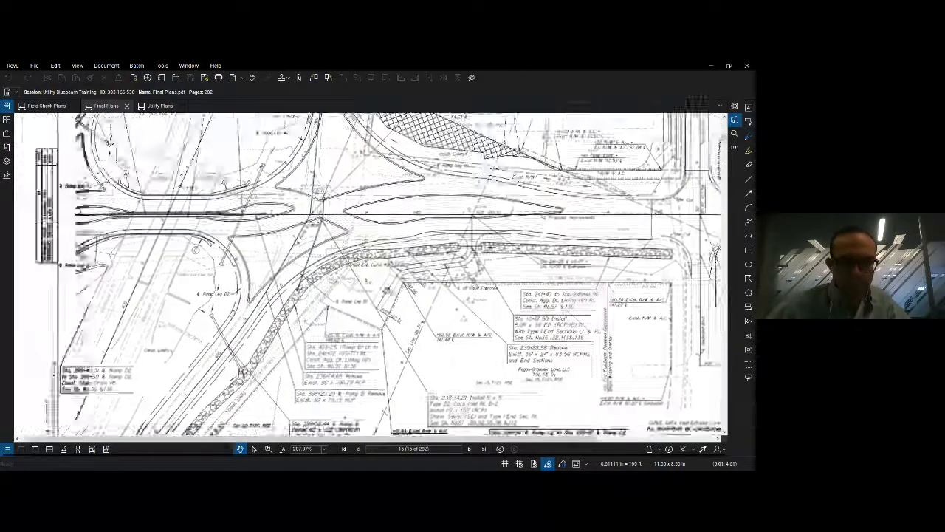
pyautogui.scroll(3, 364, 276)
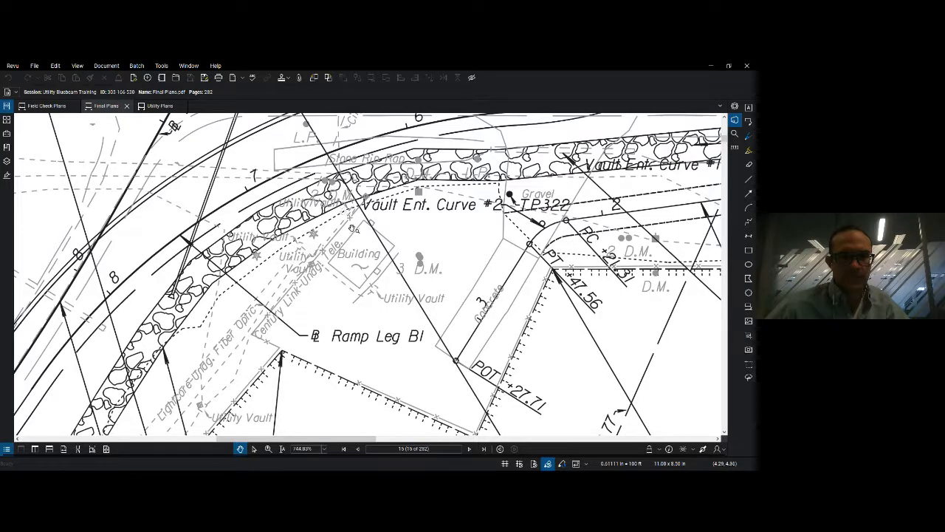
pyautogui.scroll(-1, 338, 200)
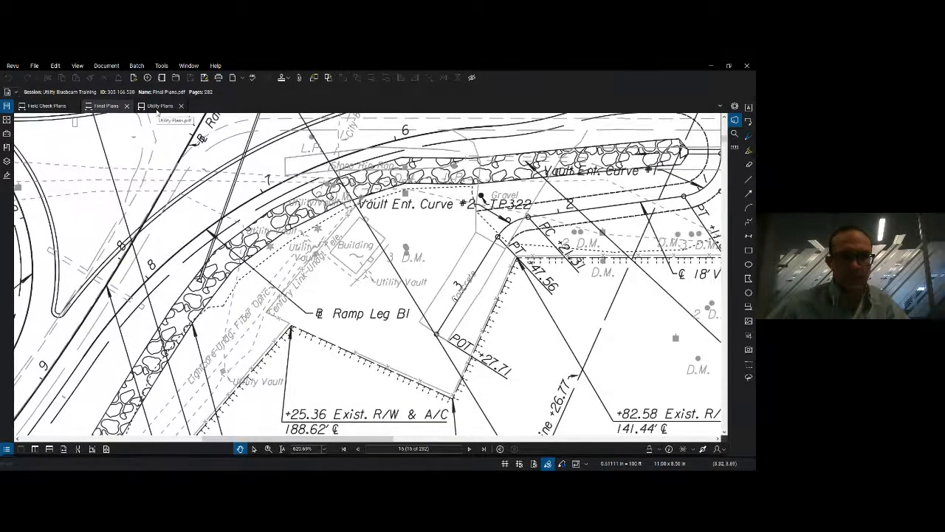
# Compare the PoP building grading comment in the Utility Plans with the same area in the Final Plans.
pyautogui.click(158, 107)
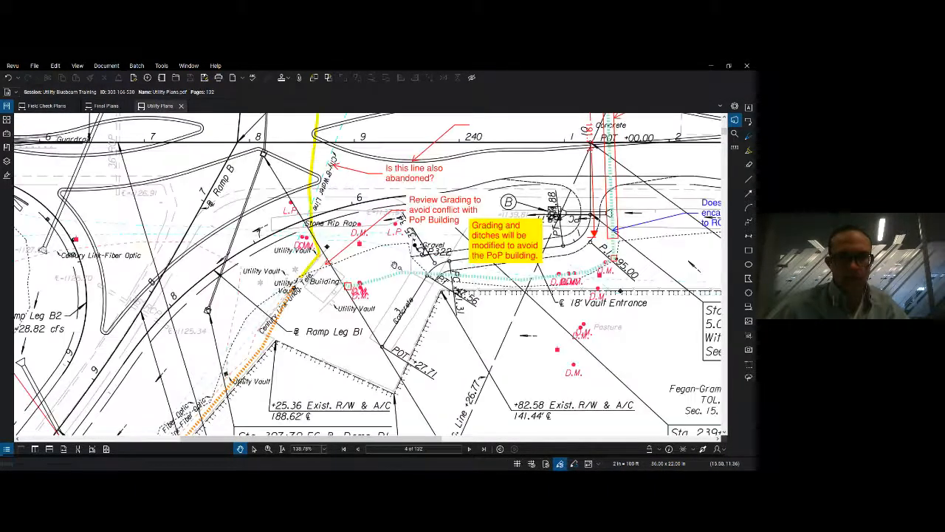
pyautogui.moveTo(399, 263); pyautogui.dragTo(359, 256)
pyautogui.scroll(-1, 358, 256)
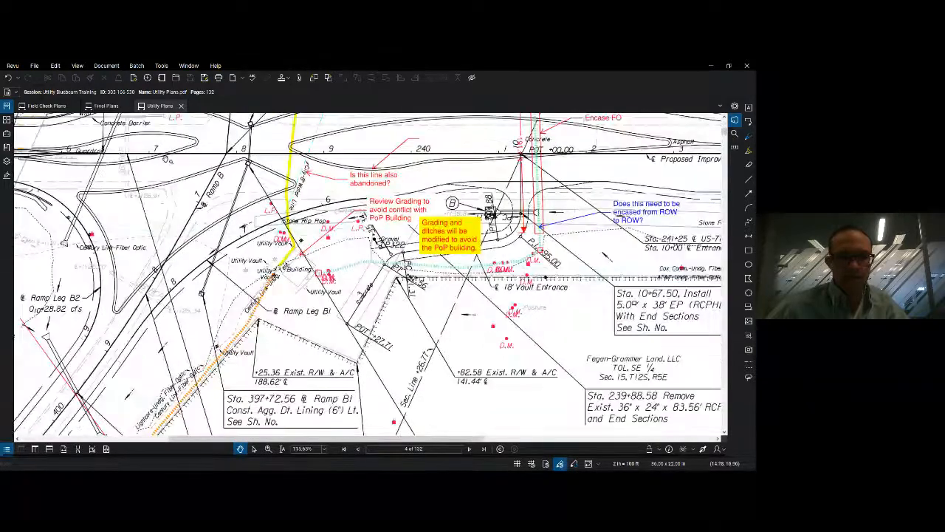
pyautogui.click(106, 106)
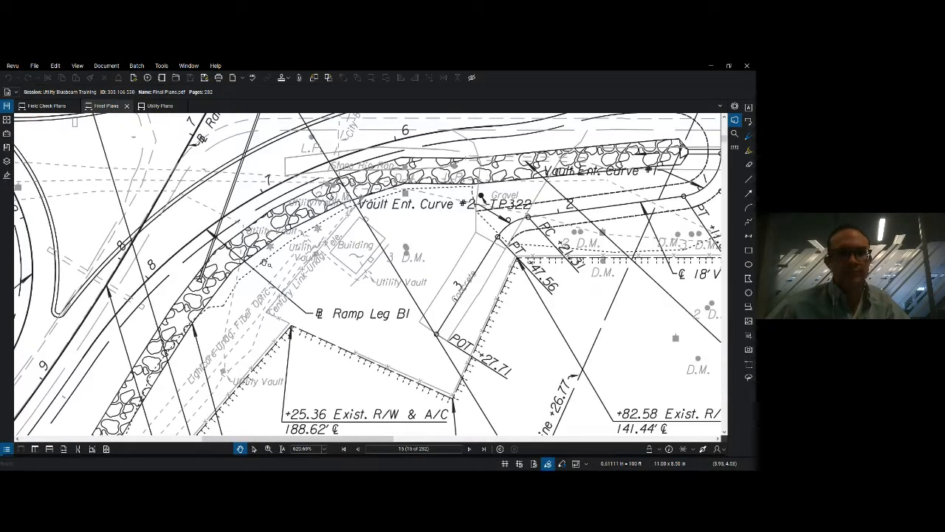
pyautogui.scroll(-3, 324, 111)
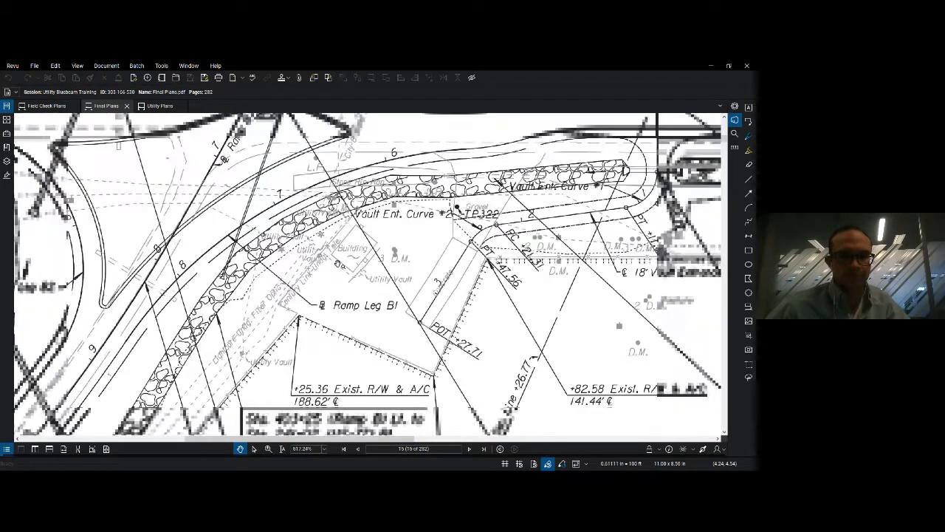
# Return to the Utility Plans and examine the Encase FO markup and the ROW-to-ROW encasement question on page 4.
pyautogui.click(157, 105)
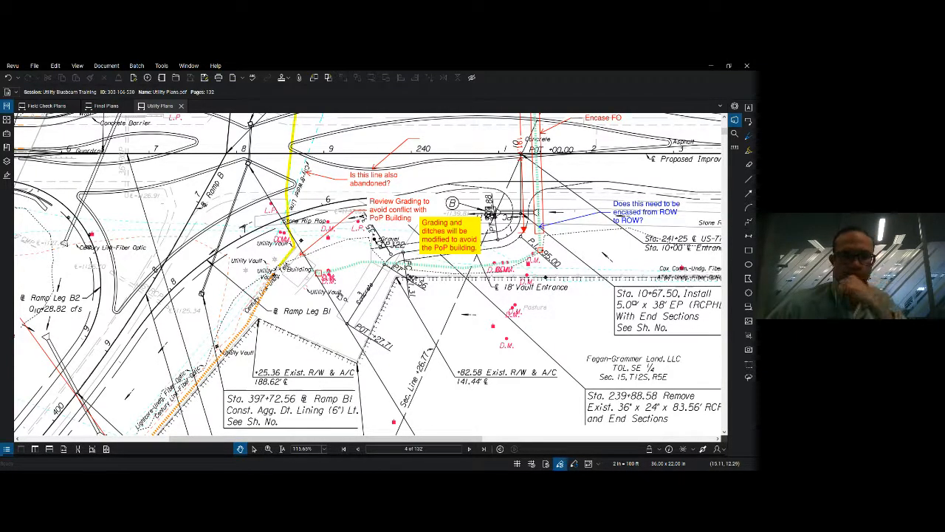
pyautogui.scroll(-5, 336, 288)
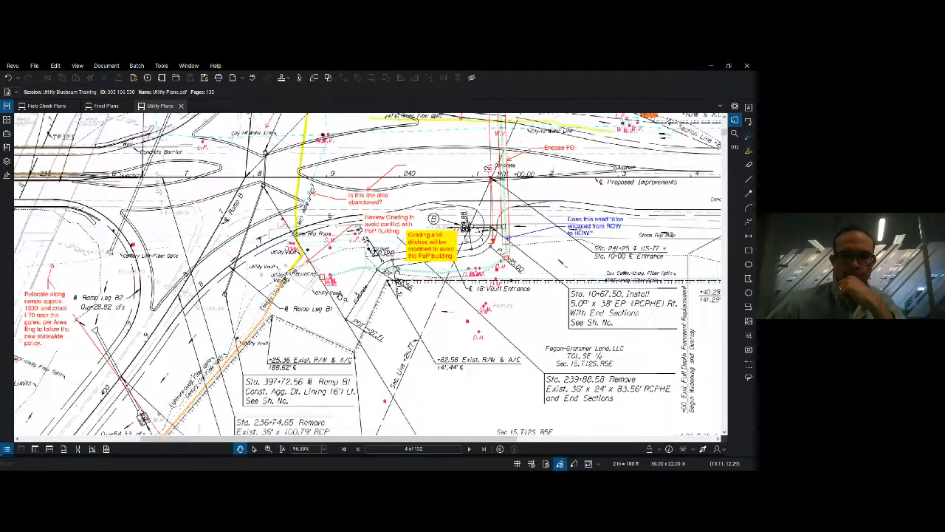
pyautogui.scroll(3, 432, 232)
pyautogui.scroll(6, 364, 209)
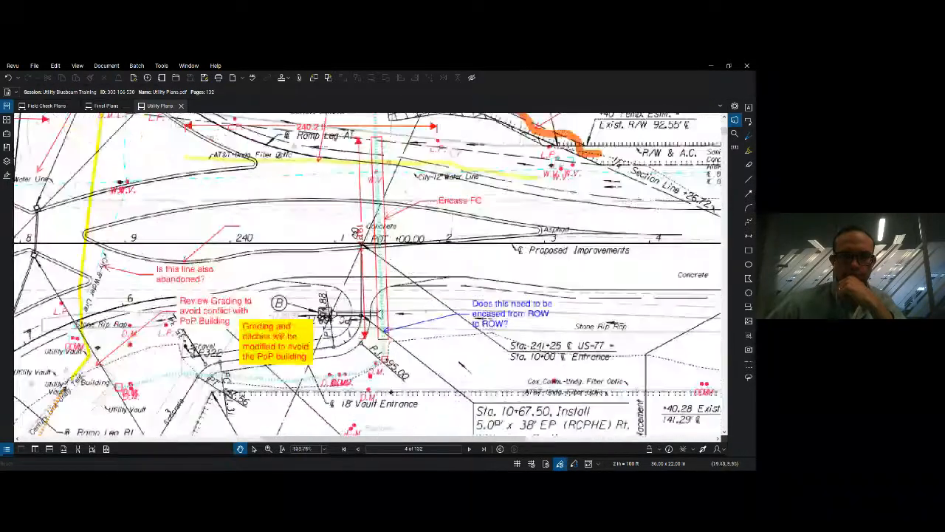
pyautogui.click(161, 66)
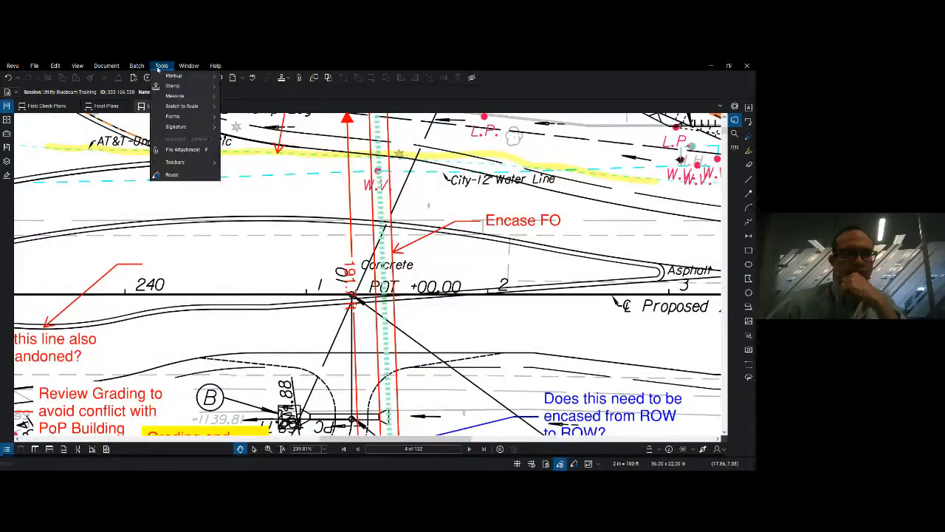
pyautogui.click(177, 223)
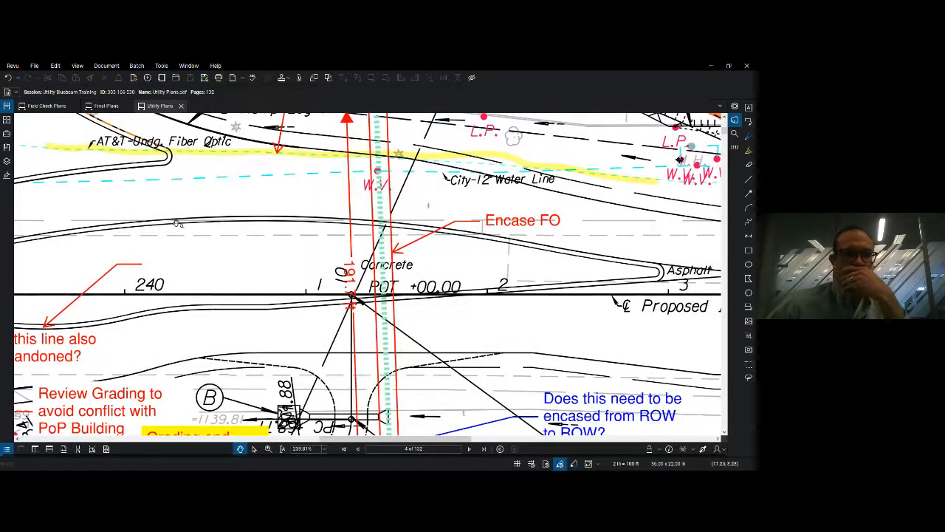
# View the Original Markup by Century Link sketch above the page 4 sheet up close, around its directional bore note.
pyautogui.click(106, 449)
pyautogui.scroll(1, 303, 293)
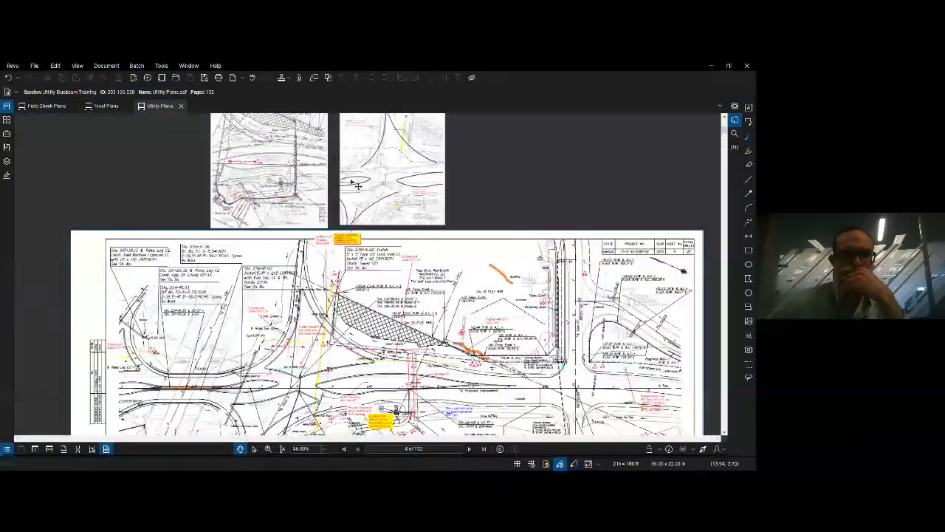
pyautogui.scroll(3, 328, 278)
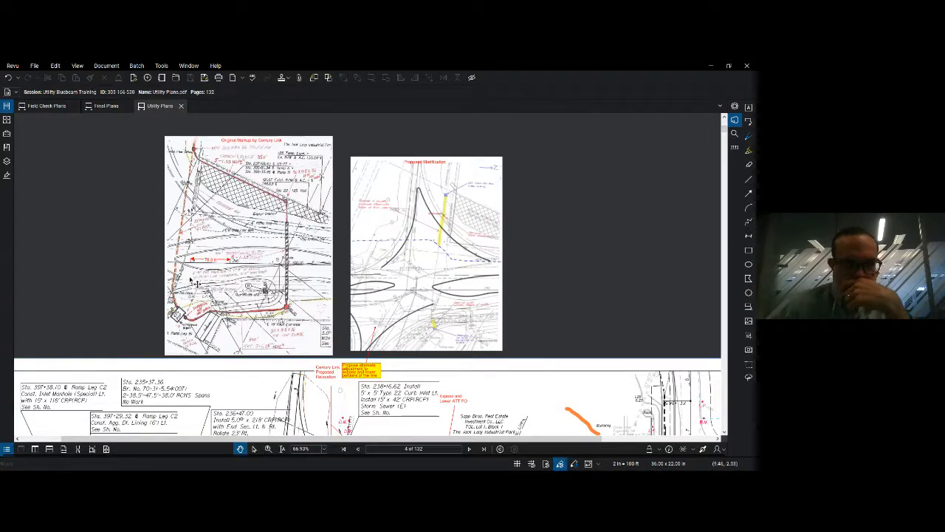
pyautogui.scroll(5, 195, 263)
# Calibrate the measurement scale on the Century Link sketch to 100 ft between the centerline station marks 9 and 240.
pyautogui.click(166, 67)
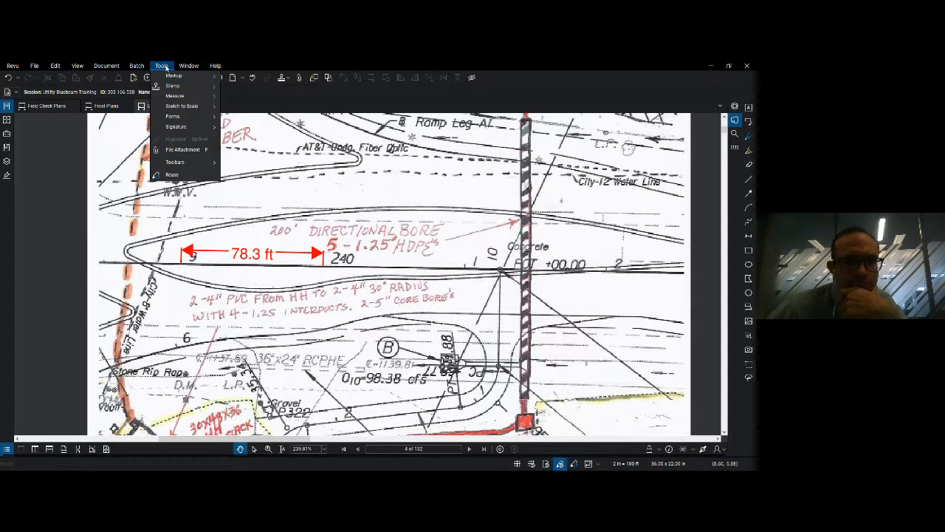
pyautogui.moveTo(167, 77)
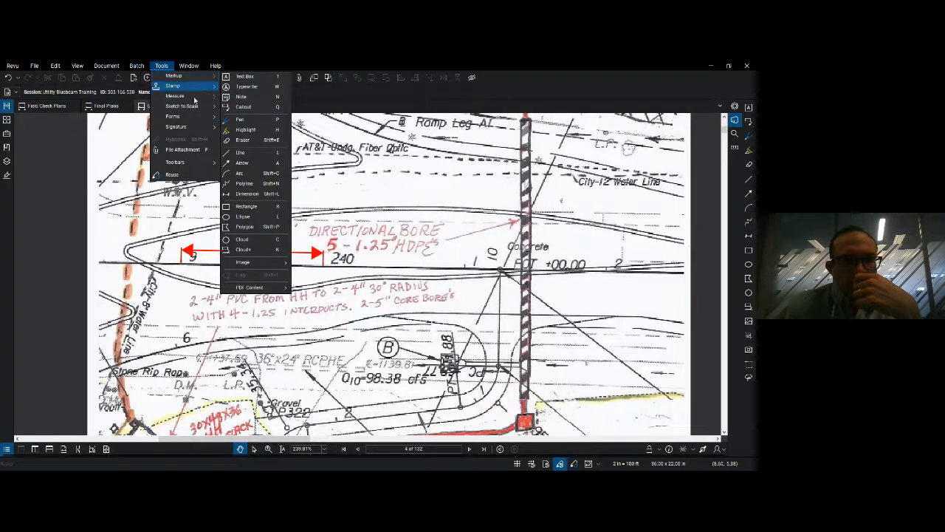
pyautogui.moveTo(181, 96)
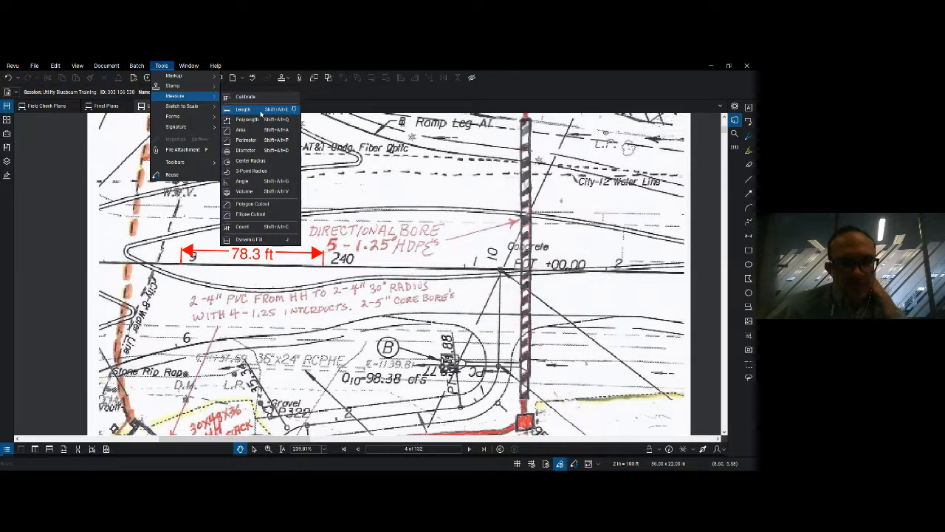
pyautogui.click(260, 110)
pyautogui.click(161, 66)
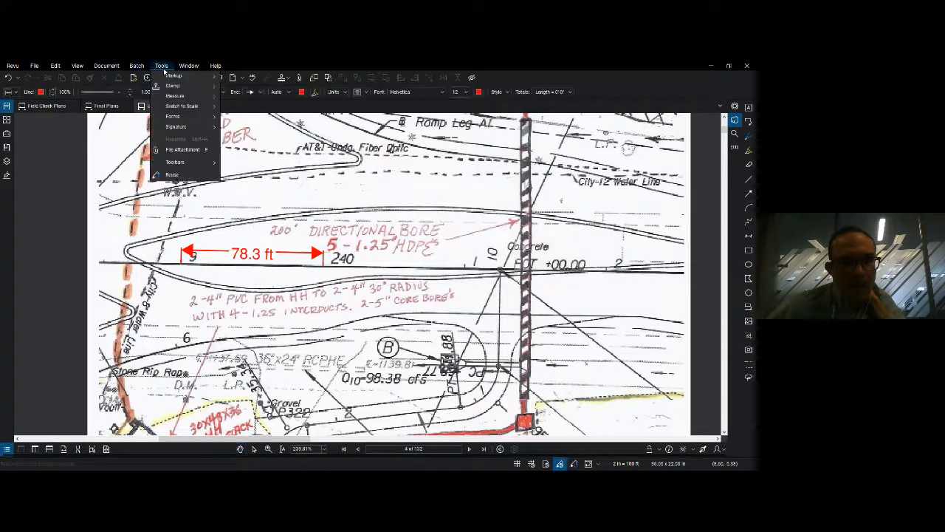
pyautogui.moveTo(178, 99)
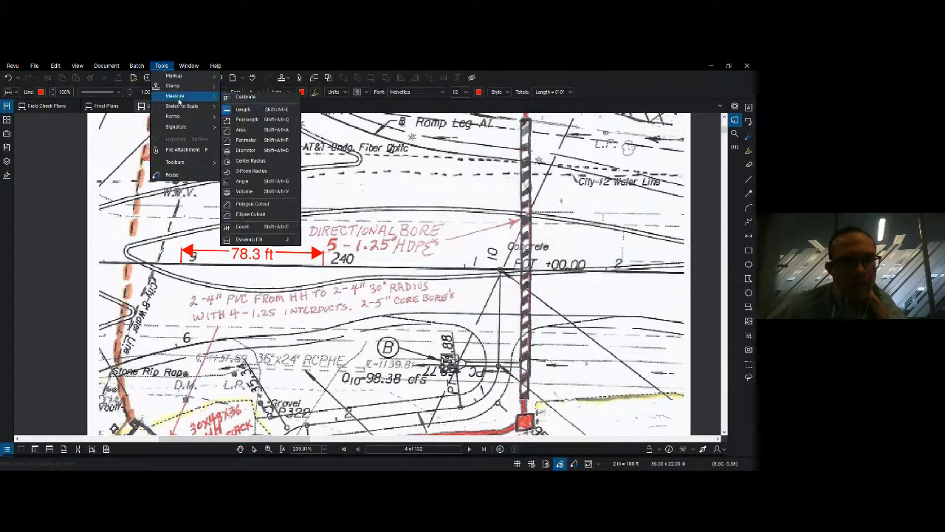
pyautogui.click(246, 97)
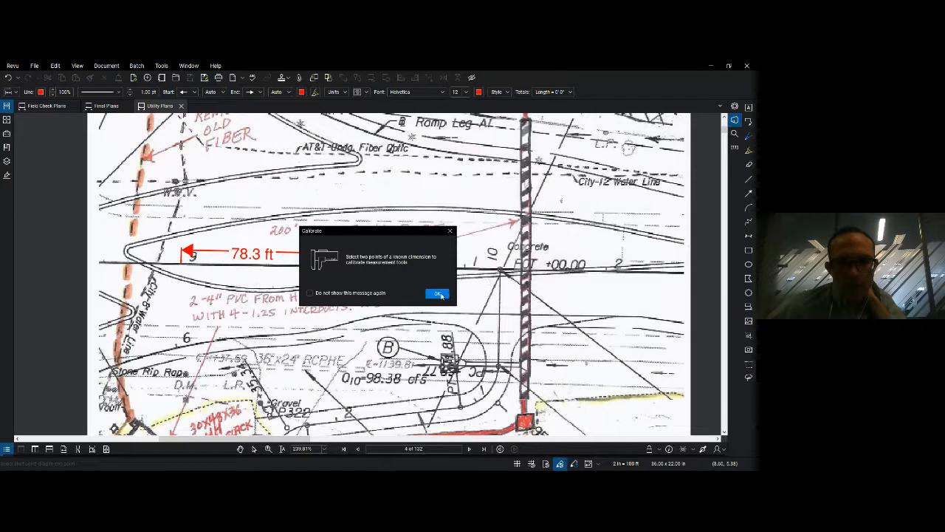
pyautogui.click(437, 294)
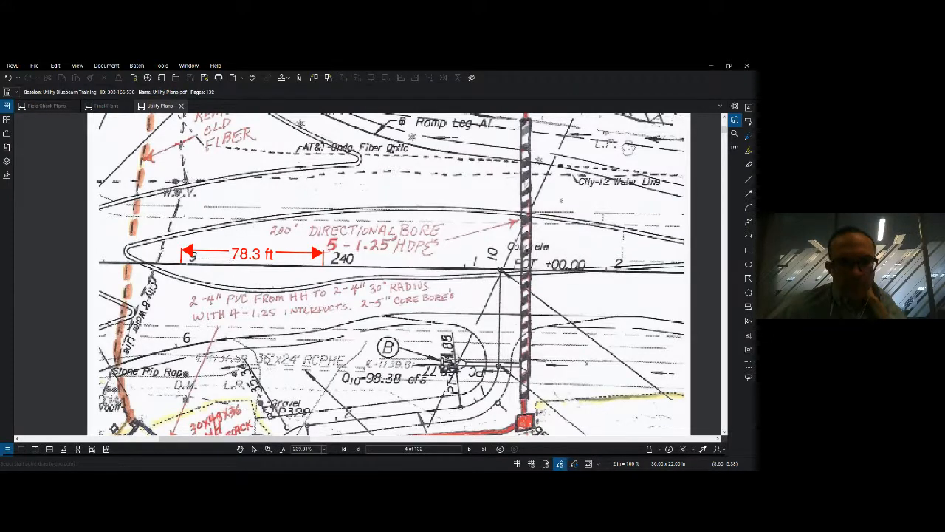
pyautogui.click(181, 263)
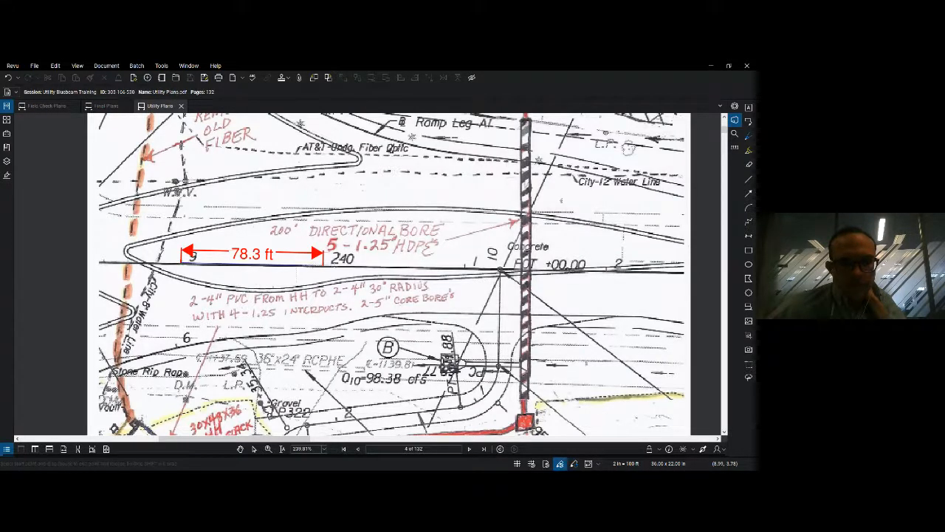
pyautogui.click(325, 266)
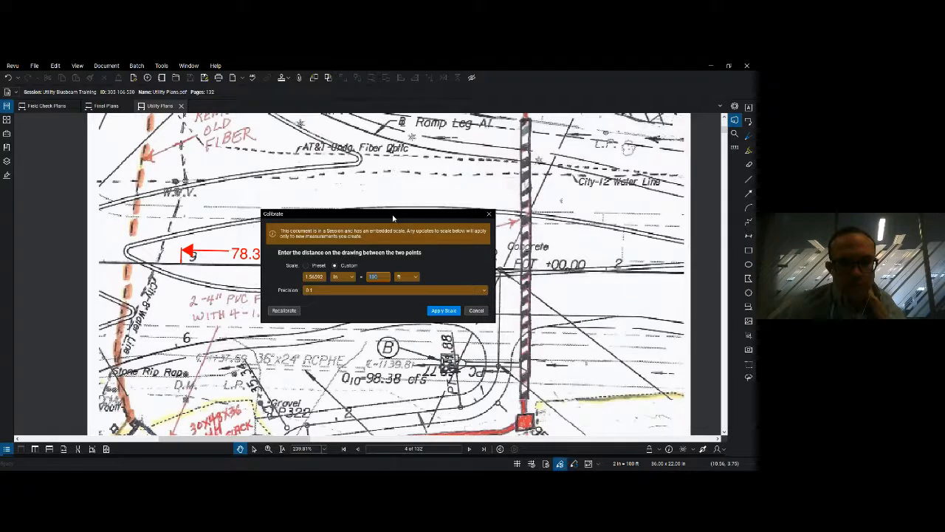
pyautogui.moveTo(393, 218); pyautogui.dragTo(494, 189)
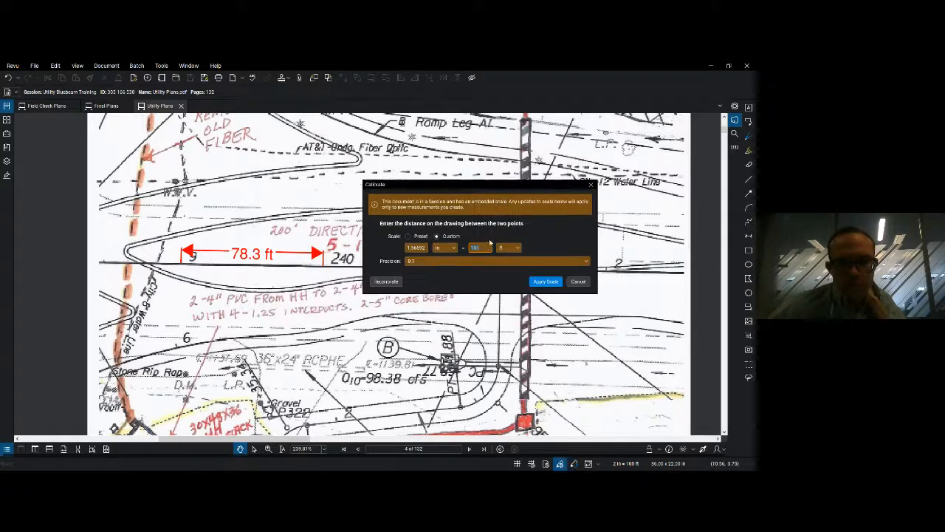
pyautogui.click(547, 283)
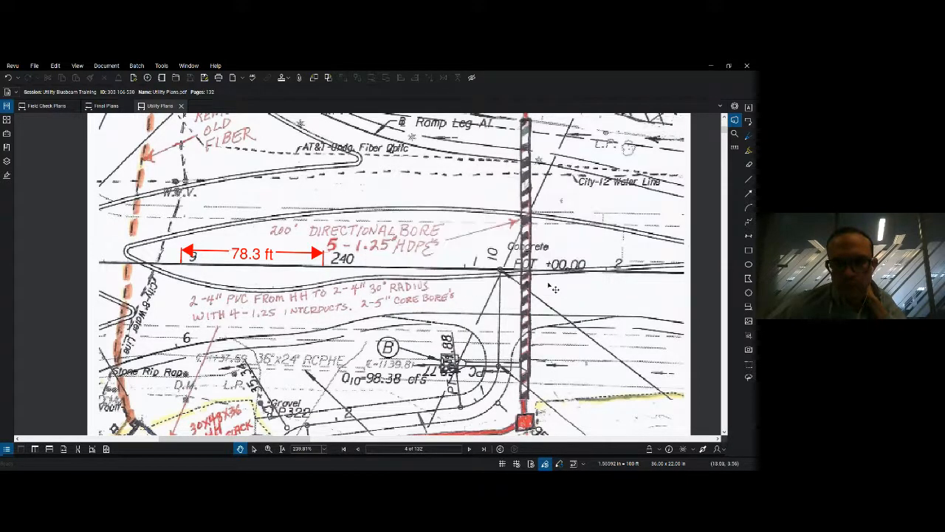
# Measure the length between station marks 9 and 240 and place the dimension just below the existing 78.3 ft one.
pyautogui.click(163, 68)
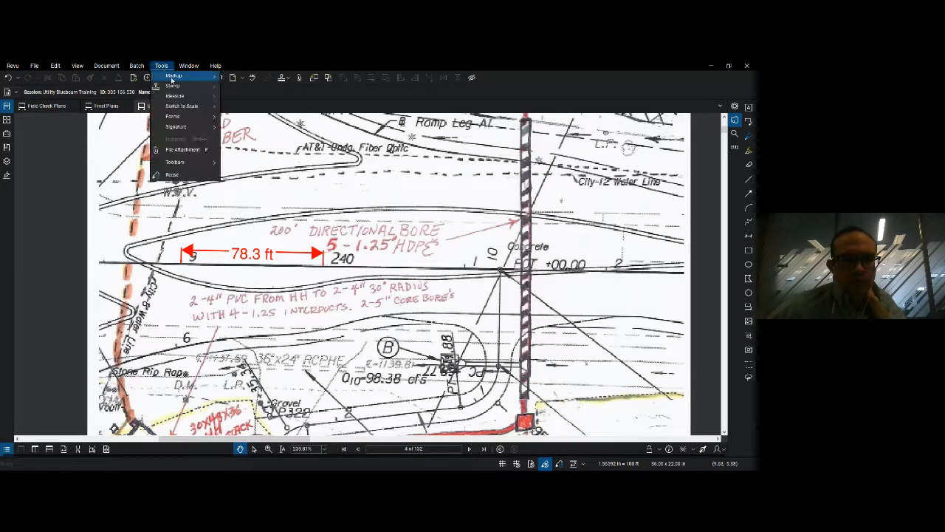
pyautogui.moveTo(172, 80)
pyautogui.moveTo(179, 99)
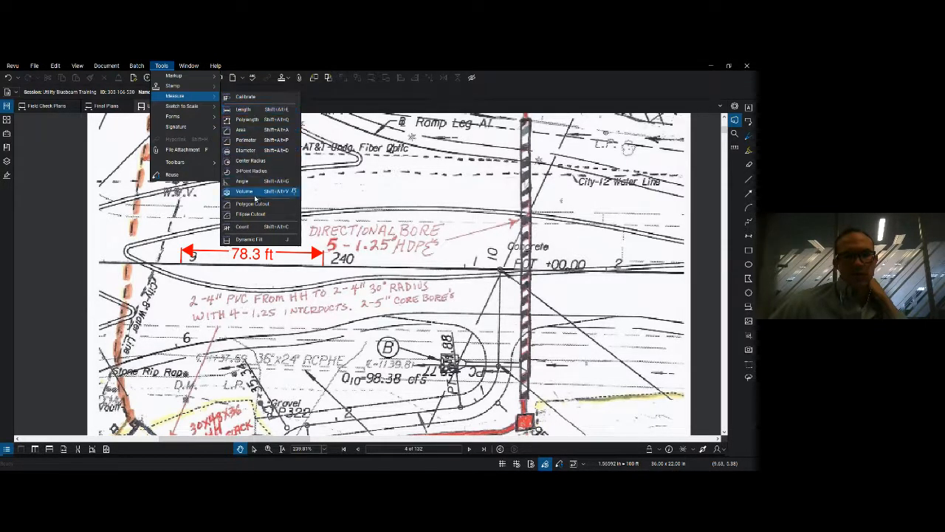
pyautogui.click(257, 111)
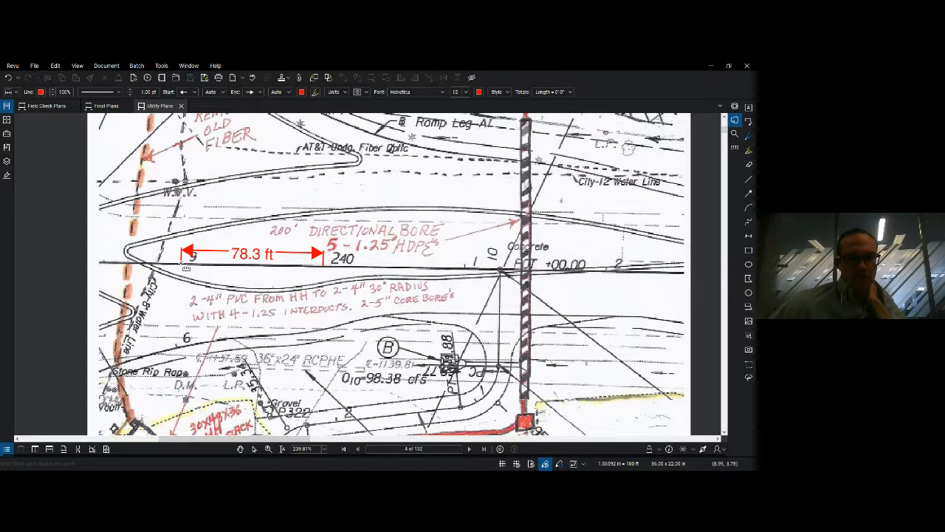
pyautogui.click(185, 264)
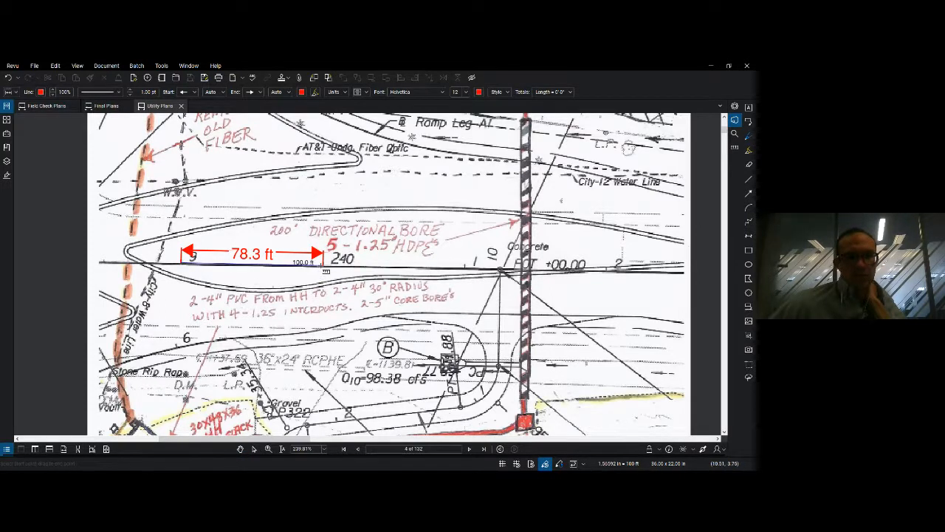
pyautogui.click(323, 264)
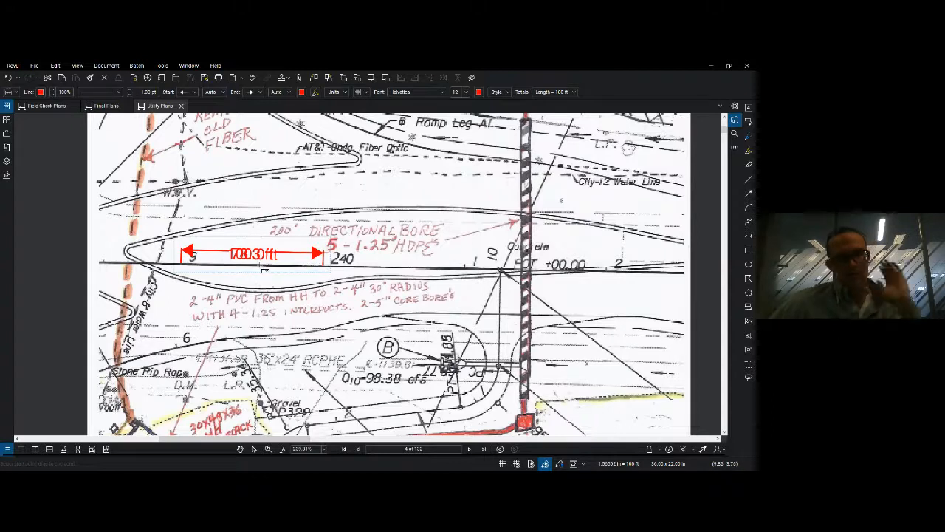
pyautogui.rightClick(260, 265)
pyautogui.press('Escape')
pyautogui.moveTo(260, 266); pyautogui.dragTo(265, 285)
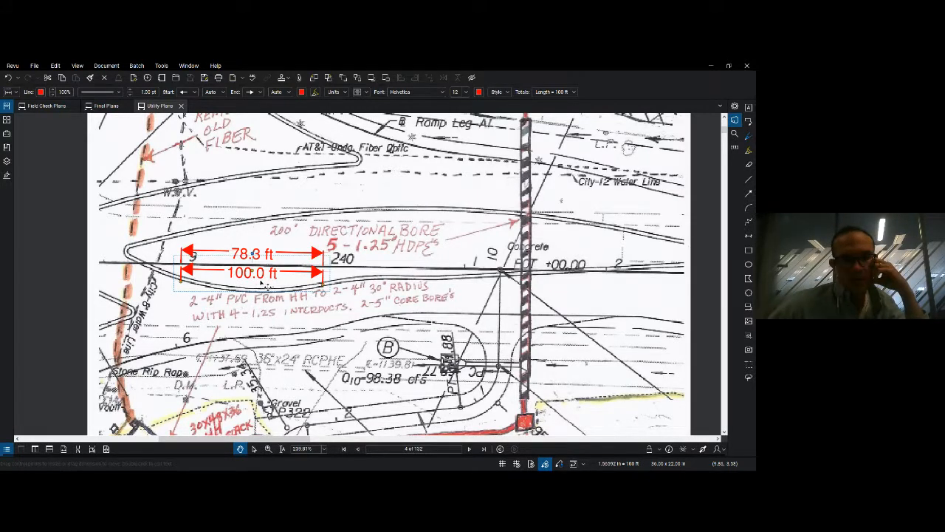
# Measure the length of the hatched directional bore segment on the Century Link sketch and place the dimension just beside it.
pyautogui.scroll(-3, 266, 284)
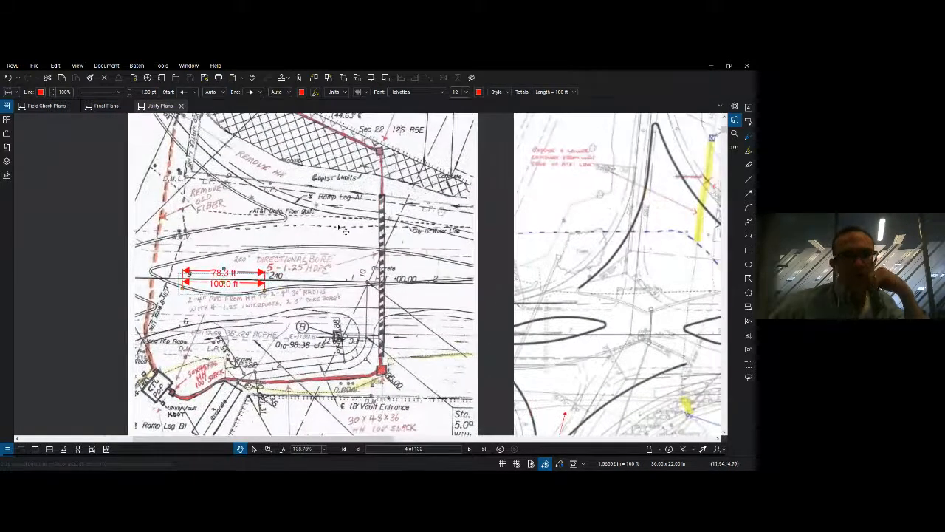
pyautogui.click(137, 68)
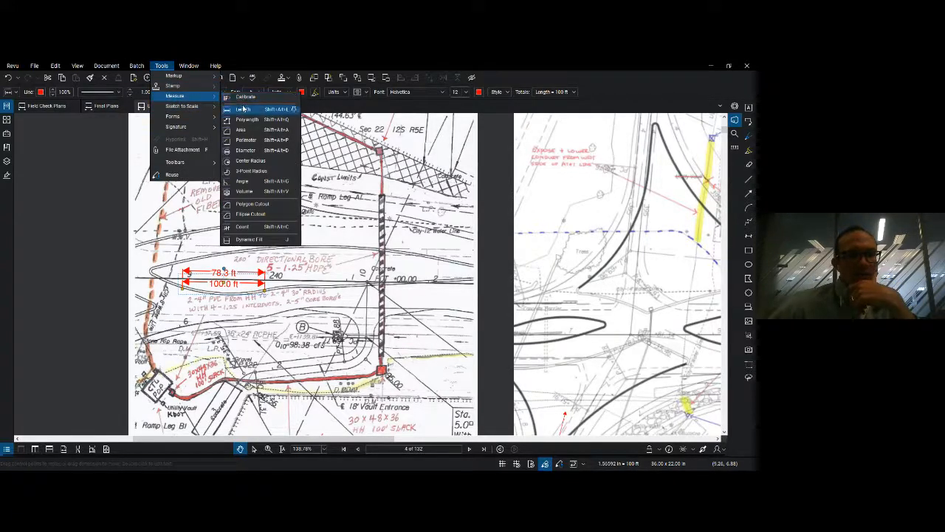
pyautogui.click(244, 110)
pyautogui.click(383, 196)
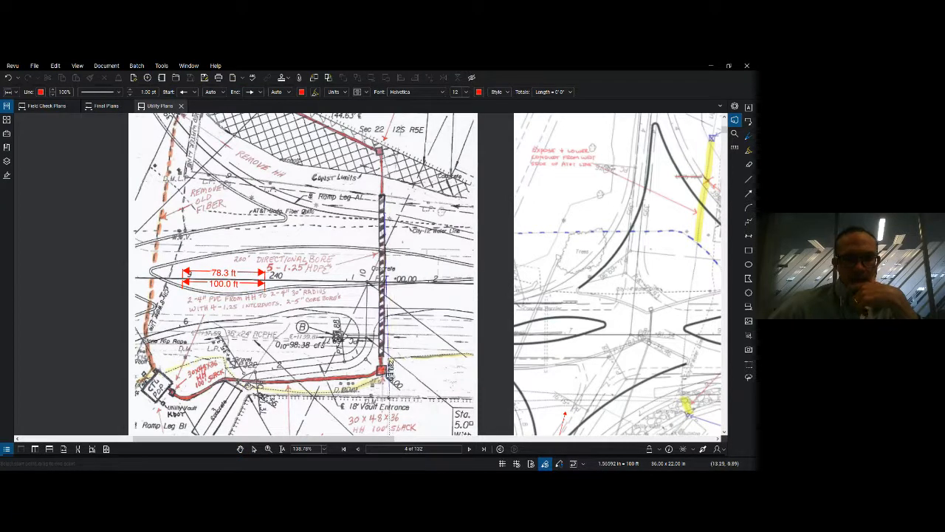
pyautogui.press('Escape')
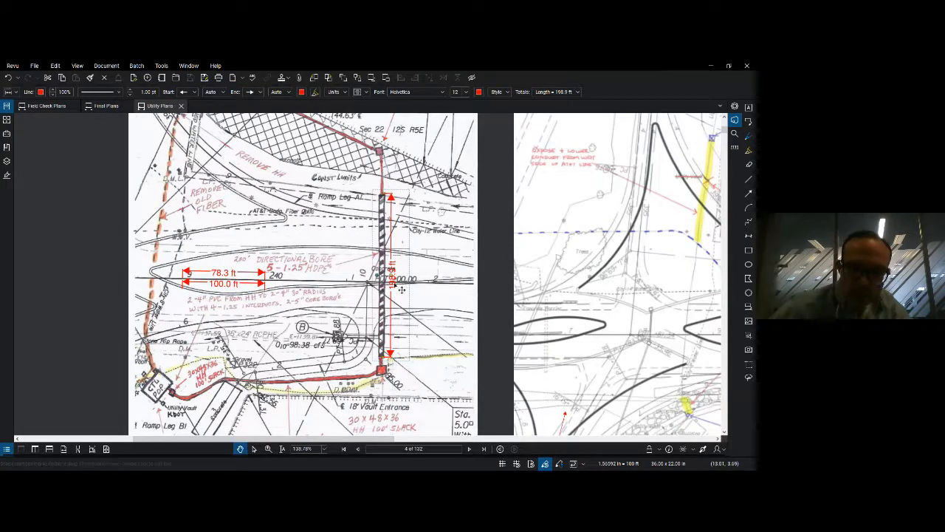
pyautogui.moveTo(401, 289); pyautogui.dragTo(399, 285)
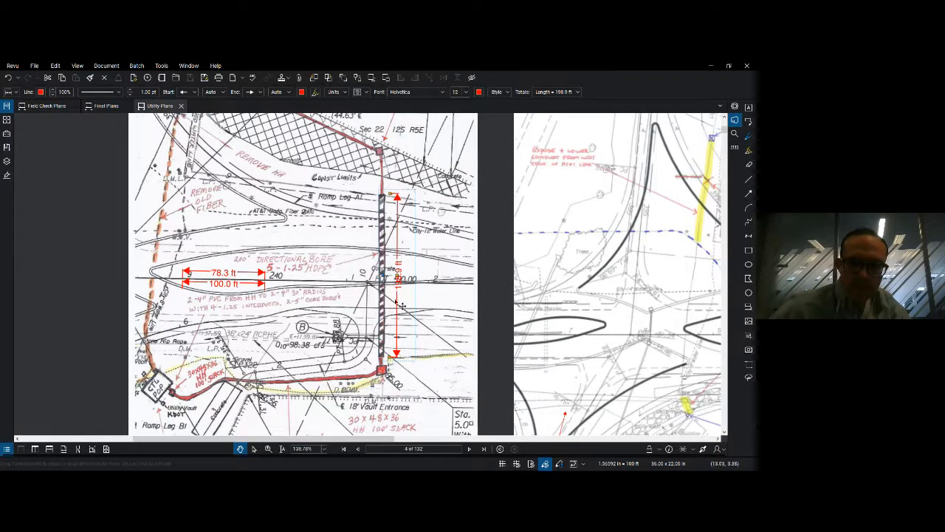
# Measure the polylength of the red fiber route on the Century Link sketch from the splice HH to the CTL PoP building.
pyautogui.scroll(-3, 401, 304)
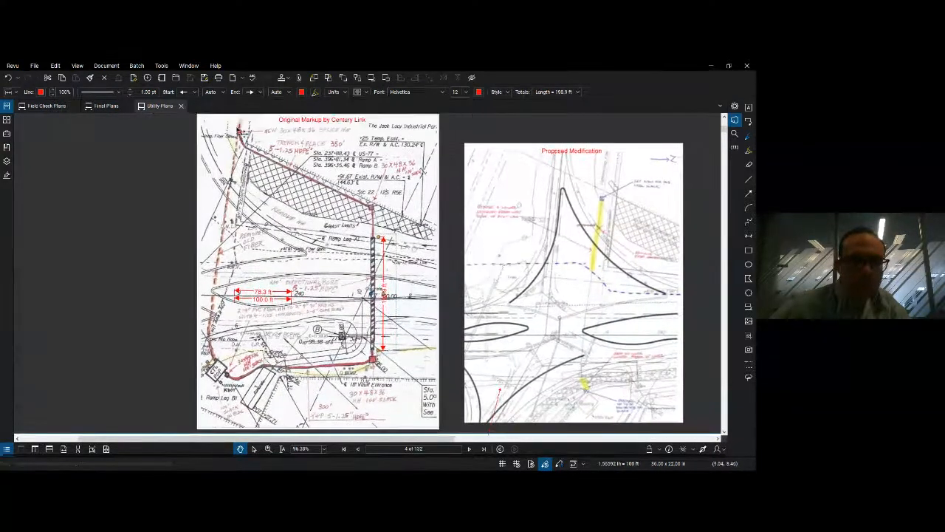
pyautogui.click(140, 66)
pyautogui.moveTo(154, 69)
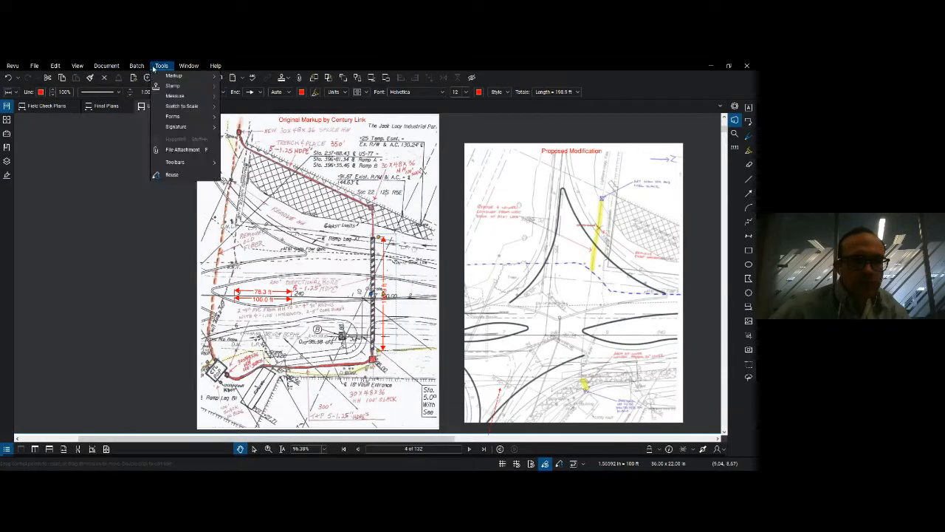
pyautogui.moveTo(181, 97)
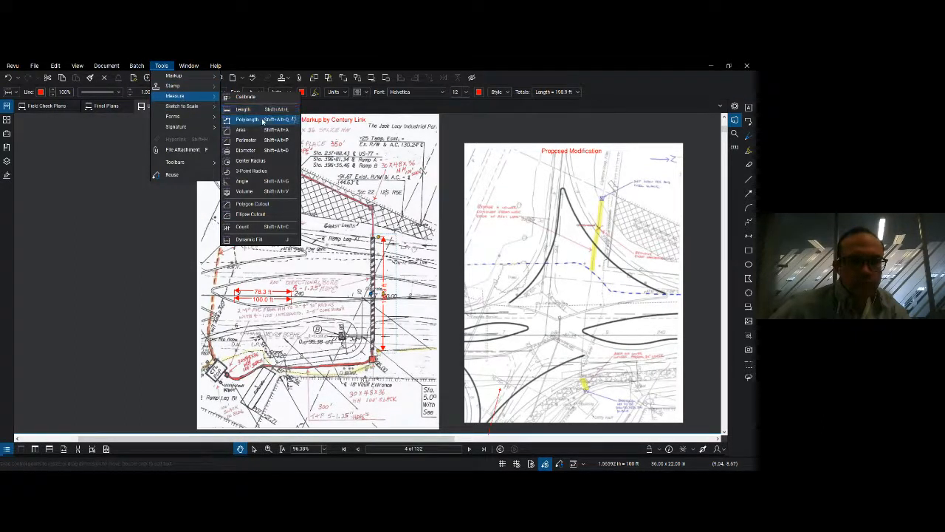
pyautogui.click(262, 121)
pyautogui.click(240, 132)
pyautogui.click(250, 148)
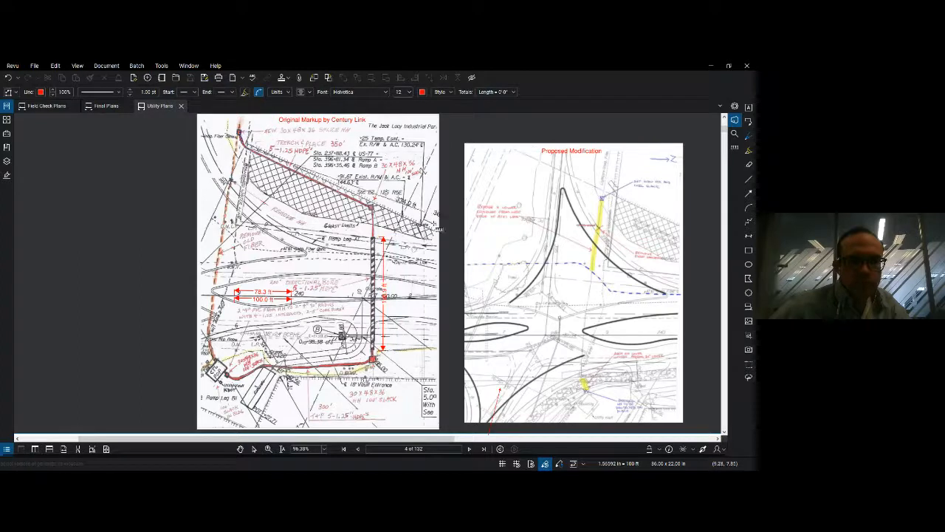
pyautogui.click(371, 209)
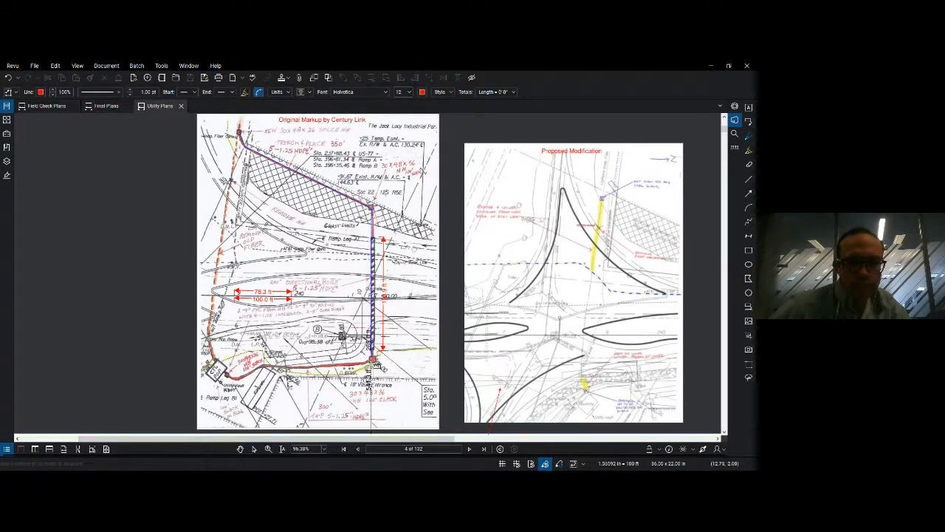
pyautogui.click(373, 361)
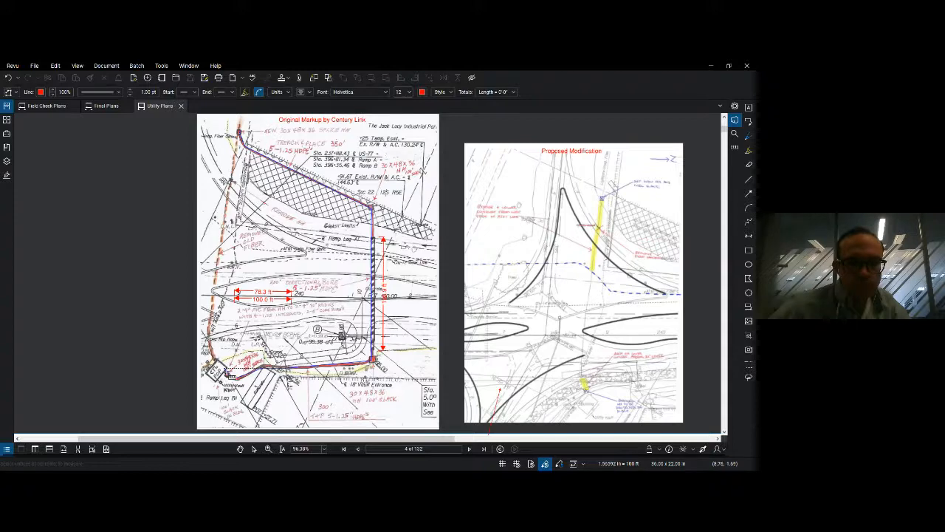
pyautogui.doubleClick(228, 372)
# Move the polylength measurement off the Century Link sketch into the blank area beside it and check its segment and total length labels.
pyautogui.scroll(-2, 337, 374)
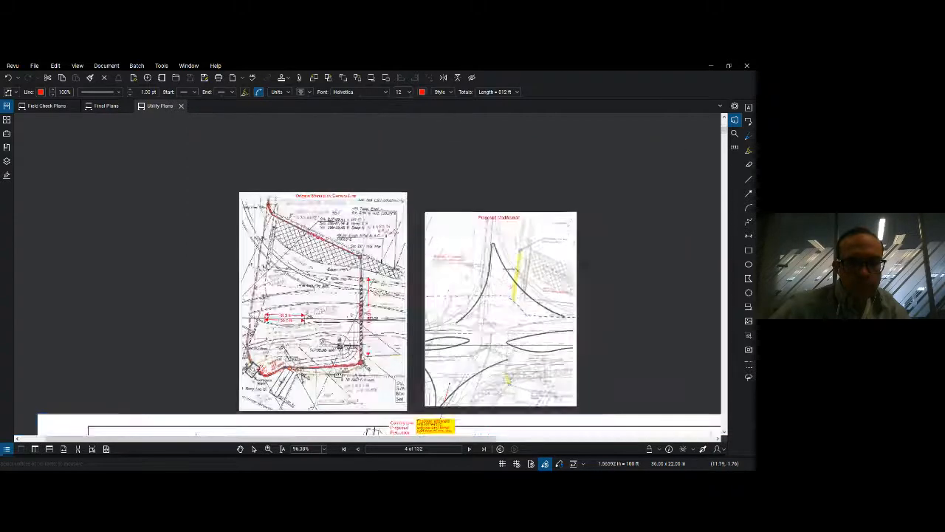
pyautogui.scroll(-3, 337, 374)
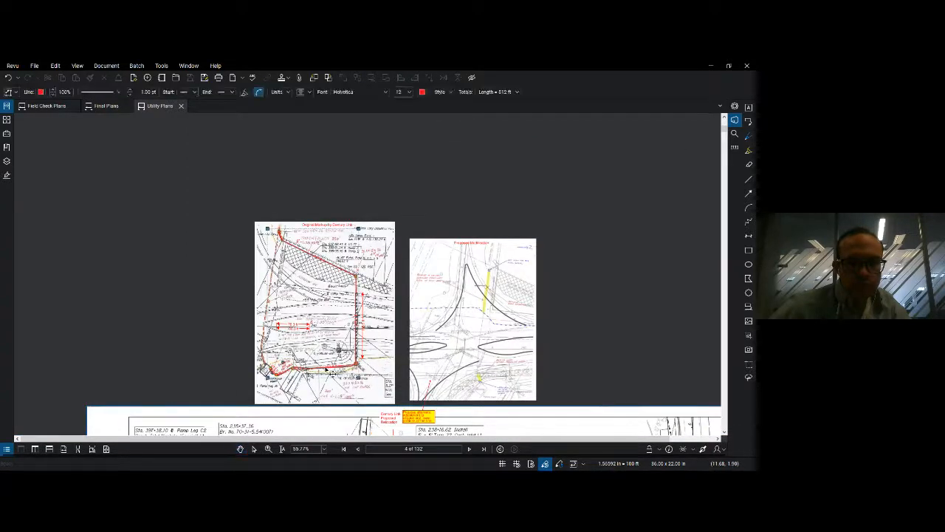
pyautogui.scroll(2, 144, 327)
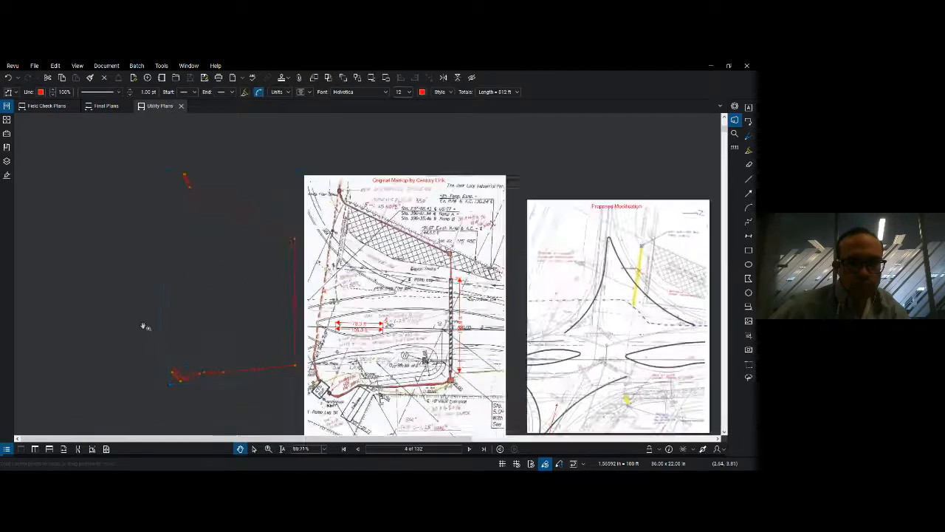
pyautogui.scroll(2, 148, 326)
pyautogui.scroll(-1, 207, 332)
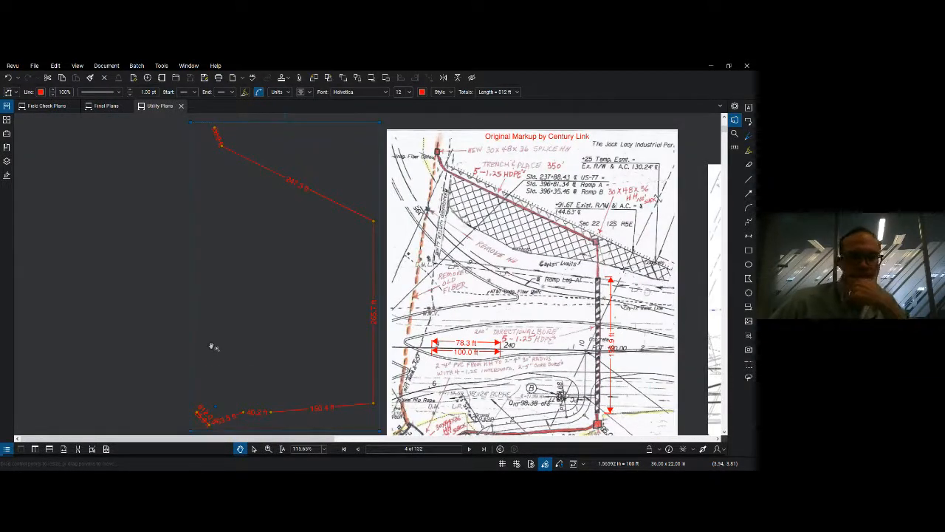
pyautogui.scroll(6, 204, 412)
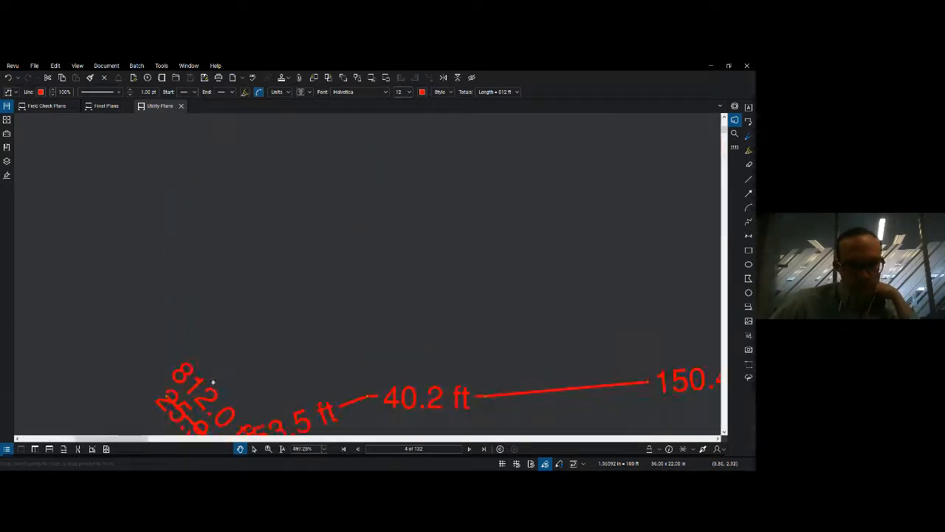
pyautogui.moveTo(213, 381); pyautogui.dragTo(221, 286)
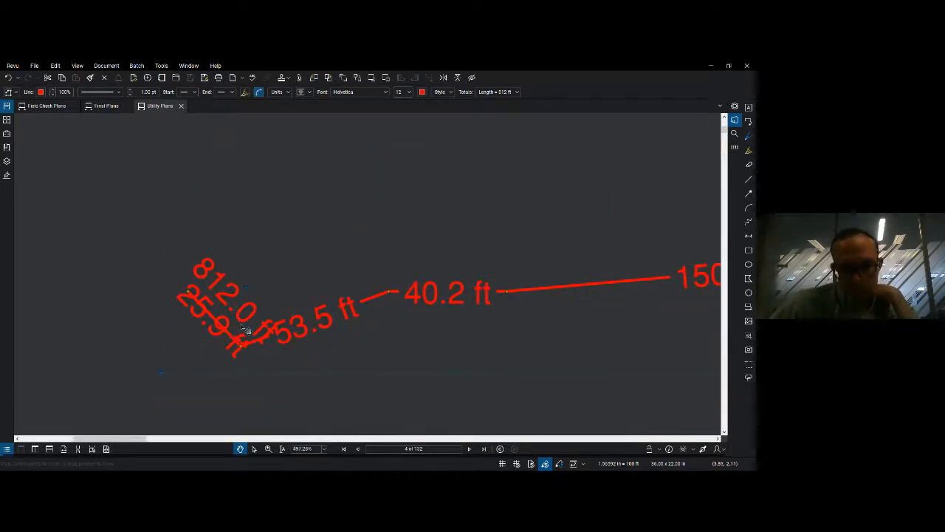
pyautogui.scroll(-6, 247, 330)
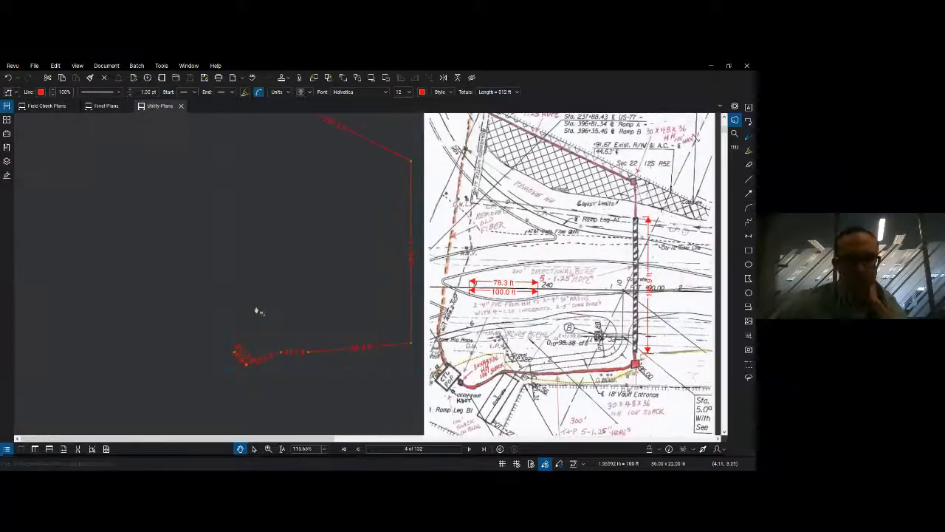
pyautogui.moveTo(305, 275); pyautogui.dragTo(299, 294)
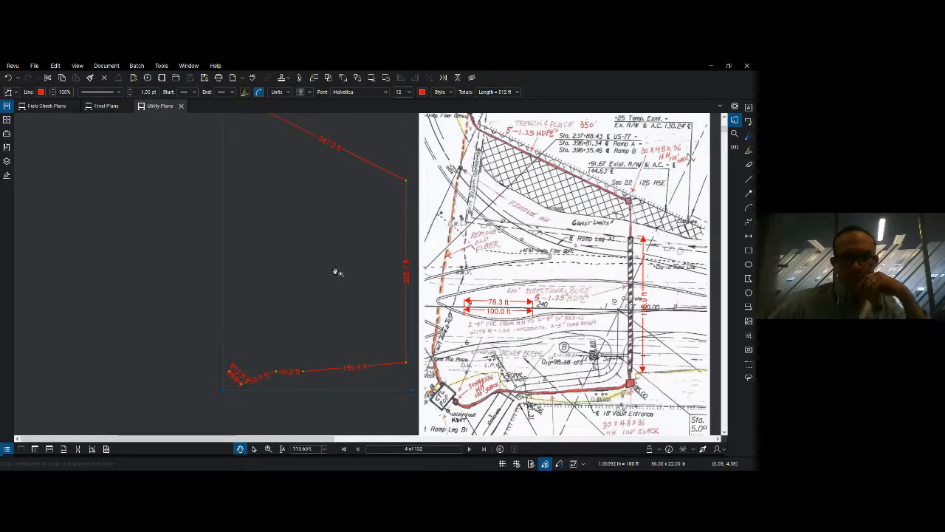
# Go down to the page 4 sheet and examine the KDOT fiber optic relocation notes near I-70 and Ramp Leg B2.
pyautogui.scroll(-3, 363, 263)
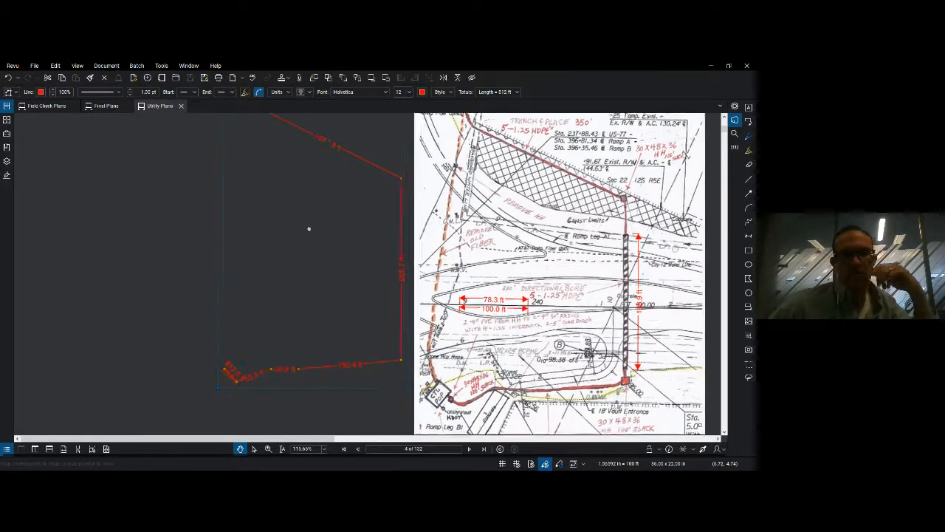
pyautogui.scroll(-2, 271, 279)
pyautogui.moveTo(313, 403); pyautogui.dragTo(309, 253)
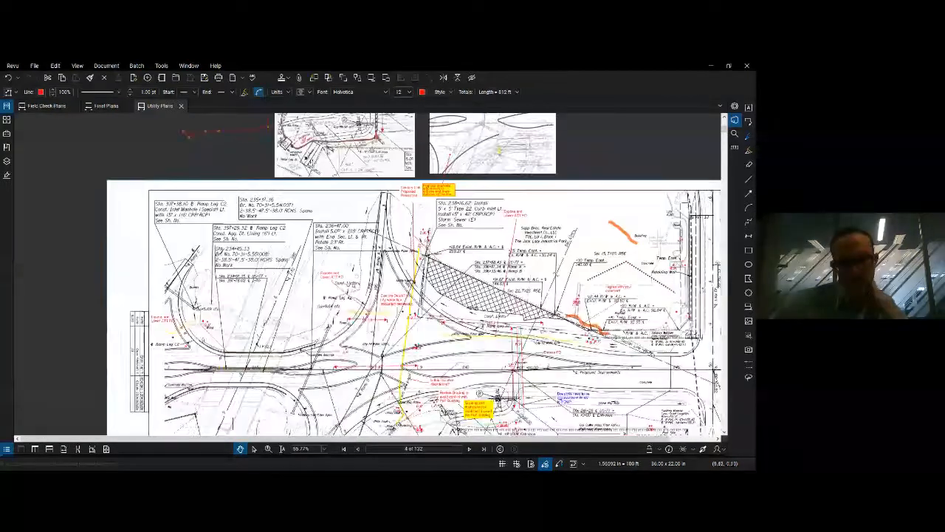
pyautogui.moveTo(382, 315); pyautogui.dragTo(338, 213)
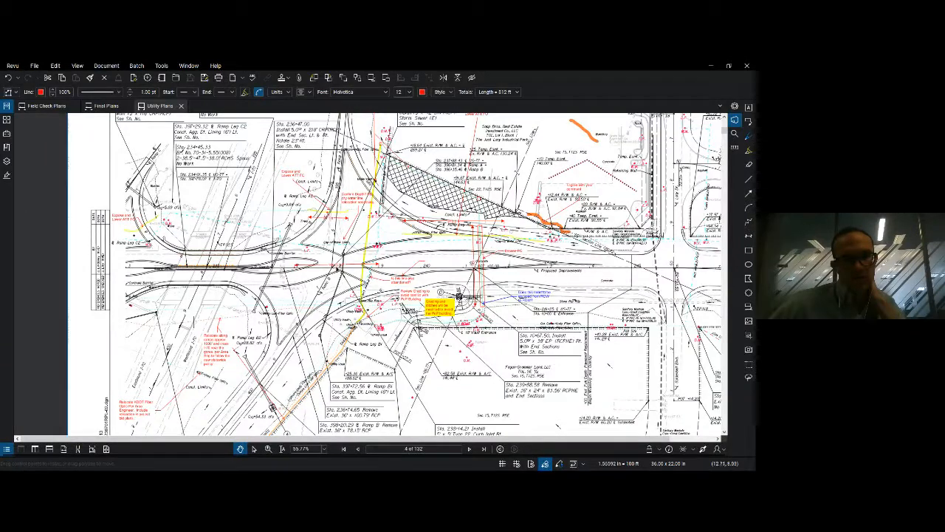
pyautogui.moveTo(317, 294); pyautogui.dragTo(313, 259)
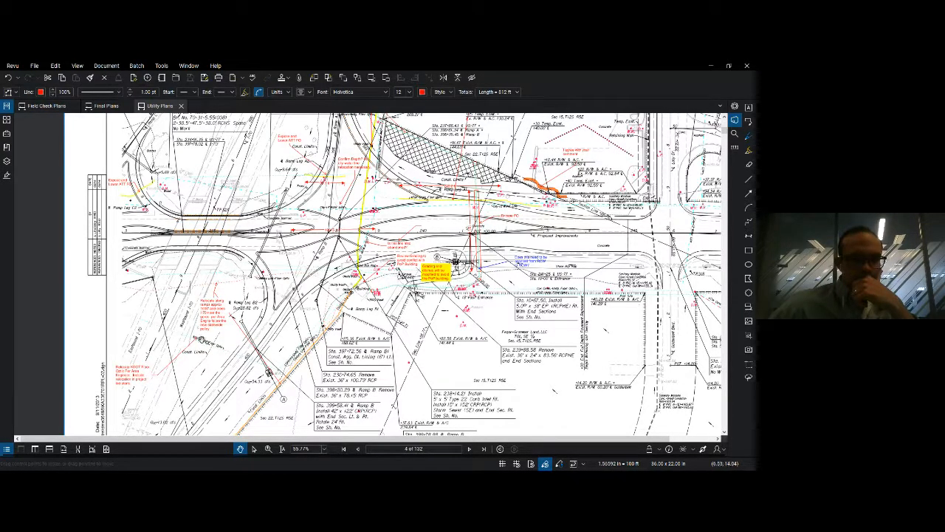
pyautogui.scroll(4, 196, 344)
pyautogui.moveTo(196, 344); pyautogui.dragTo(316, 299)
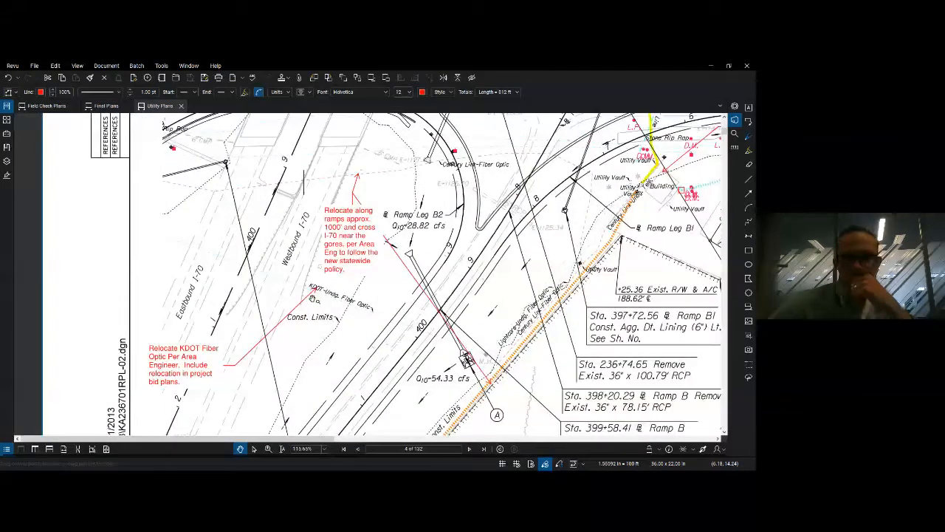
pyautogui.scroll(-1, 303, 297)
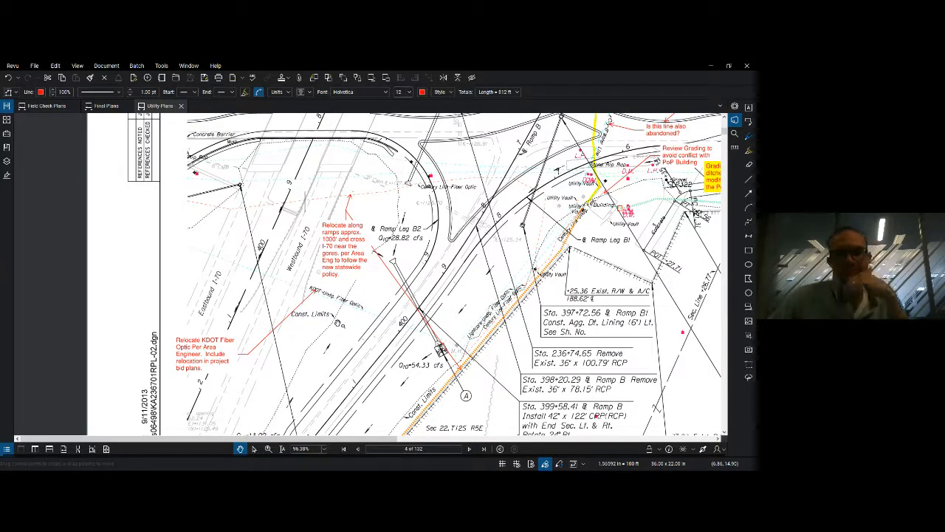
# Trace the orange-highlighted Century Link fiber optic line alongside Ramp B, selecting its markup, and compare it with the relocation notes' leaders.
pyautogui.moveTo(374, 368); pyautogui.dragTo(438, 241)
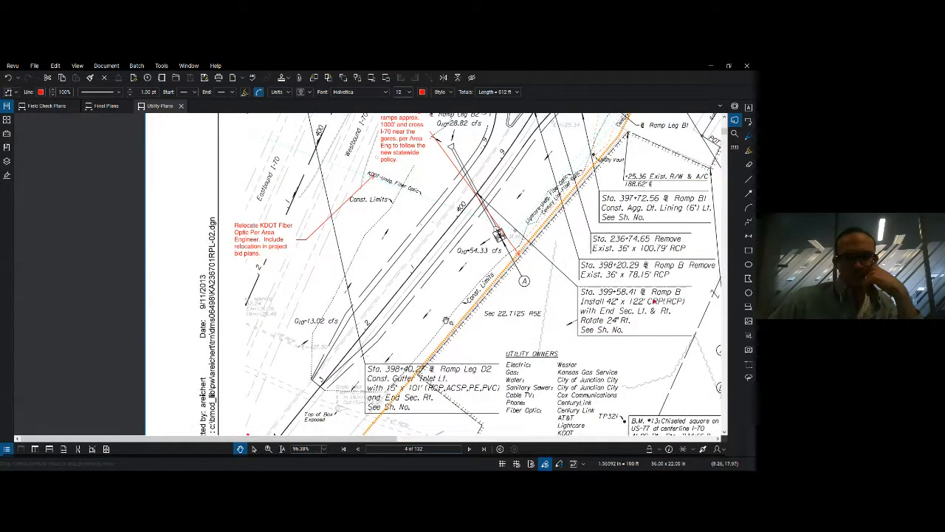
pyautogui.scroll(-1, 448, 319)
pyautogui.moveTo(503, 215); pyautogui.dragTo(455, 318)
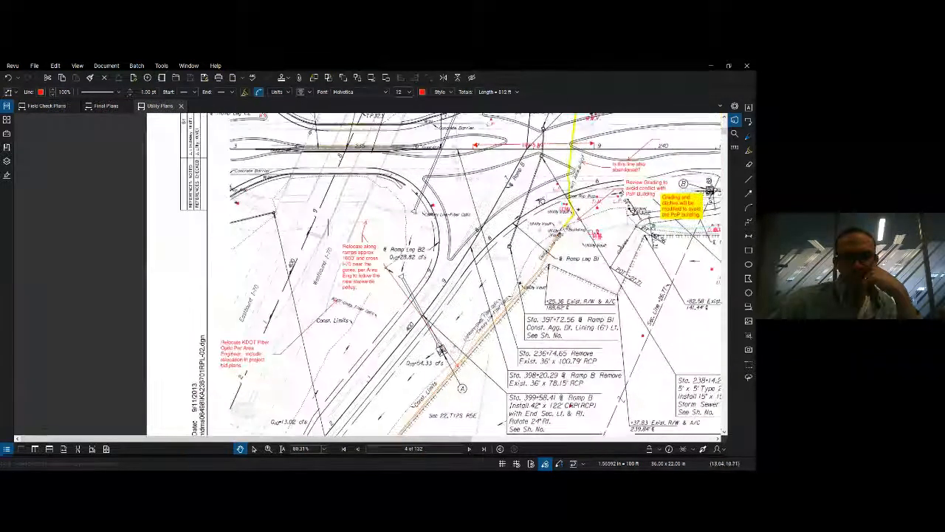
pyautogui.moveTo(545, 216); pyautogui.dragTo(554, 202)
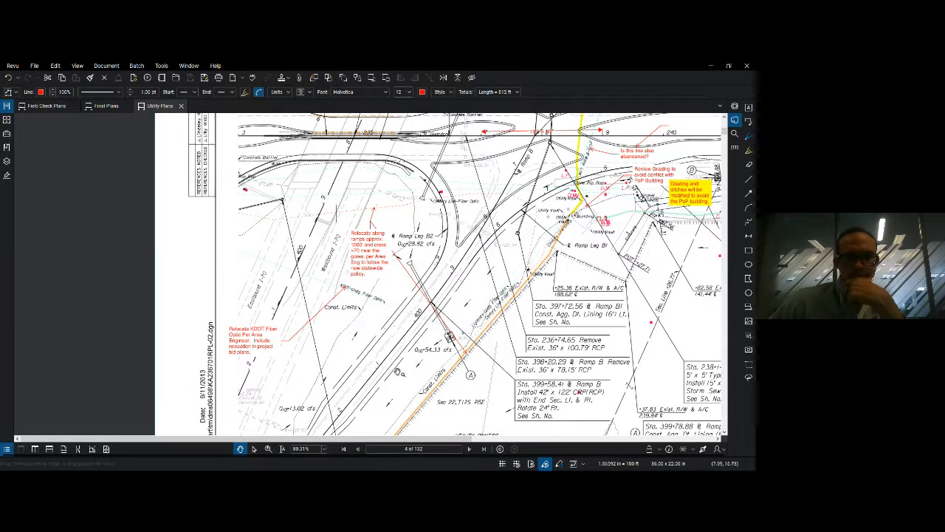
pyautogui.moveTo(399, 371); pyautogui.dragTo(415, 328)
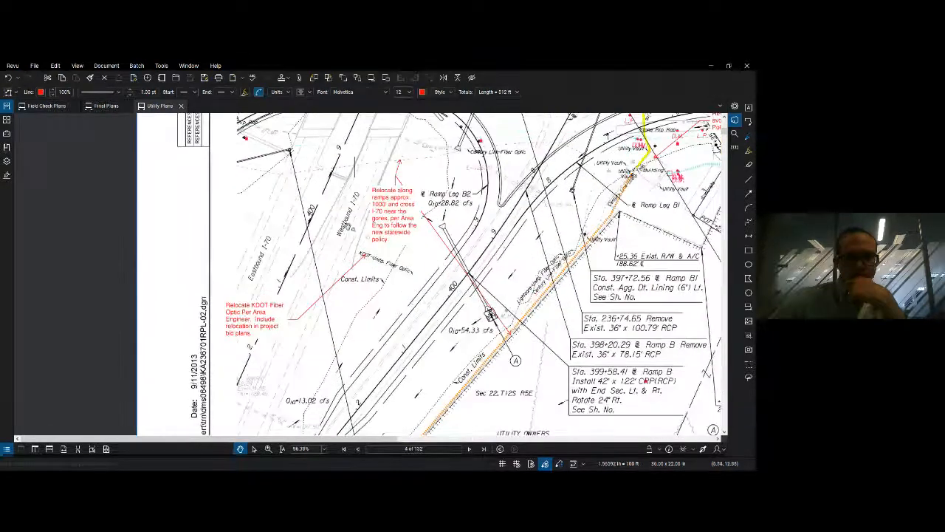
pyautogui.scroll(1, 343, 183)
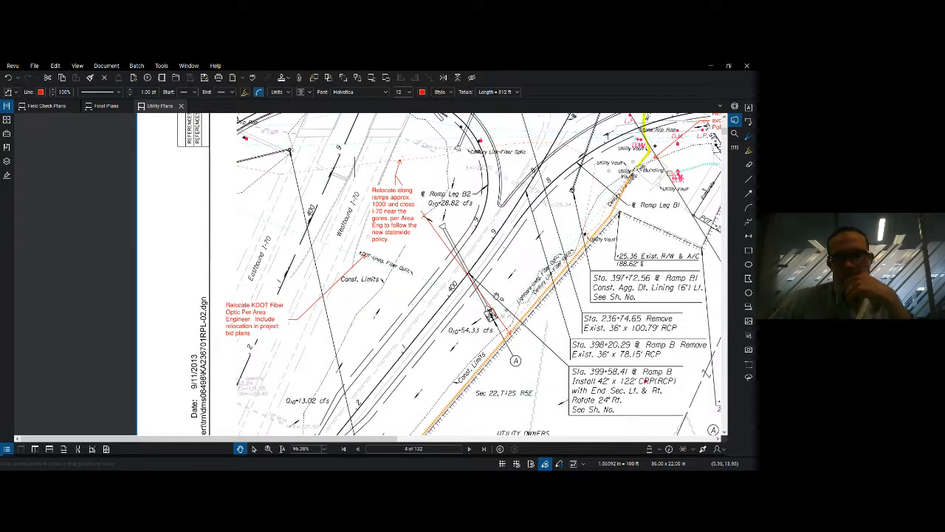
pyautogui.click(573, 268)
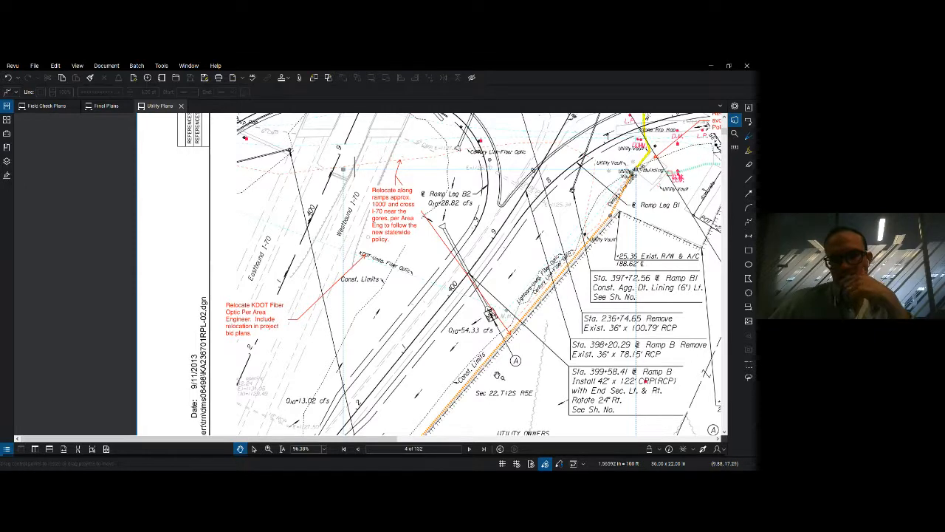
pyautogui.scroll(-1, 503, 326)
pyautogui.scroll(-3, 501, 325)
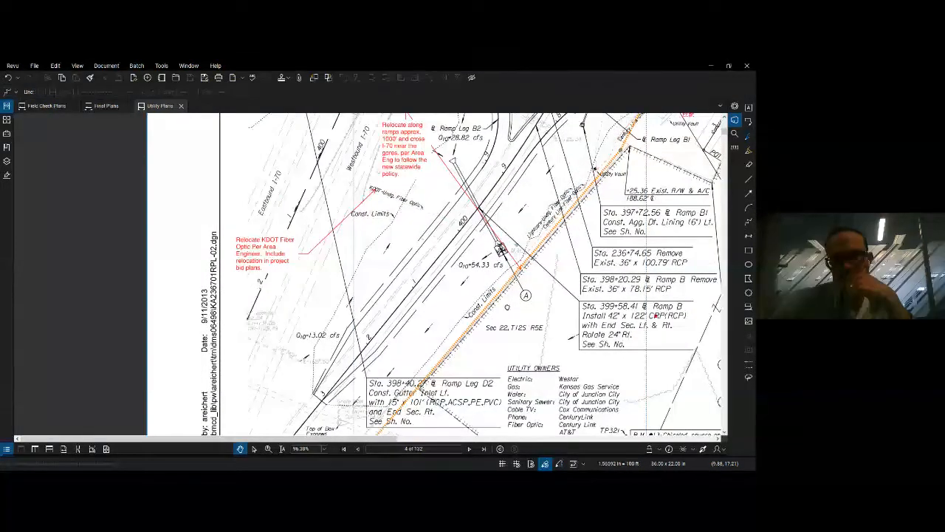
pyautogui.scroll(4, 501, 325)
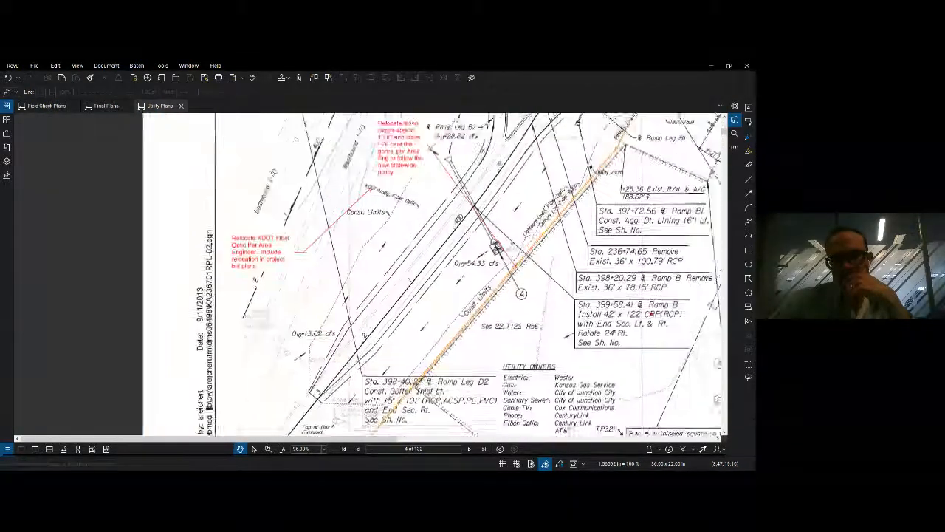
pyautogui.scroll(2, 461, 396)
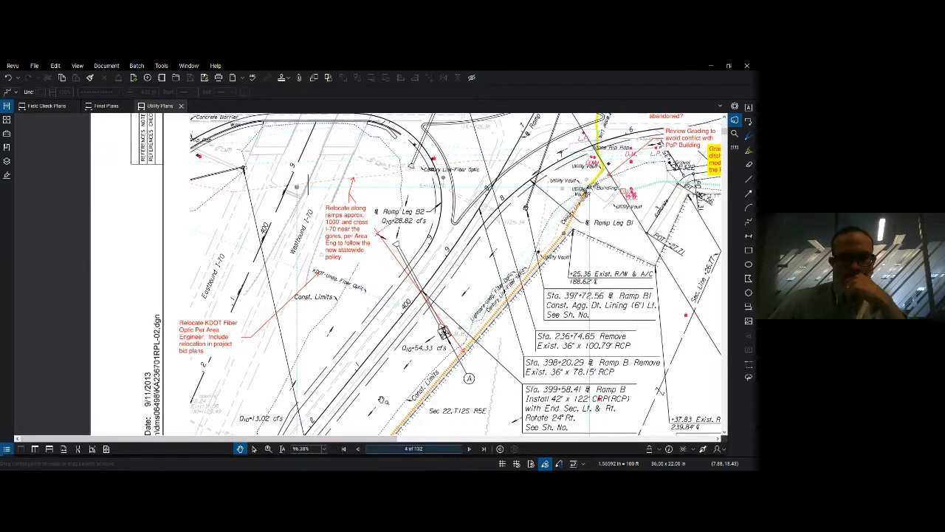
pyautogui.scroll(-3, 390, 347)
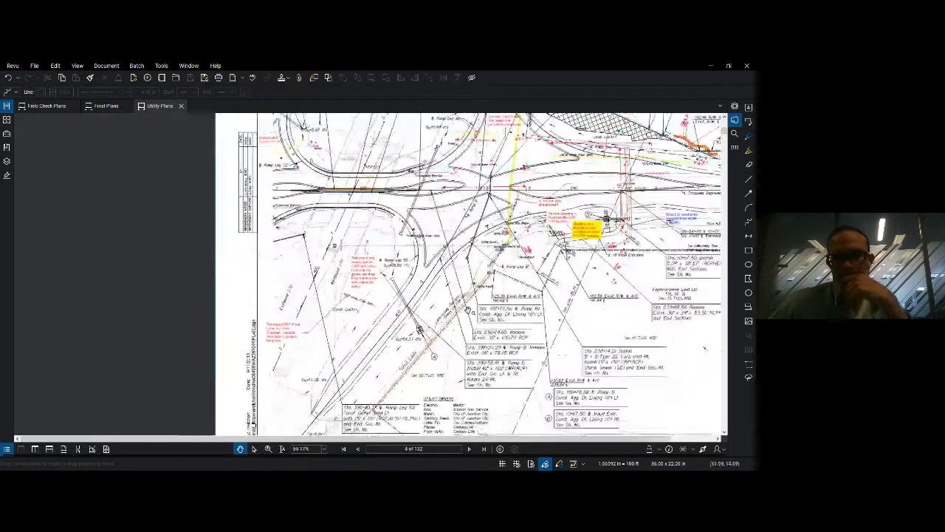
# Examine the page 4 utility comments from the ATT FO note at Ramp Leg C2 across to the PoP building and City 8" water line.
pyautogui.moveTo(456, 302)
pyautogui.mouseDown()
pyautogui.moveTo(428, 351)
pyautogui.moveTo(443, 367)
pyautogui.mouseUp()
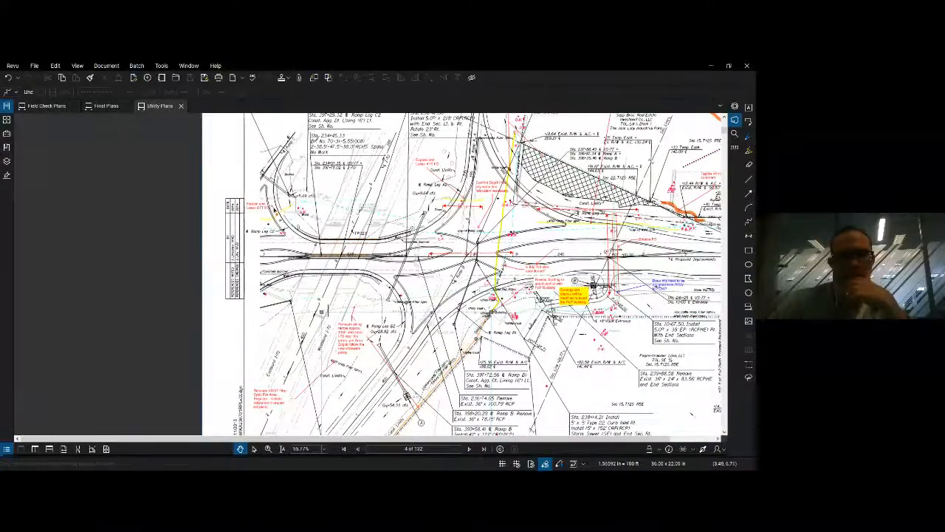
pyautogui.scroll(6, 268, 211)
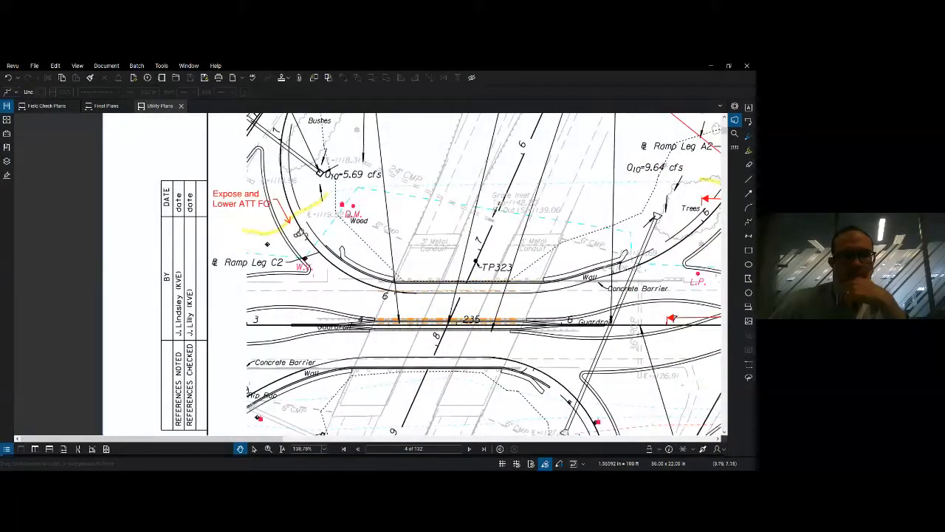
pyautogui.scroll(-5, 310, 269)
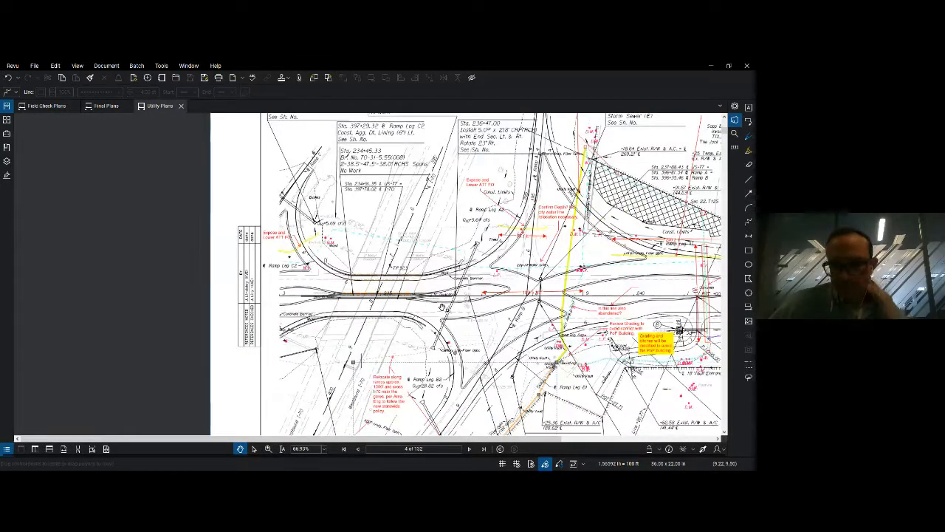
pyautogui.moveTo(443, 307)
pyautogui.mouseDown()
pyautogui.moveTo(414, 271)
pyautogui.moveTo(384, 260)
pyautogui.mouseUp()
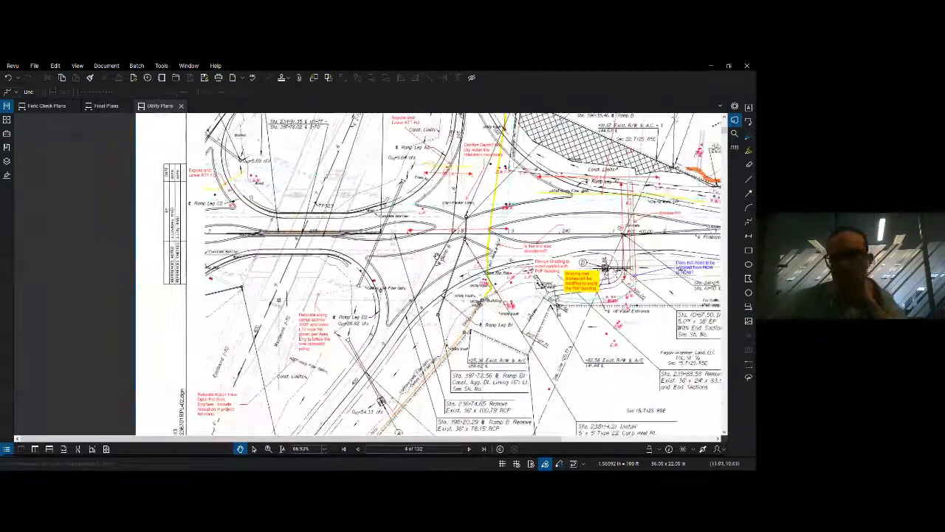
pyautogui.moveTo(441, 257); pyautogui.dragTo(341, 248)
pyautogui.scroll(1, 480, 237)
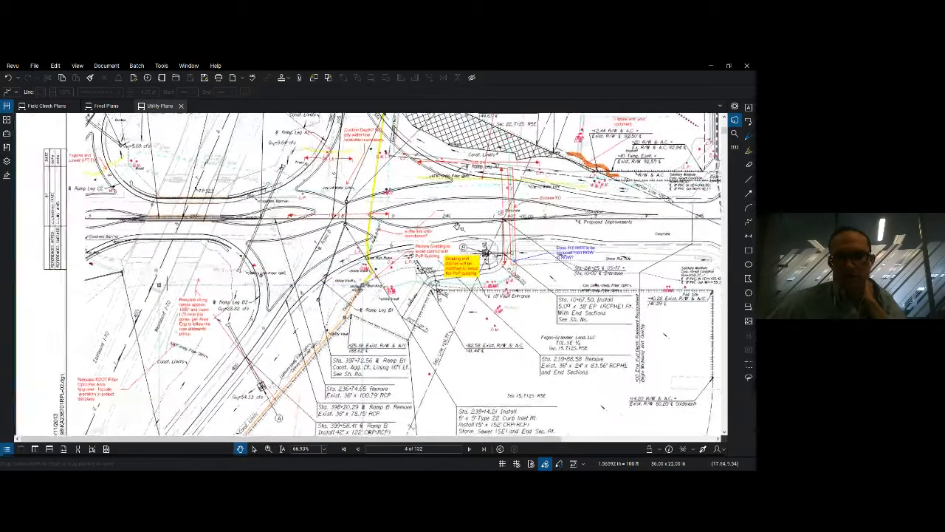
pyautogui.scroll(1, 461, 216)
# Answer the "Is this line also abandoned?" comment with a red callout reading "No" and position its text just beside the question.
pyautogui.press('q')
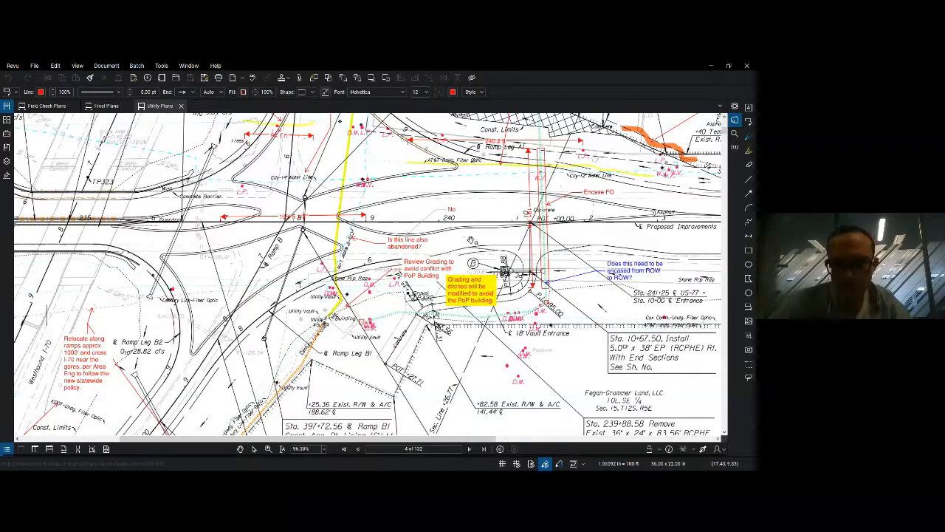
pyautogui.click(451, 212)
pyautogui.scroll(7, 452, 214)
pyautogui.moveTo(454, 202); pyautogui.dragTo(446, 305)
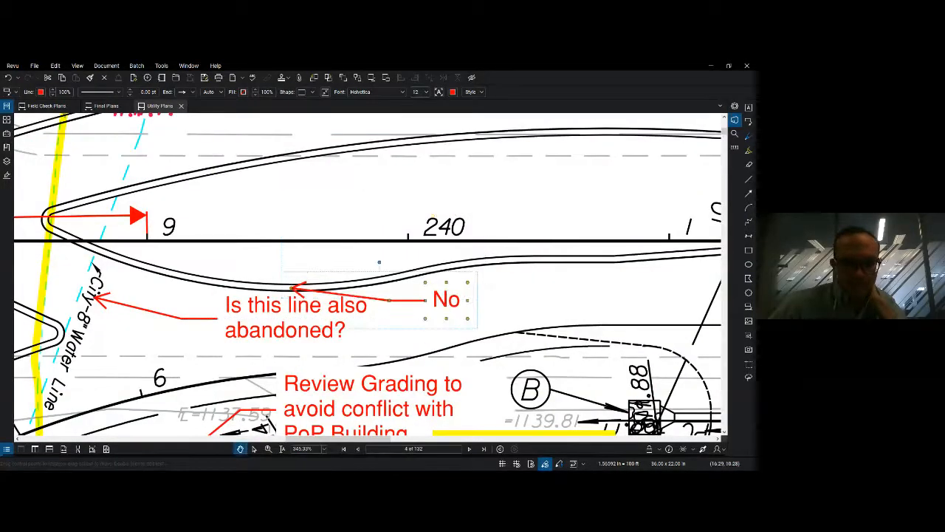